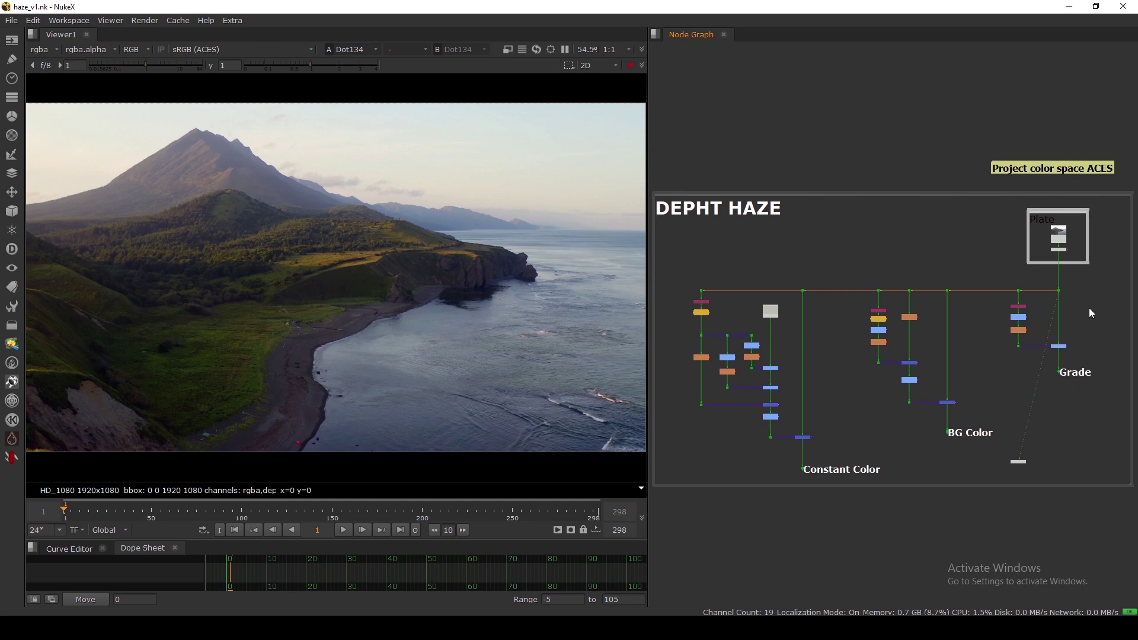
click(1074, 372)
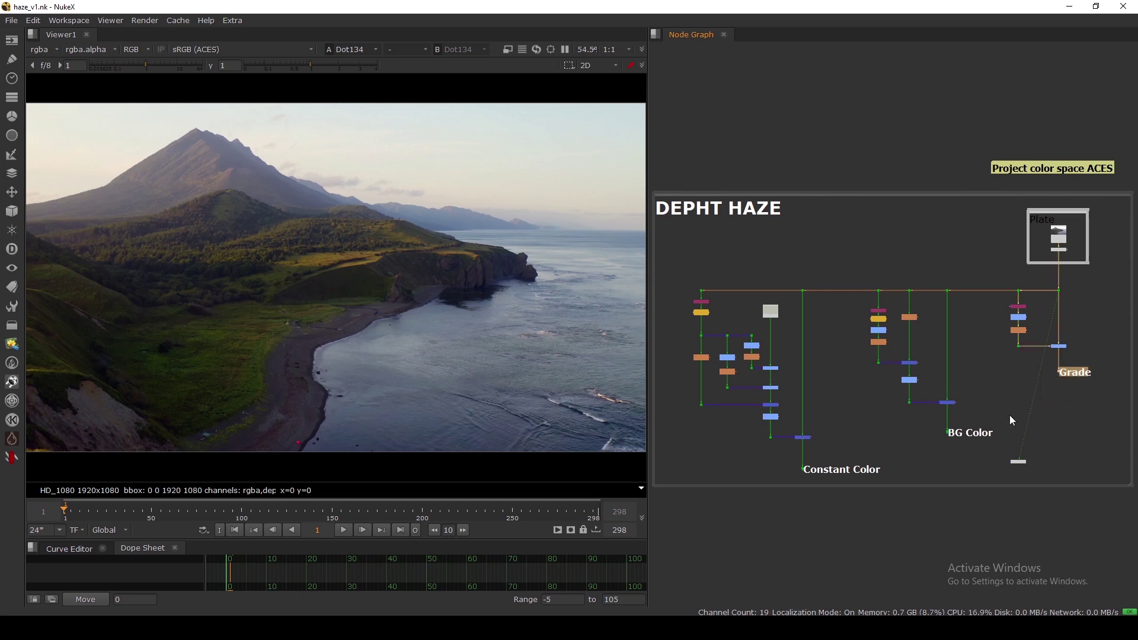
click(939, 454)
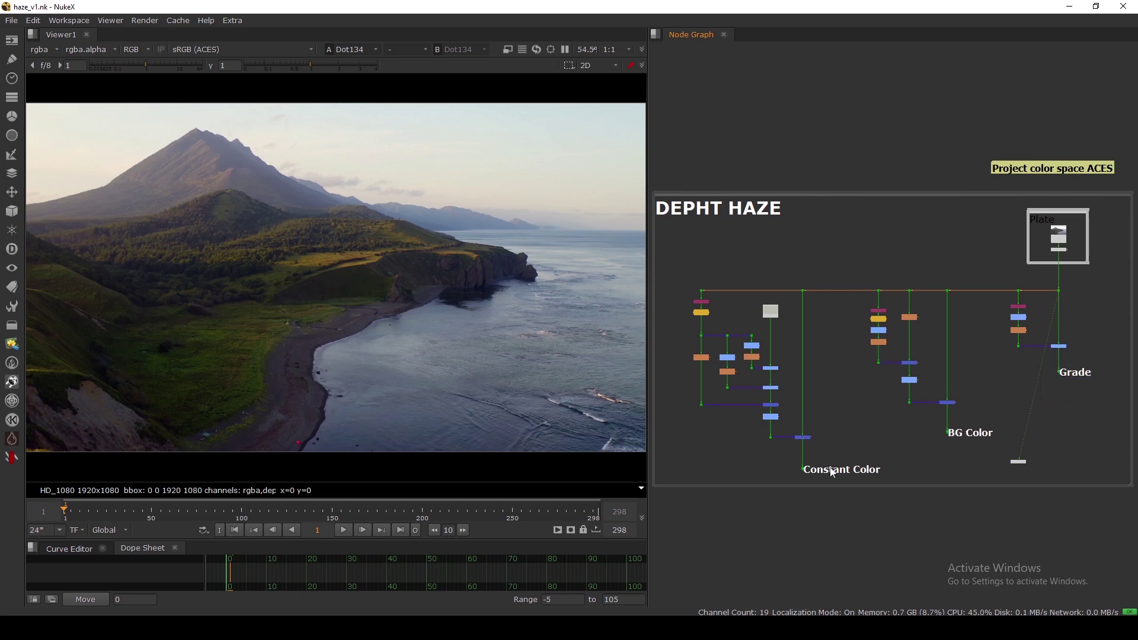
drag(776, 460, 823, 492)
Show the depth.exr Read node from the Plate backdrop in the viewer and inspect its channels.
scroll(1048, 249, up, 5)
middle_drag(1048, 249, 886, 298)
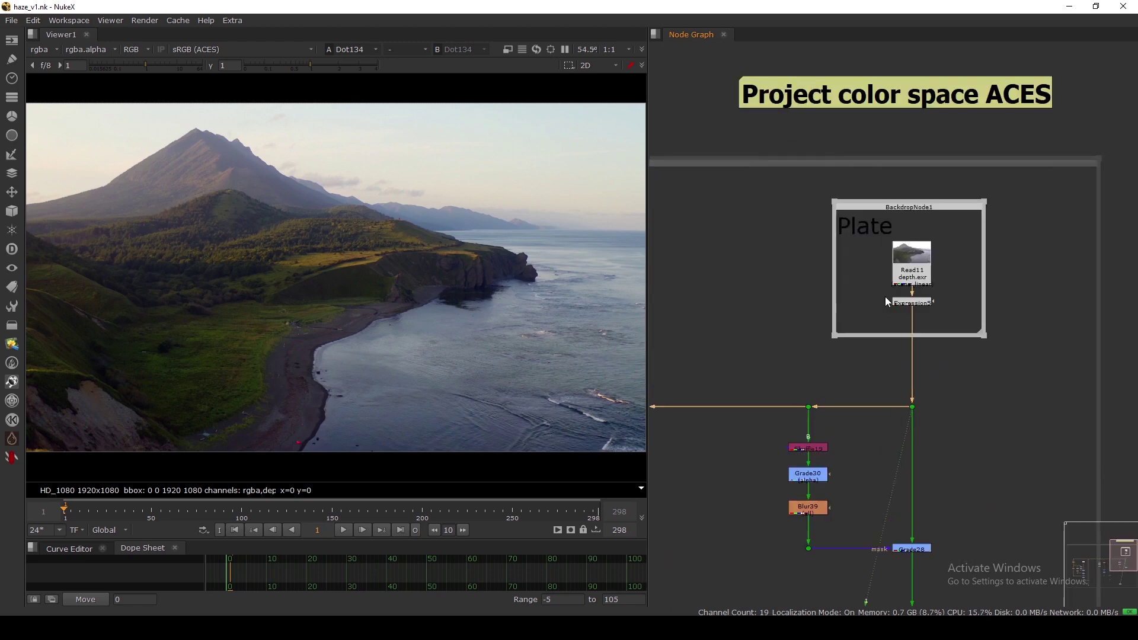
scroll(887, 301, up, 2)
click(922, 282)
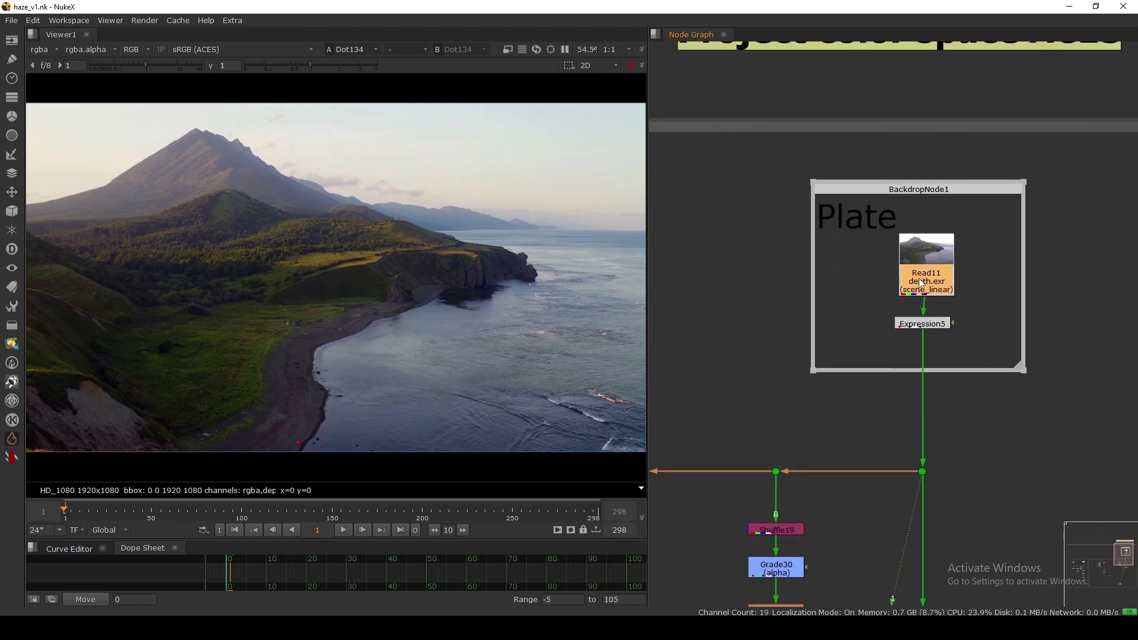
key(1)
scroll(944, 279, up, 2)
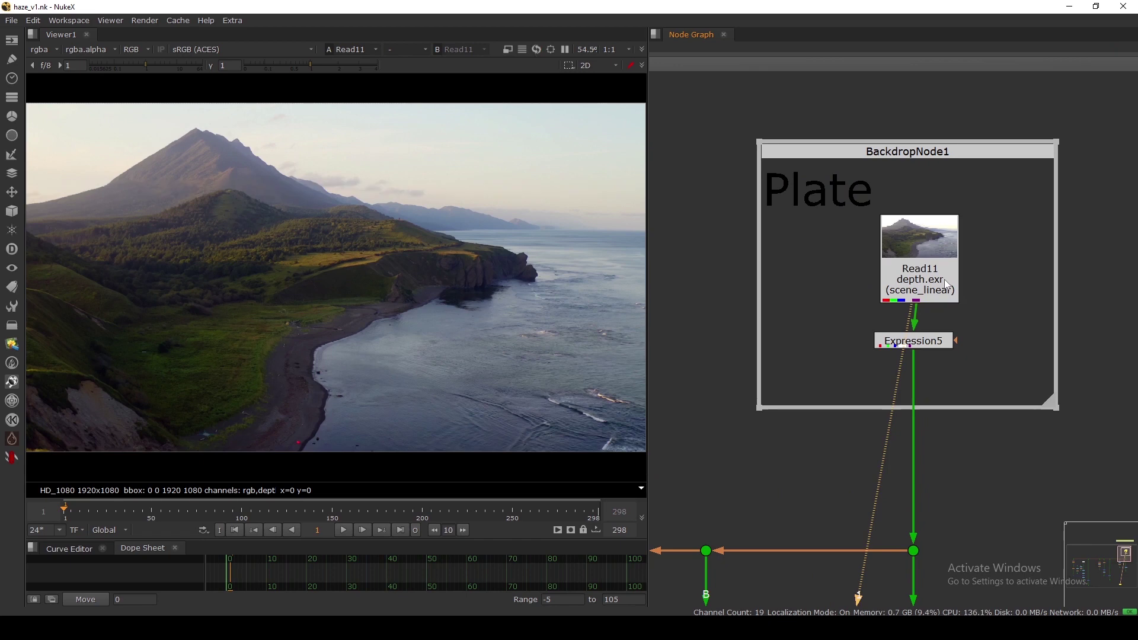
click(933, 291)
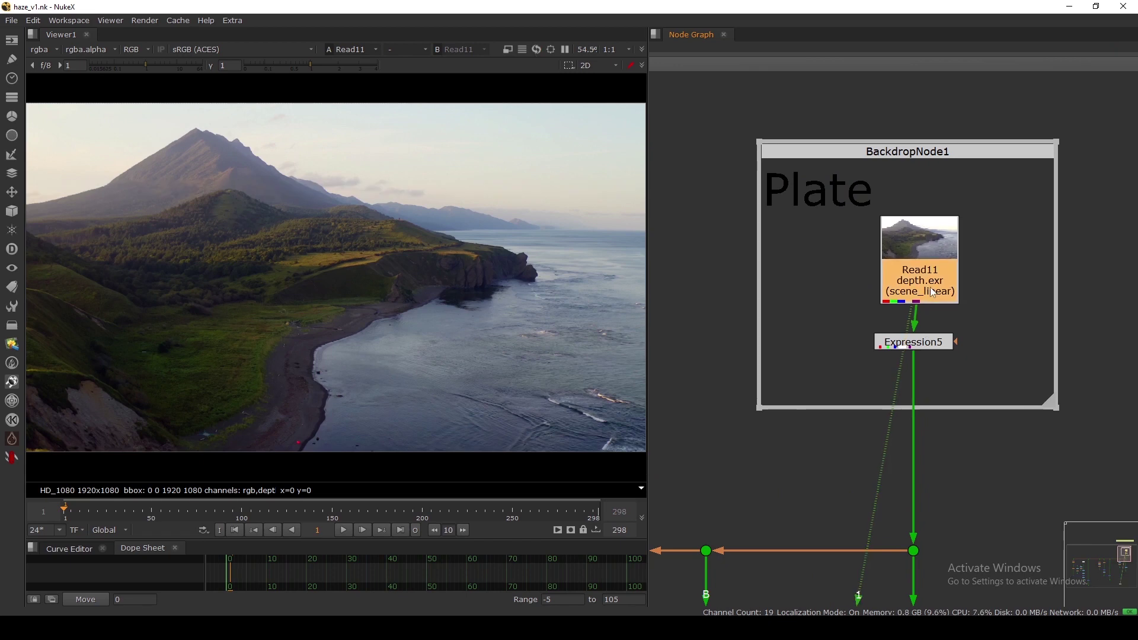
drag(933, 292, 927, 294)
scroll(903, 307, up, 4)
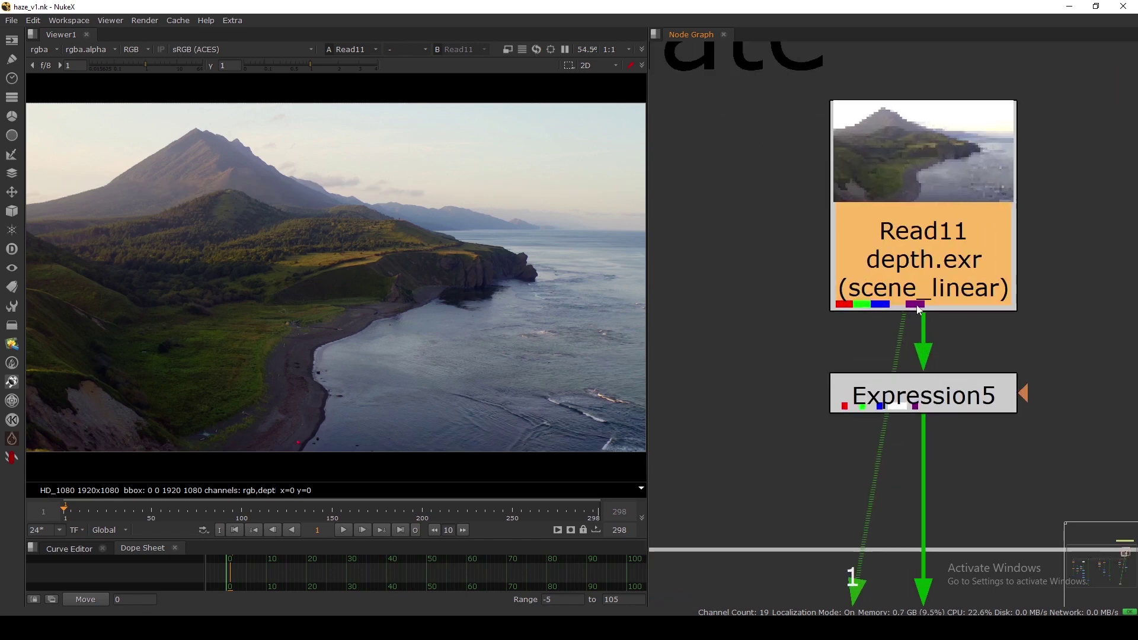
View the red channel of the depth layer with the viewer gain lowered to 0.024.
click(42, 50)
click(59, 114)
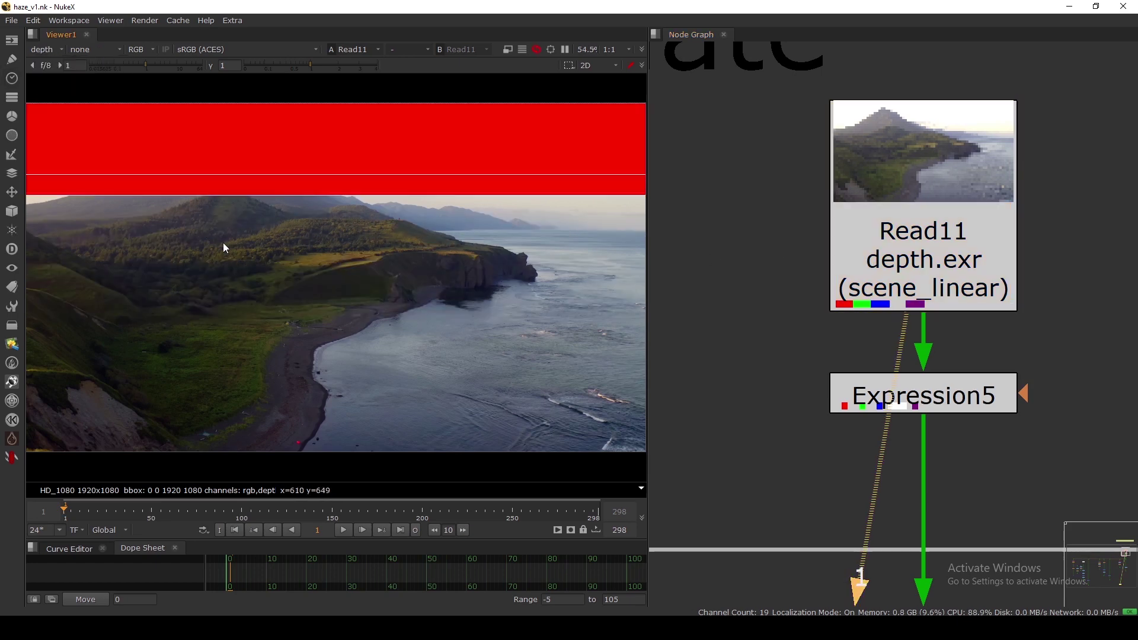
key(r)
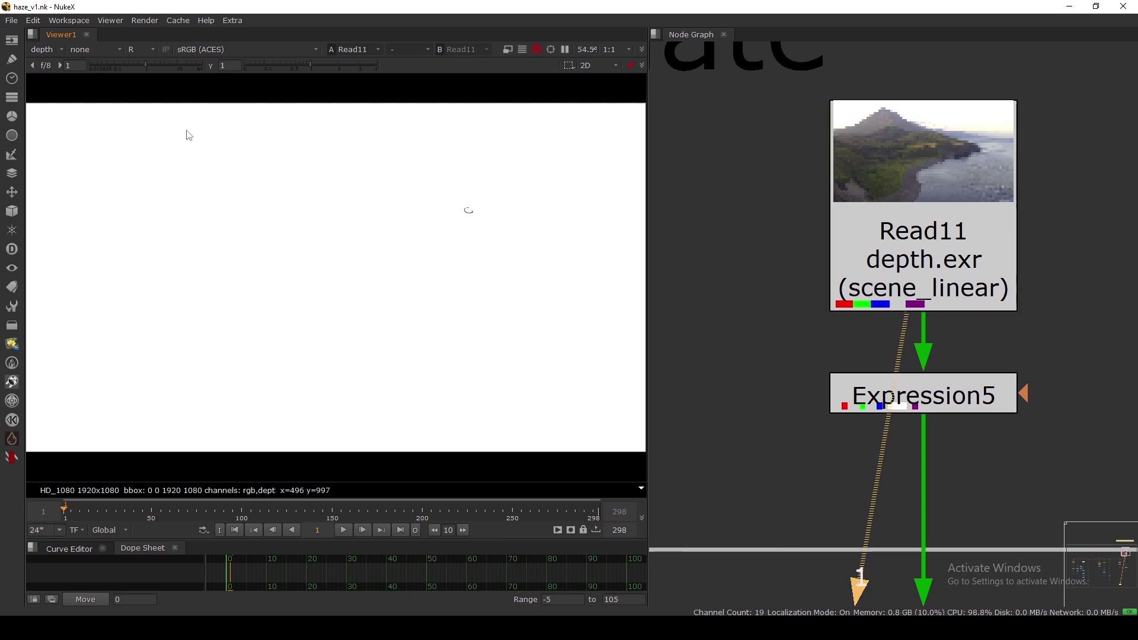
drag(137, 64, 95, 70)
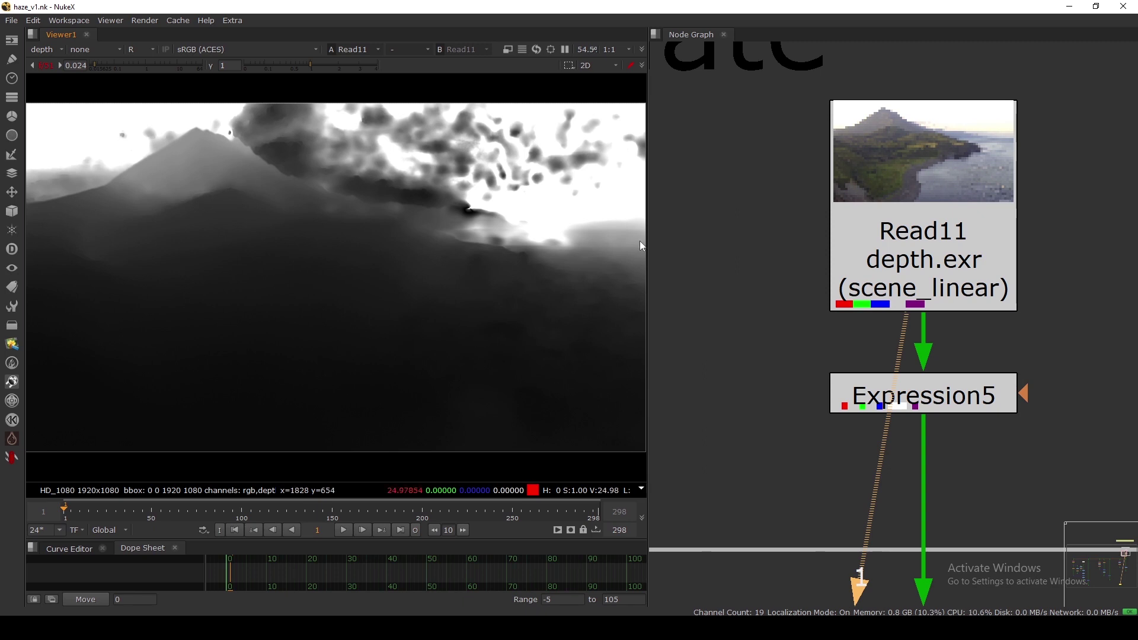
Add a DepthGenerator node beside the Plate backdrop and close its properties.
scroll(694, 230, down, 2)
scroll(951, 249, down, 1)
middle_drag(952, 248, 882, 242)
scroll(883, 247, down, 3)
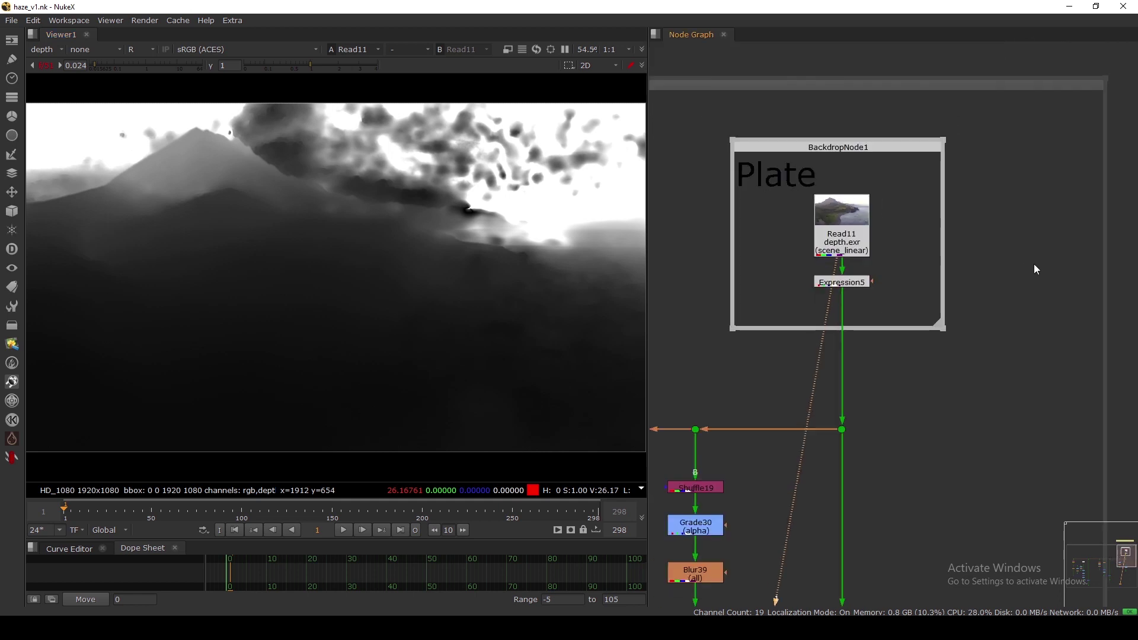
key(Tab)
text(depth)
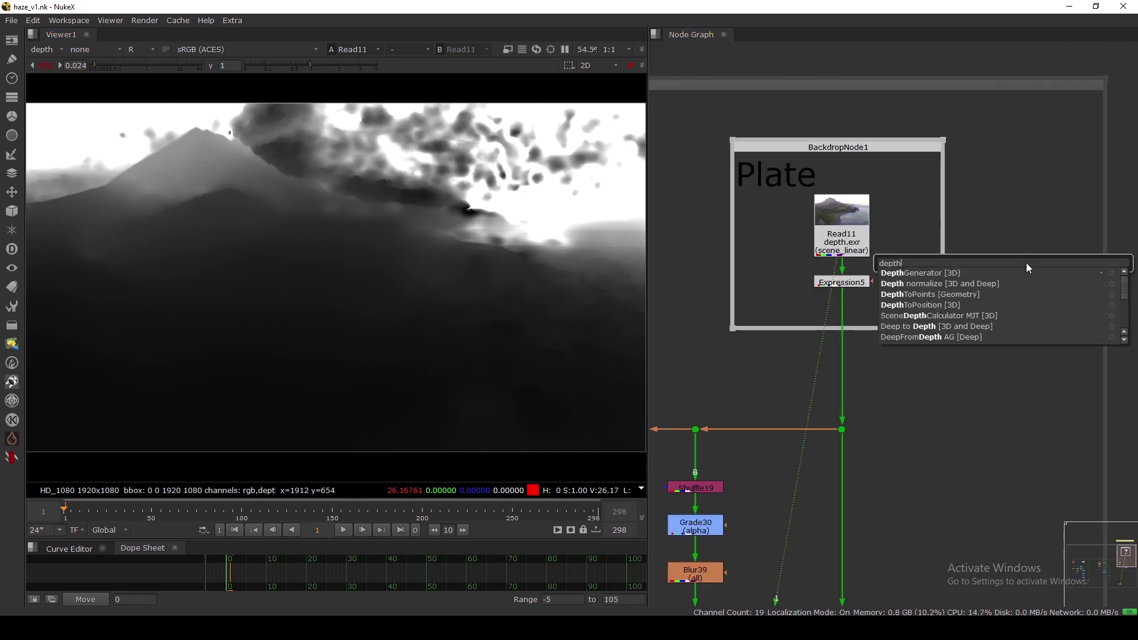
key(BackSpace)
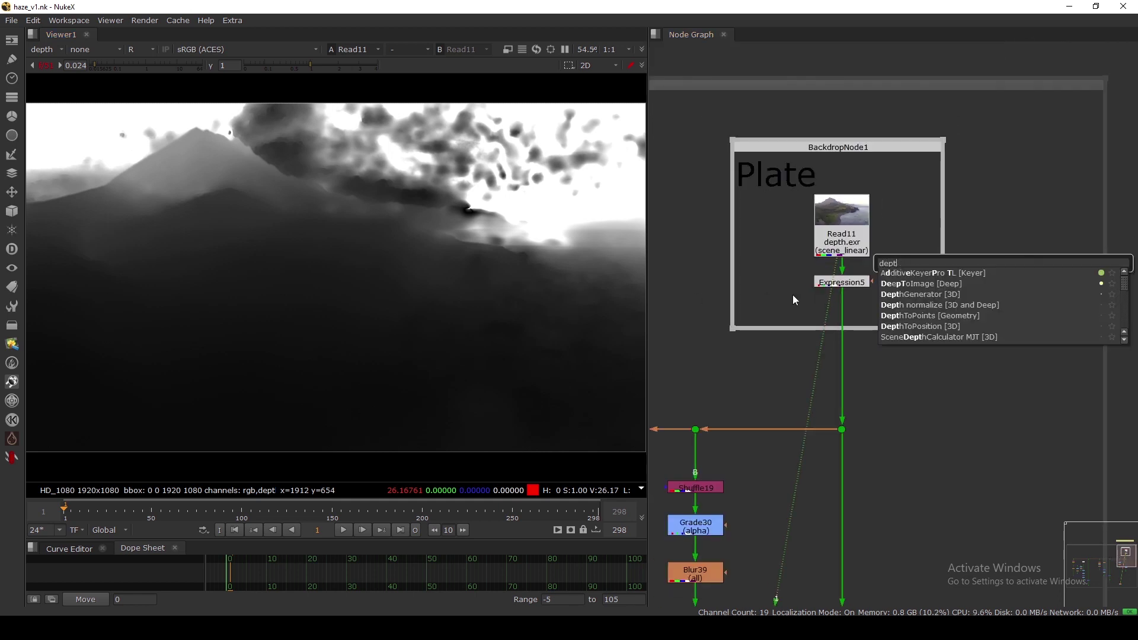
click(920, 294)
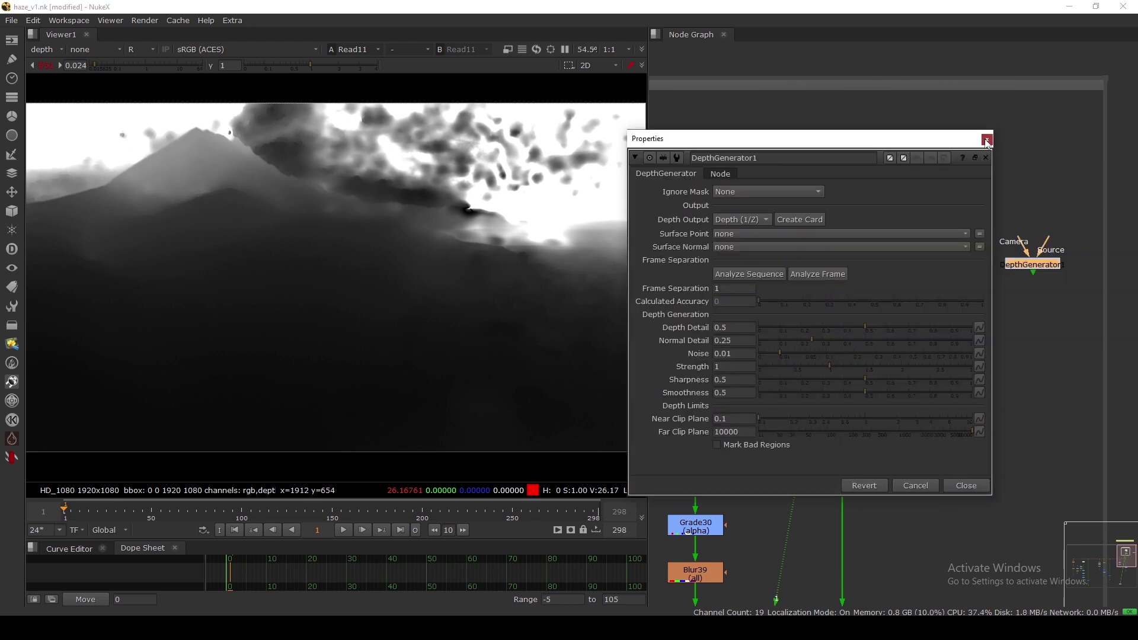
scroll(1026, 249, up, 3)
drag(1022, 272, 967, 236)
Delete the unconnected DepthGenerator node beside the Plate backdrop.
click(1018, 305)
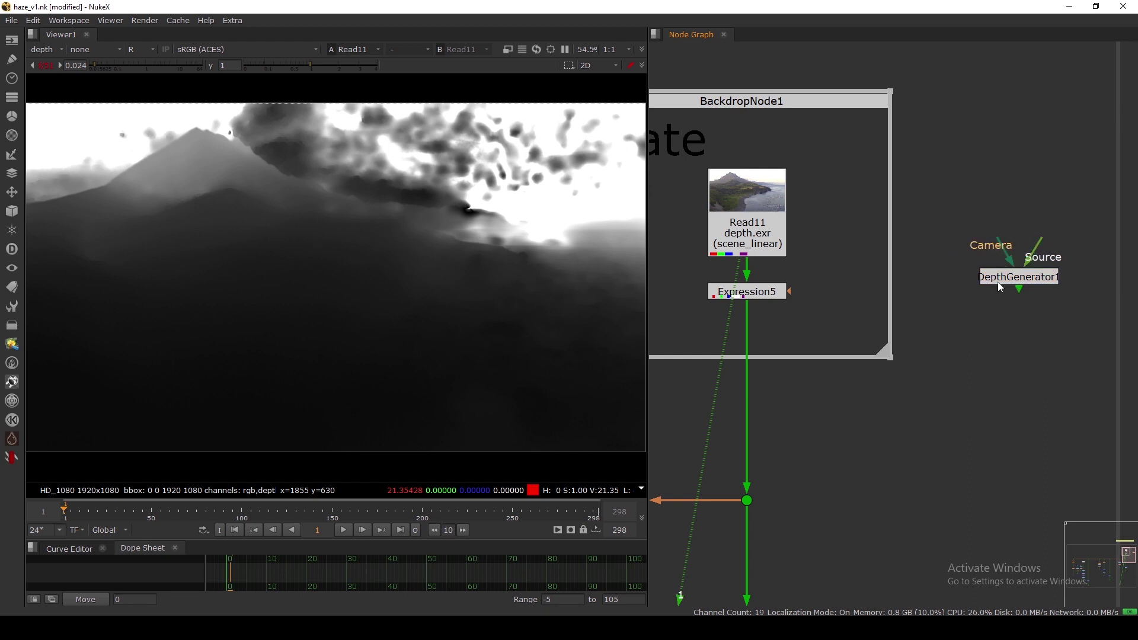
click(742, 237)
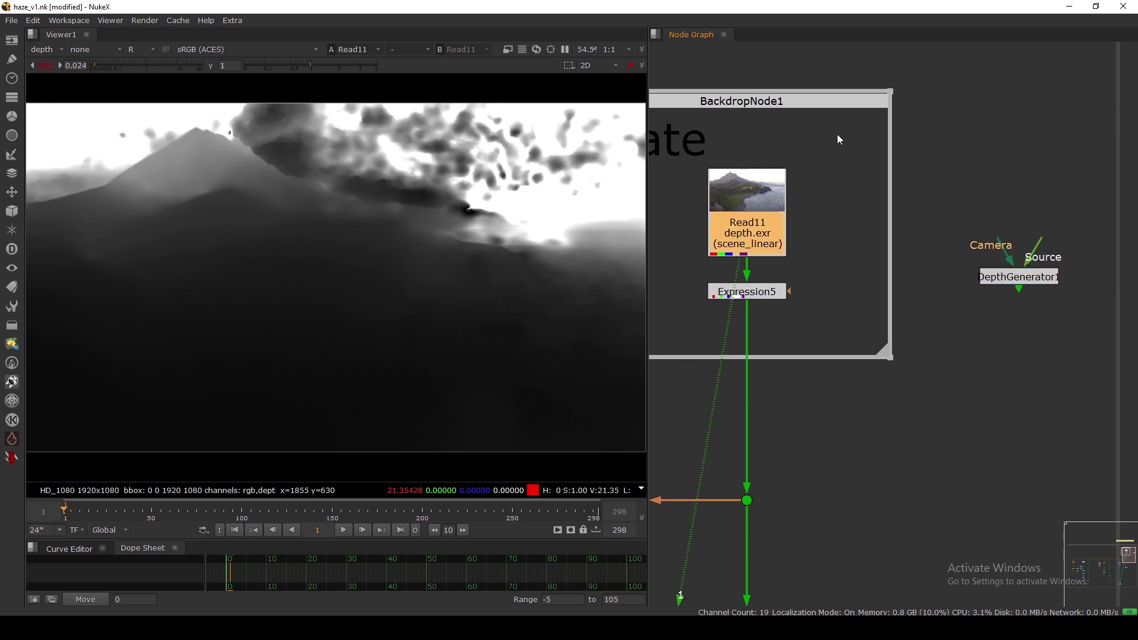
drag(839, 139, 681, 271)
drag(1015, 277, 949, 227)
key(Delete)
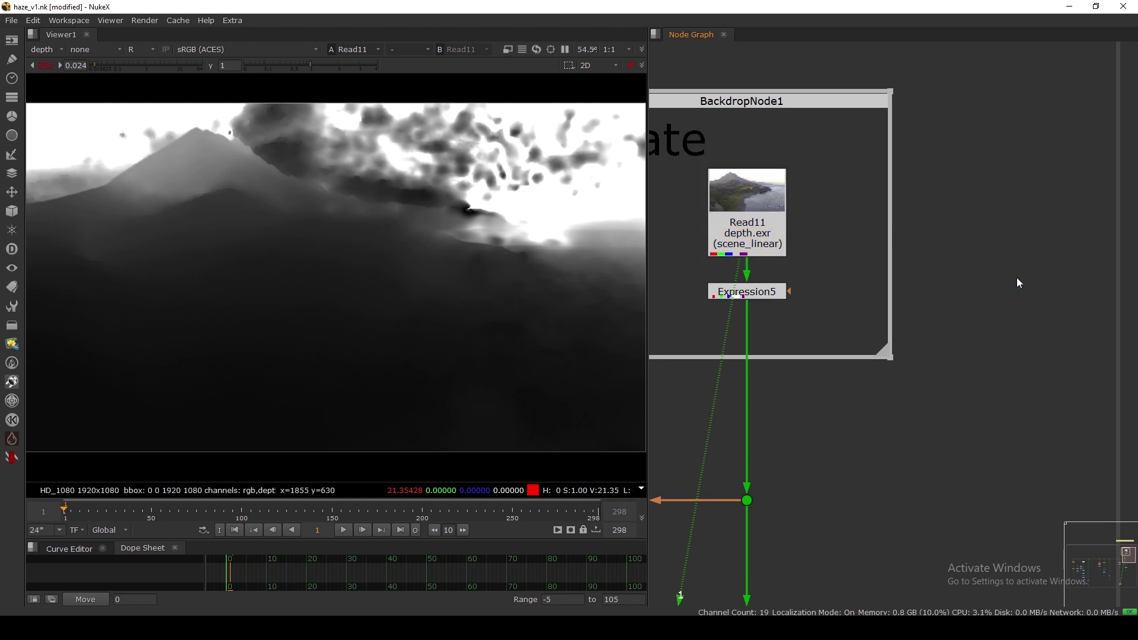
Reset the viewer gain to 1 and return the display to the rgba layer in full RGB.
scroll(949, 279, down, 3)
click(50, 65)
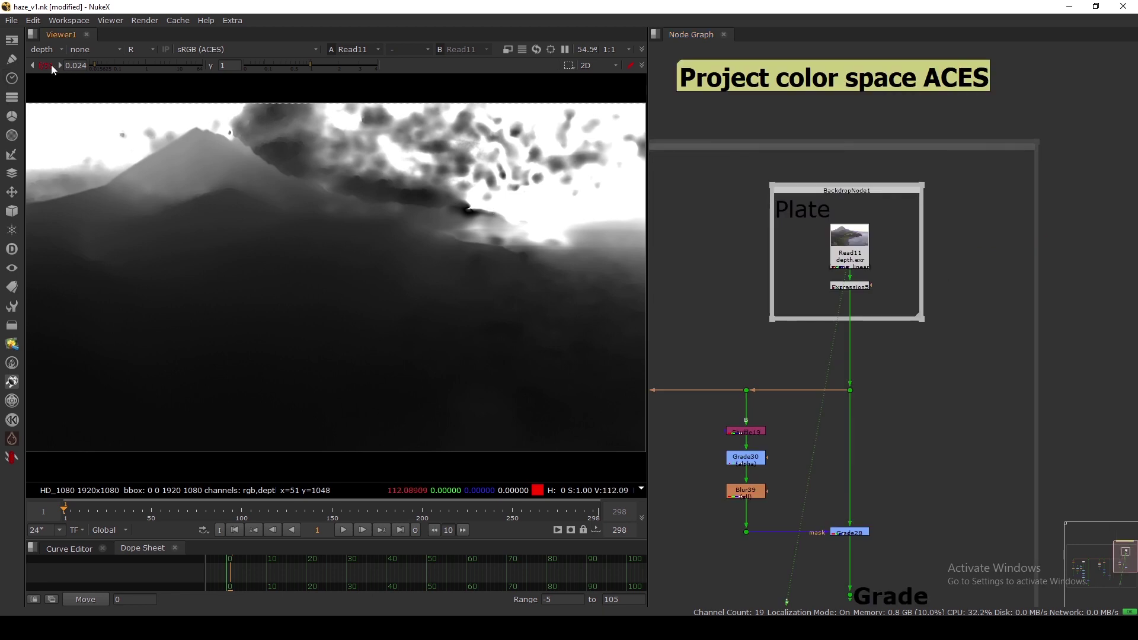
click(44, 49)
click(55, 88)
key(r)
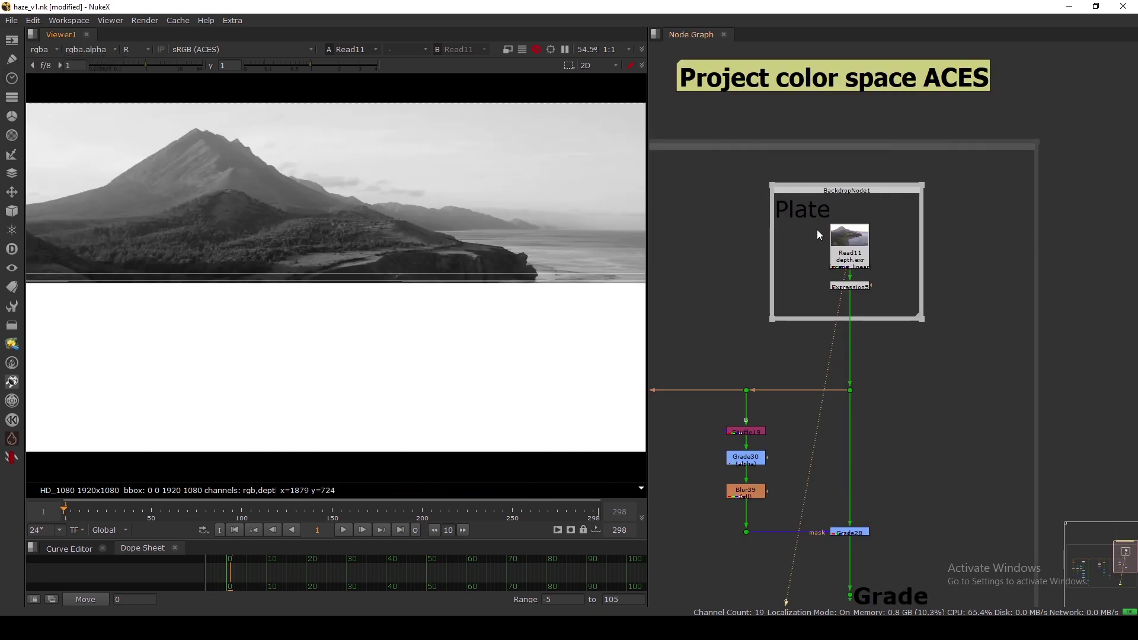
Show the Expression node below the plate Read in the viewer and sample pixel values across the image.
scroll(819, 231, up, 4)
scroll(942, 214, down, 2)
click(900, 305)
key(1)
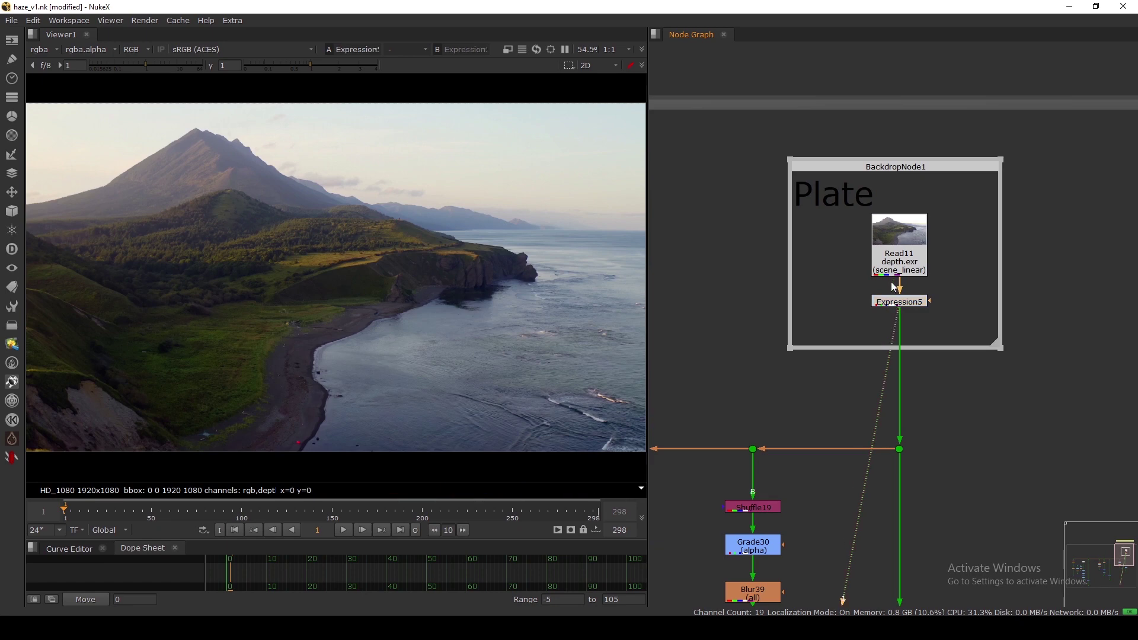
scroll(900, 292, down, 2)
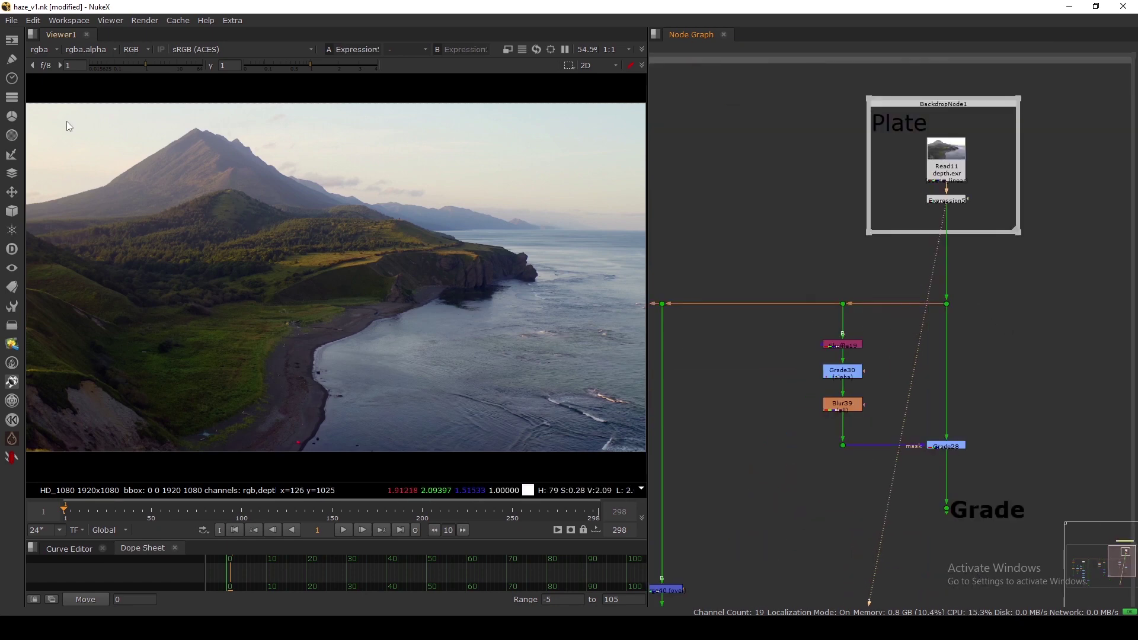
ctrl+shift+drag(34, 109, 594, 239)
Show the Shuffle node at the start of the Grade setup's mask branch in the viewer.
middle_drag(870, 372, 907, 271)
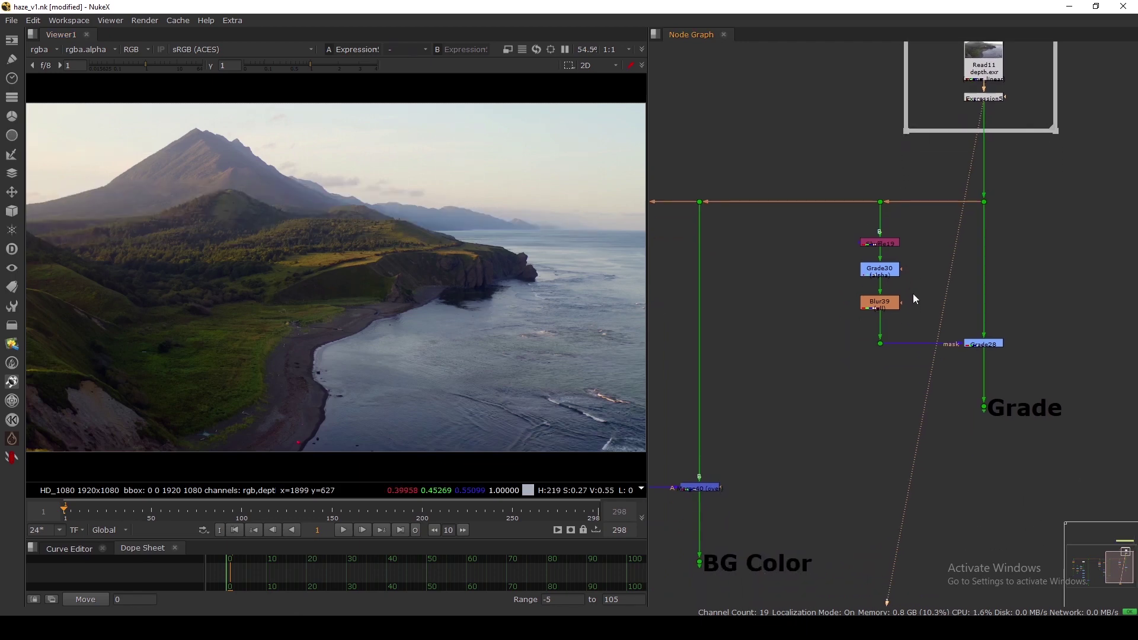
key(f)
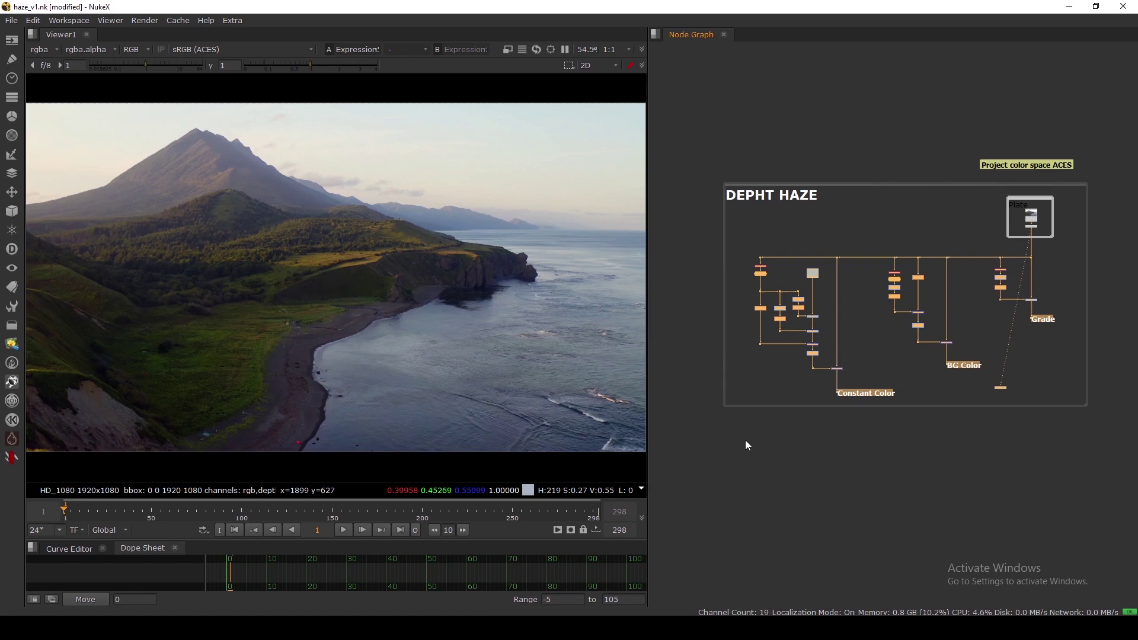
click(746, 442)
middle_drag(1067, 357, 955, 375)
scroll(939, 310, up, 4)
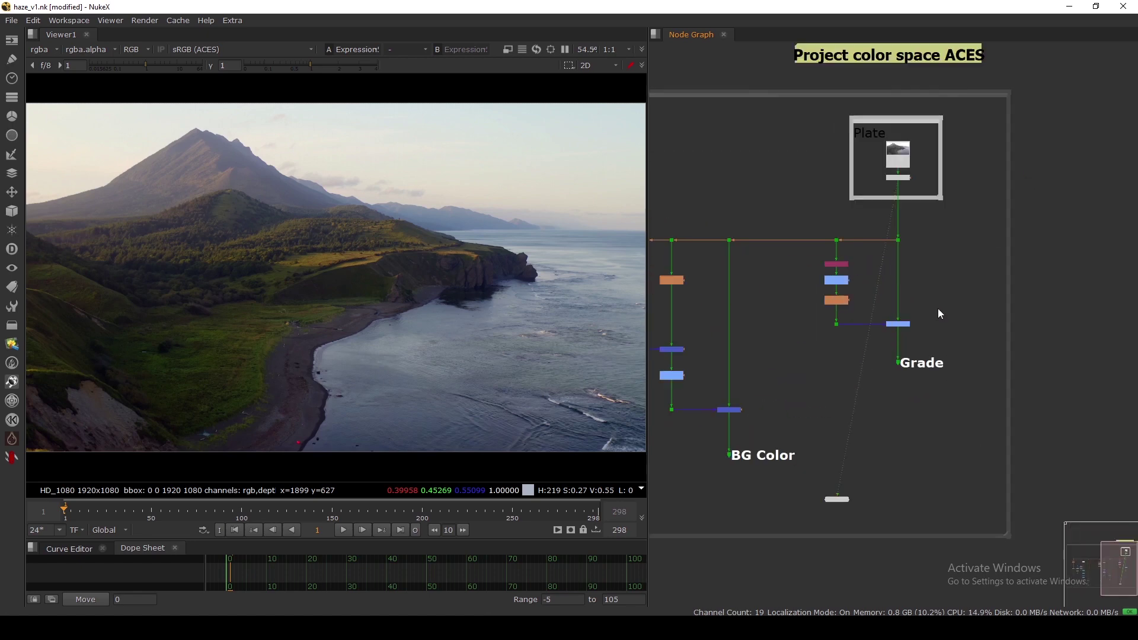
scroll(877, 289, up, 3)
middle_drag(891, 290, 942, 351)
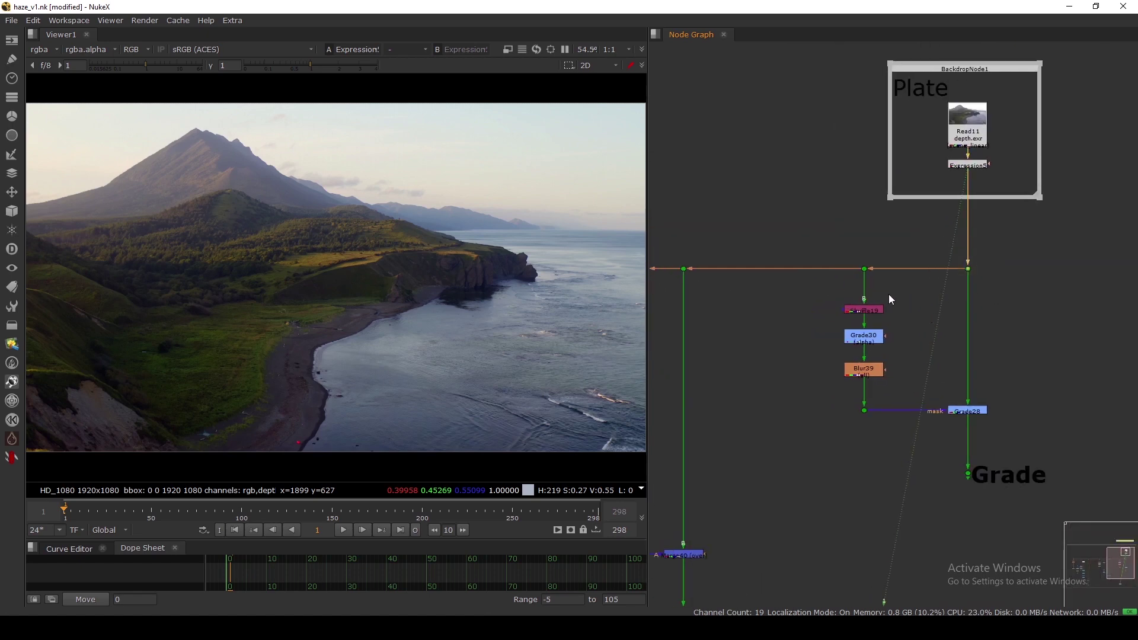
scroll(890, 299, up, 1)
click(860, 304)
key(1)
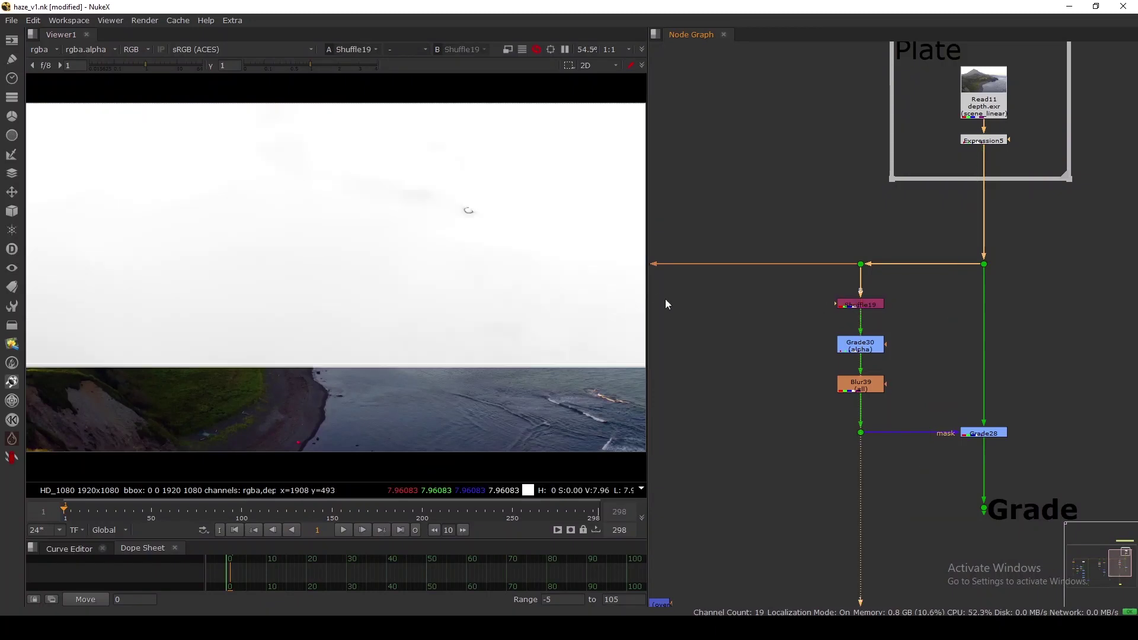
View the alpha channel of Grade30 in the mask branch with its properties open clear of the image.
drag(863, 352, 863, 348)
key(1)
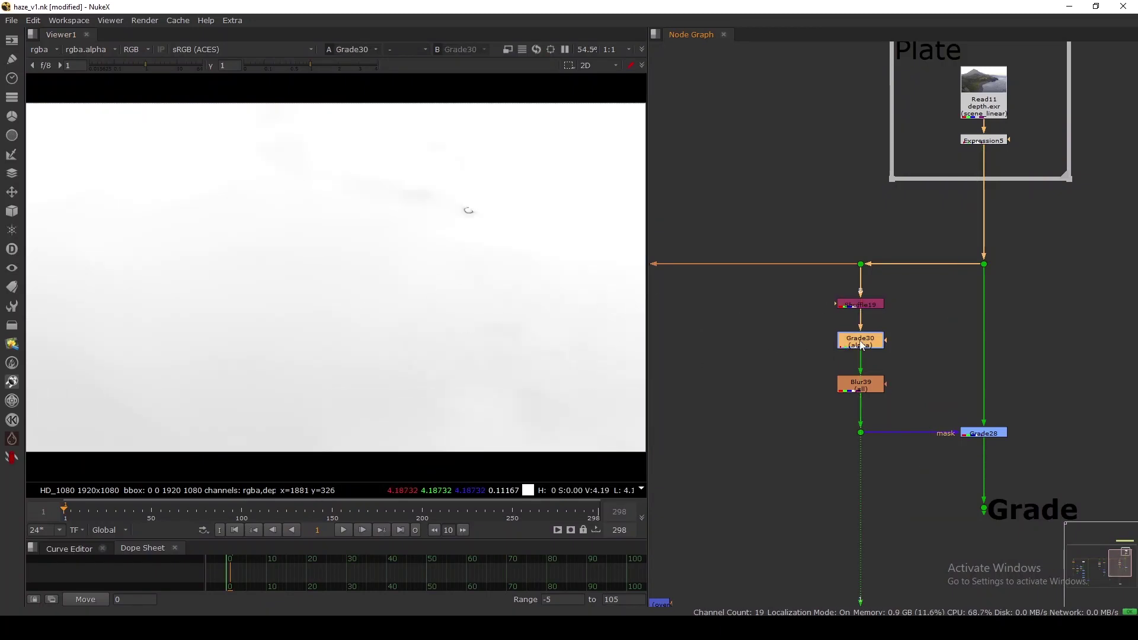
double_click(861, 345)
key(a)
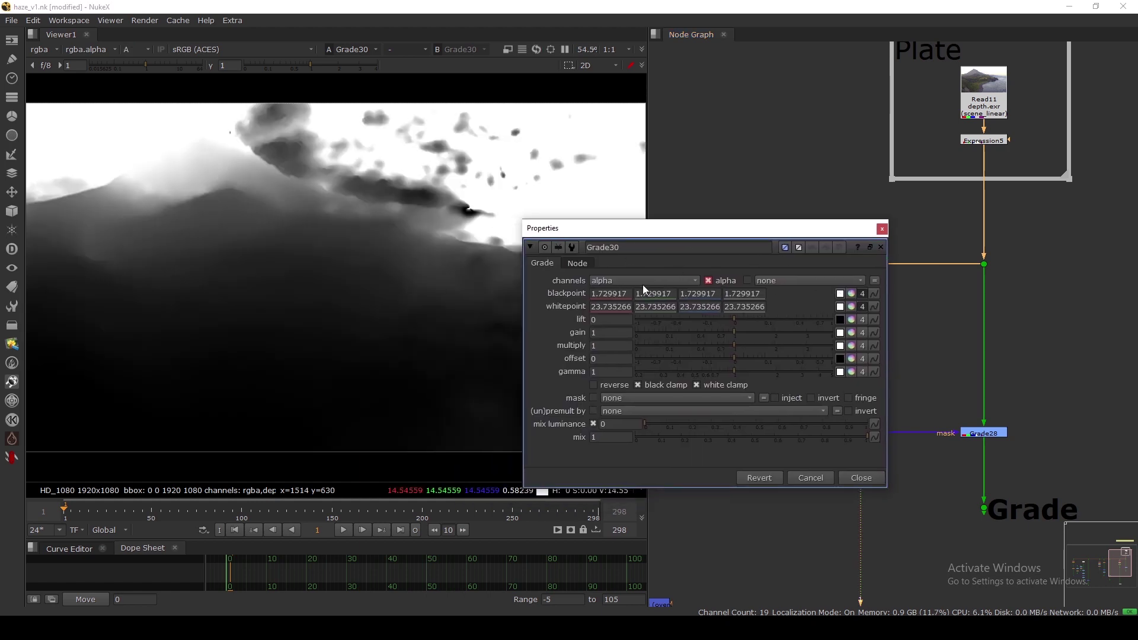
drag(609, 228, 722, 218)
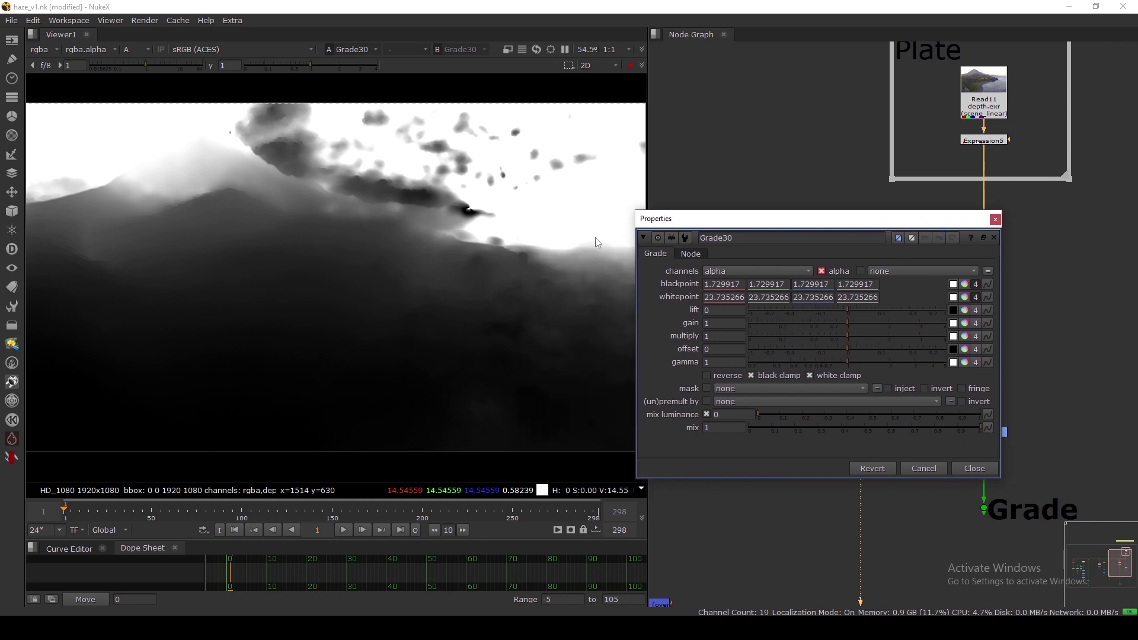
Sample the depth mask values from the dark foreground to the bright distance in the viewer.
scroll(459, 262, down, 3)
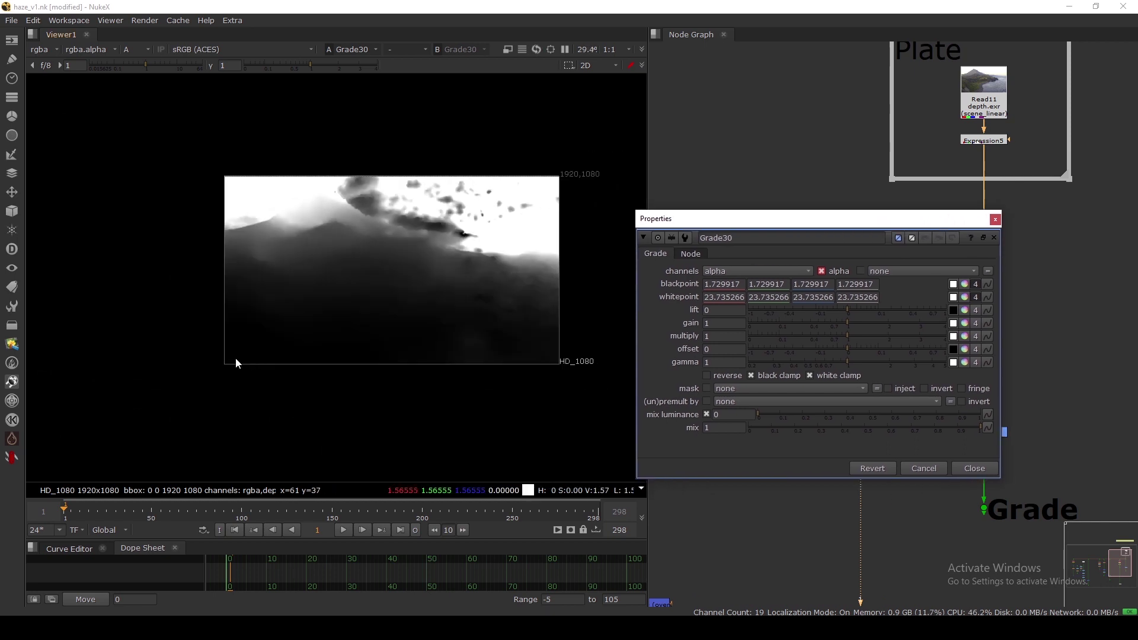
click(234, 359)
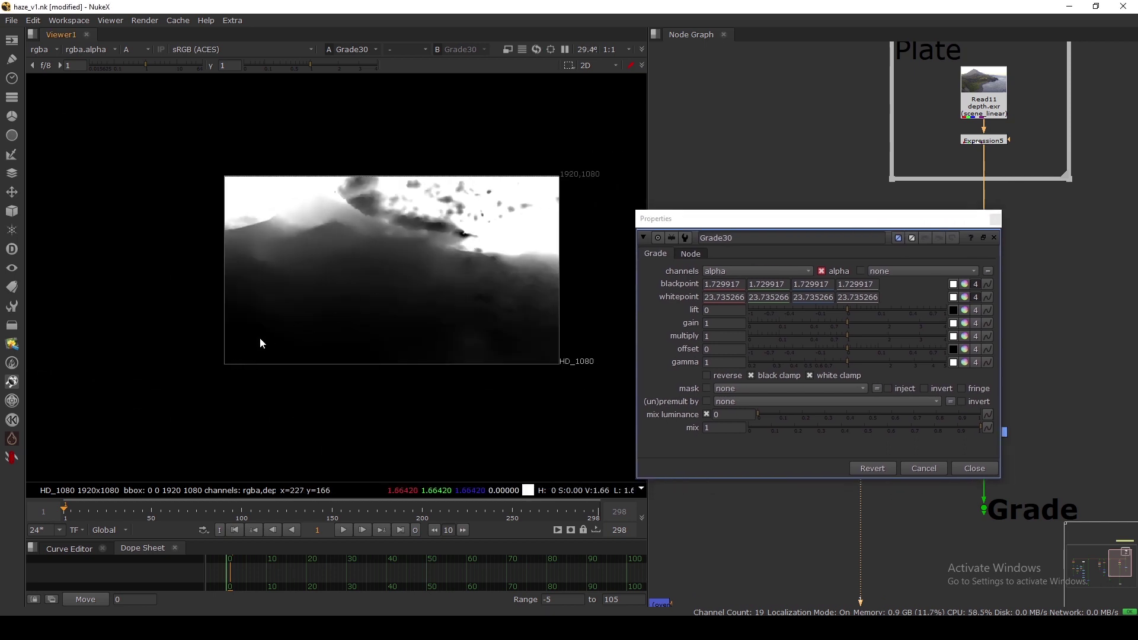
ctrl+shift+drag(232, 354, 483, 236)
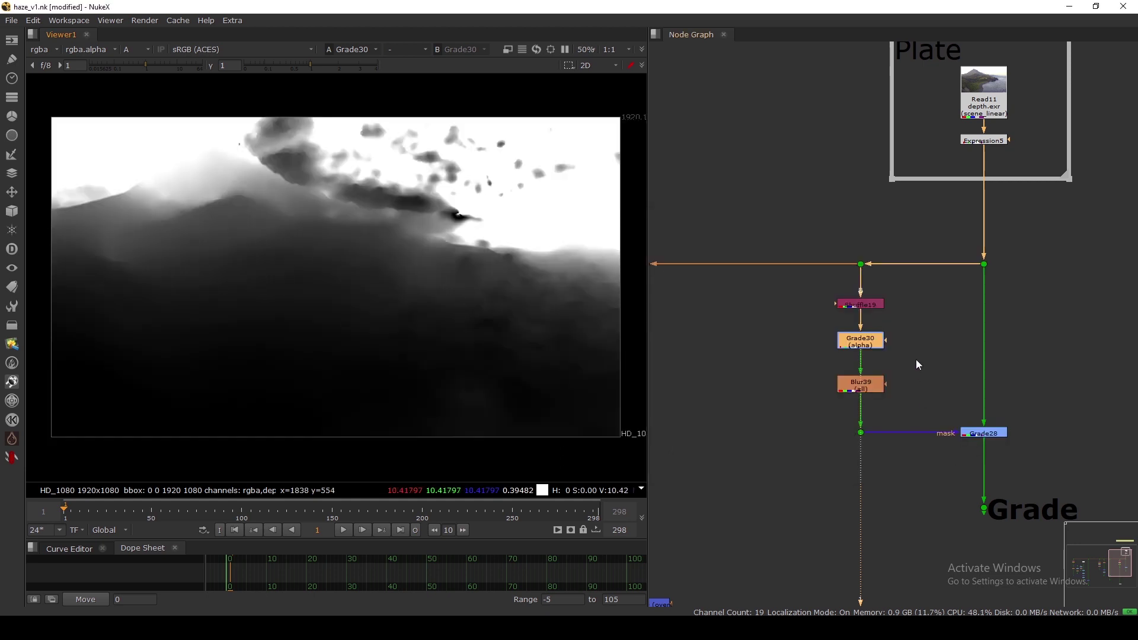
Show the masked Grade28 node in the viewer in full RGB instead of alpha.
click(966, 432)
key(1)
key(a)
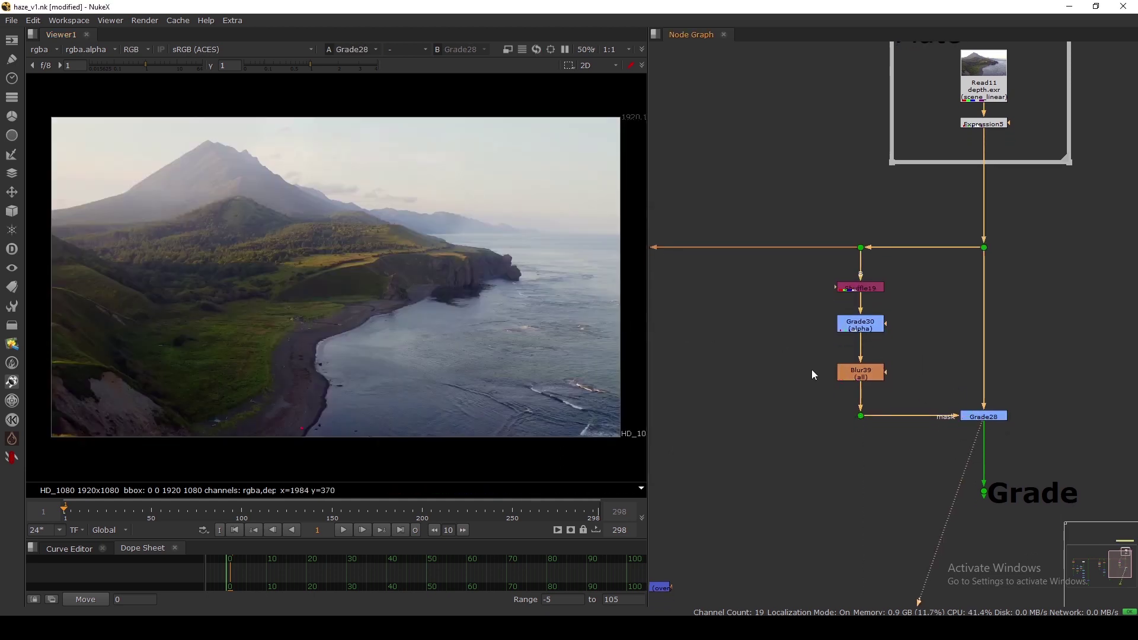
Toggle Grade28 off and on repeatedly to compare the image with and without the haze.
click(989, 418)
key(d)
key(d)
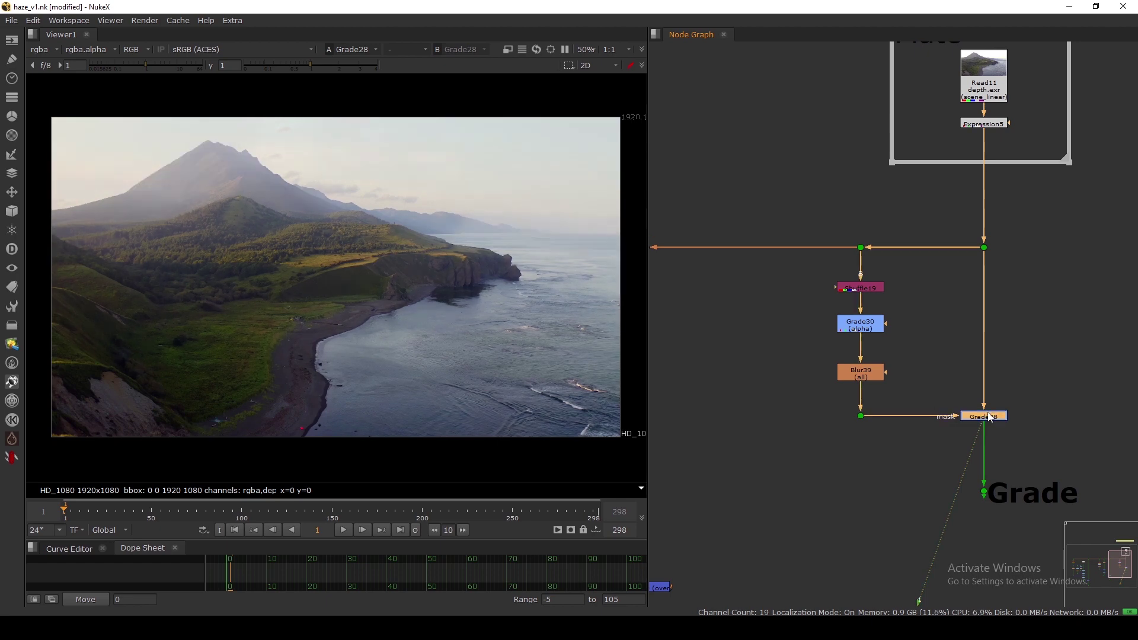
key(d)
key(d)
key(d)
key(d)
key(d)
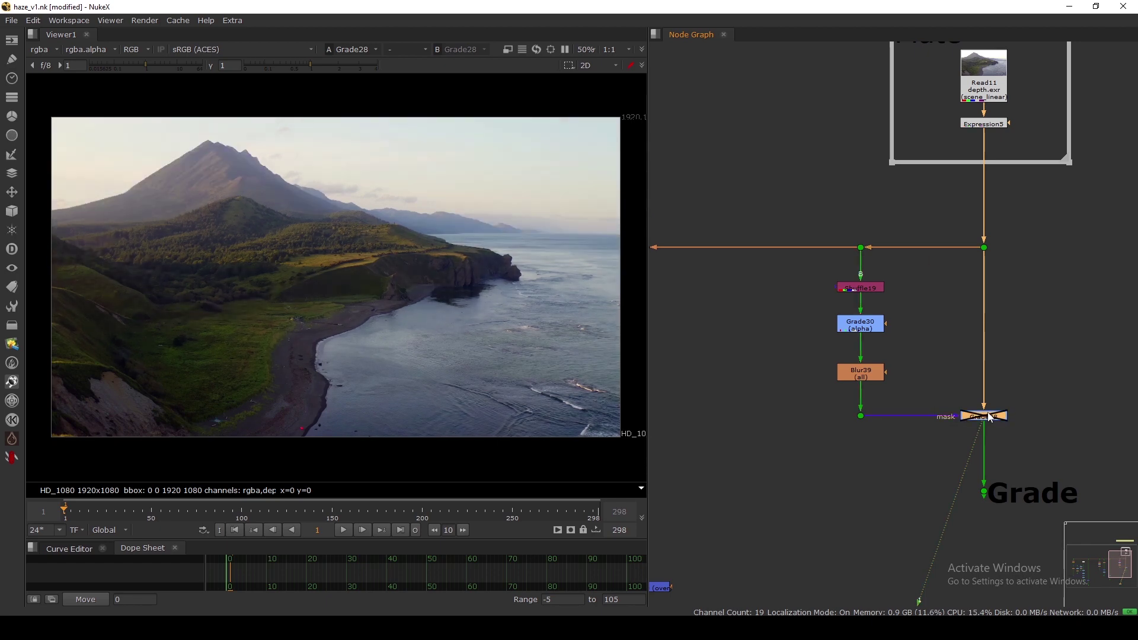
Switch Grade28 off and on several more times, leaving it enabled, to judge its effect on the distant mountain.
key(d)
key(d)
key(d)
key(d)
key(d)
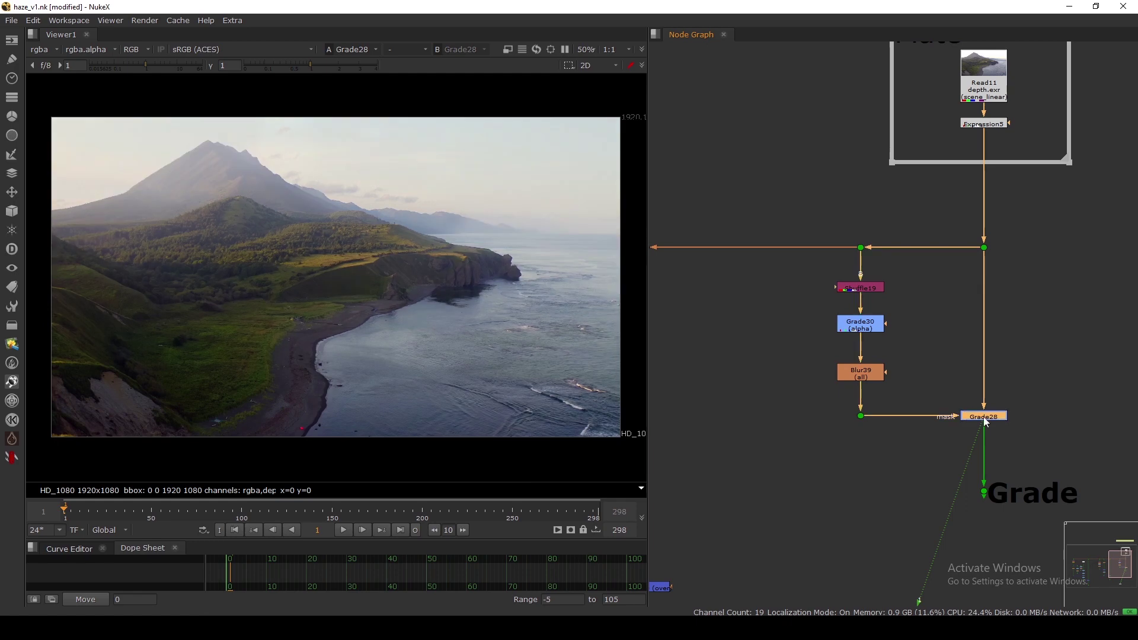
Open Grade28's properties clear of the image and set its gamma to 1.
key(Return)
drag(761, 328, 810, 185)
drag(716, 326, 684, 325)
text(1)
key(Return)
Try a gain of 2 on Grade28 and restore it to 1.
drag(711, 288, 686, 287)
text(2)
key(Return)
text(1)
key(Return)
Try gamma values of 2 and 3.1 on Grade28 to preview stronger haze.
double_click(705, 326)
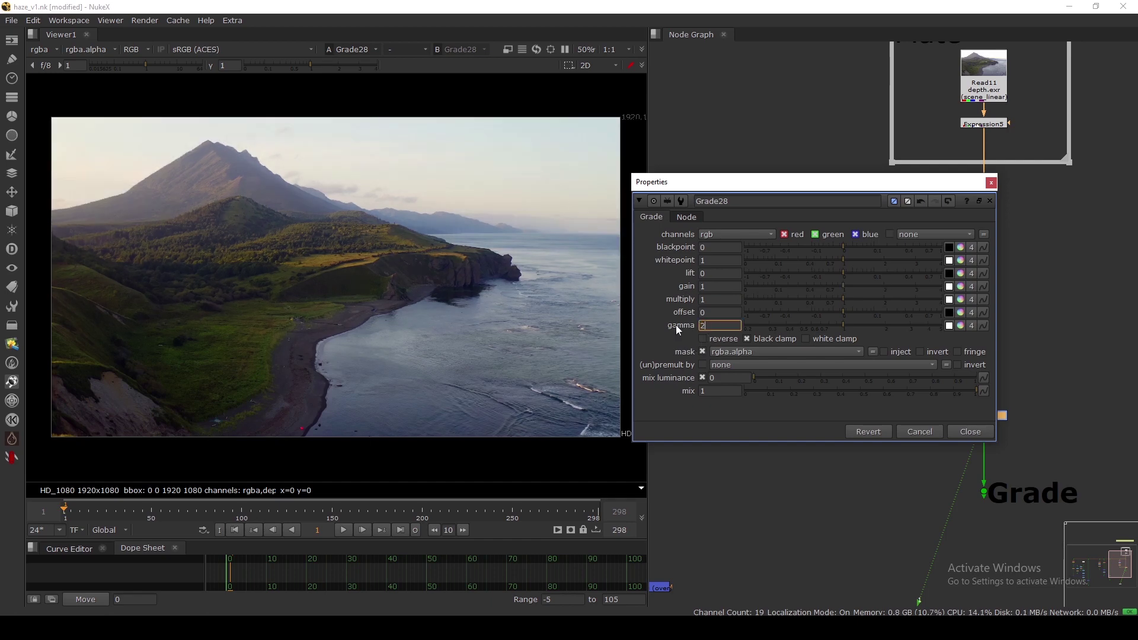
text(2)
key(Return)
drag(885, 326, 912, 326)
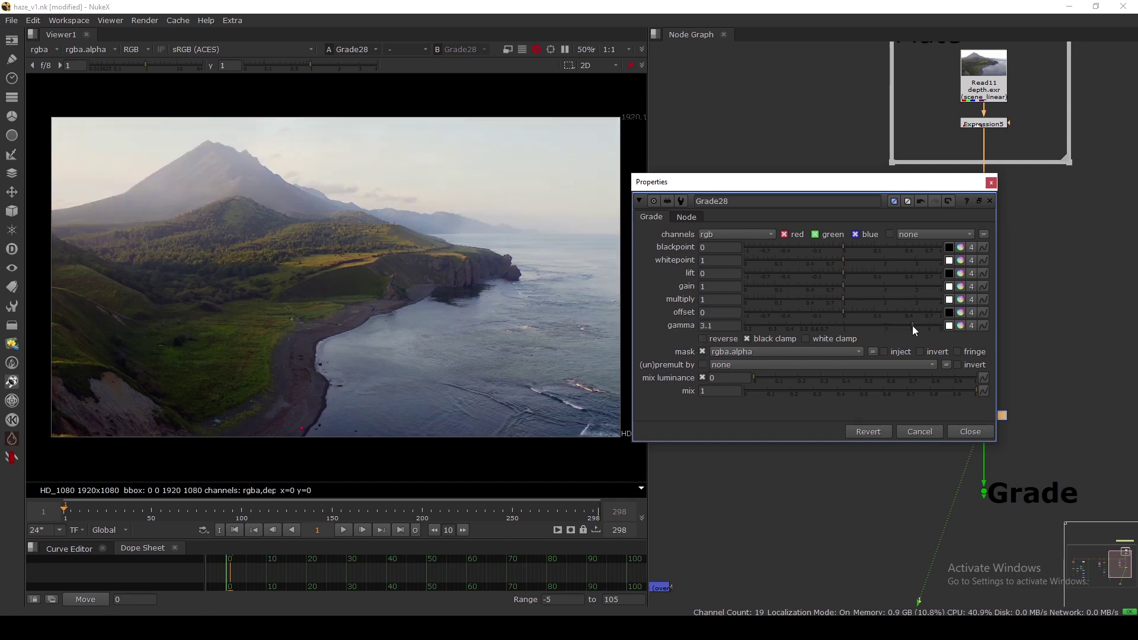
Set Grade28's gamma back to 1 and close its properties.
double_click(699, 324)
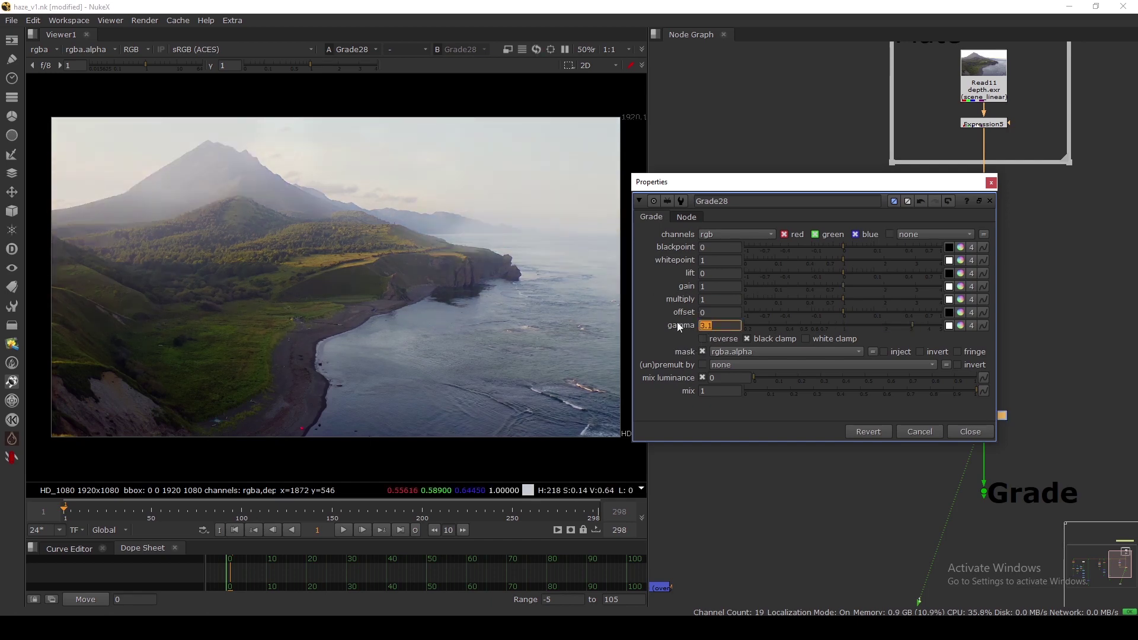
text(1)
key(Return)
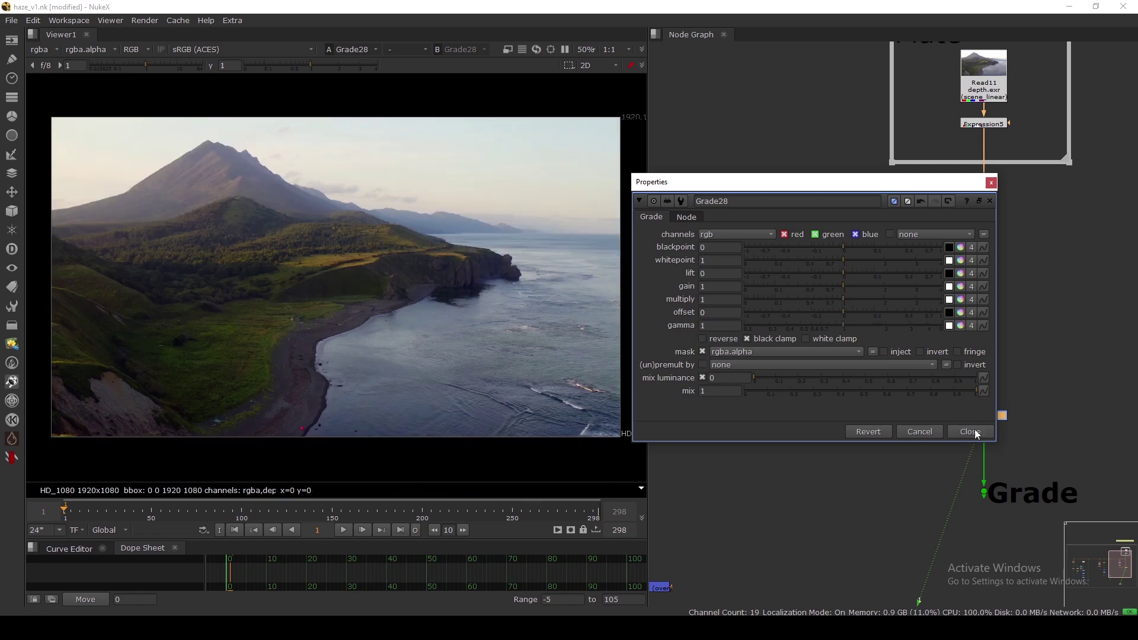
click(971, 432)
Show the untreated plate in the viewer from the dot that feeds the BG Color branch.
scroll(941, 310, down, 3)
scroll(898, 385, up, 3)
drag(898, 385, 1037, 475)
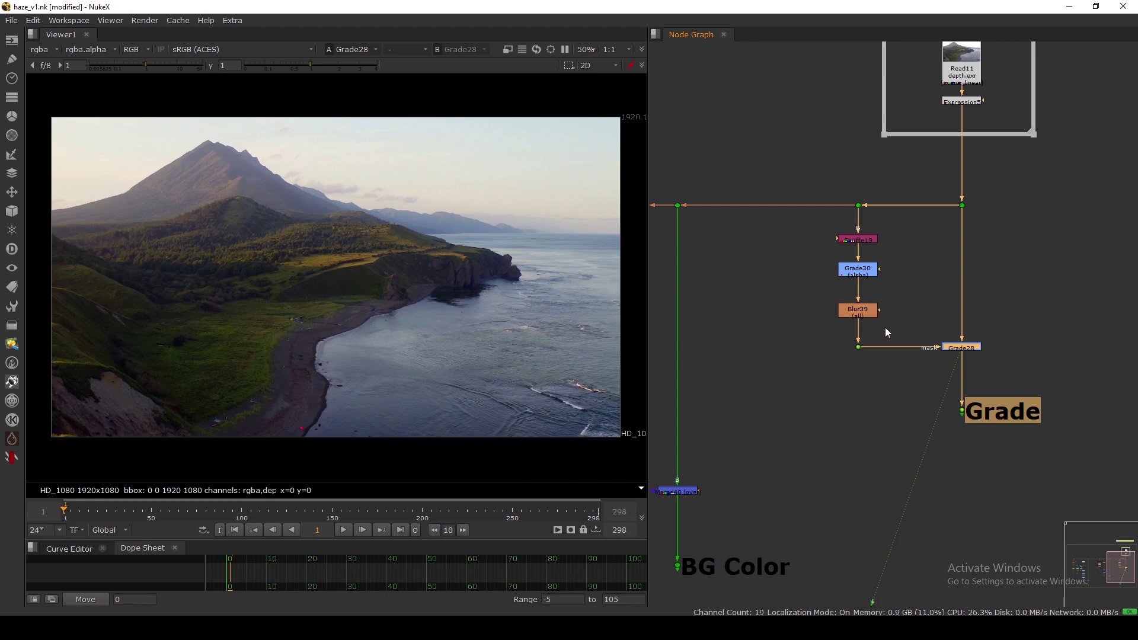
drag(777, 387, 885, 335)
scroll(886, 335, down, 4)
middle_drag(872, 346, 924, 313)
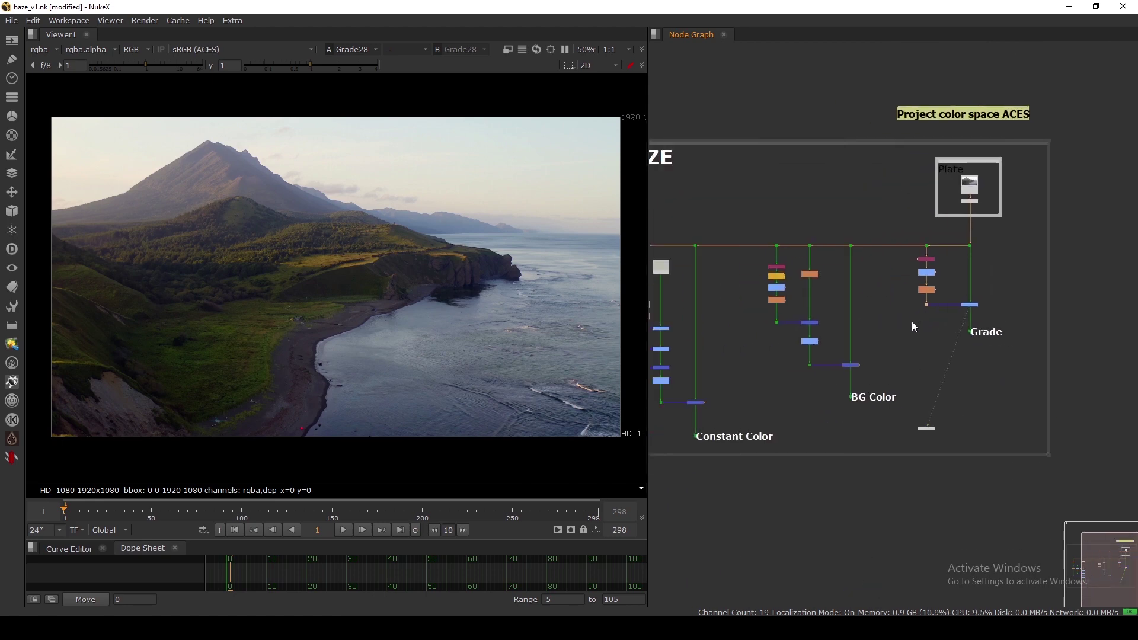
scroll(902, 326, up, 4)
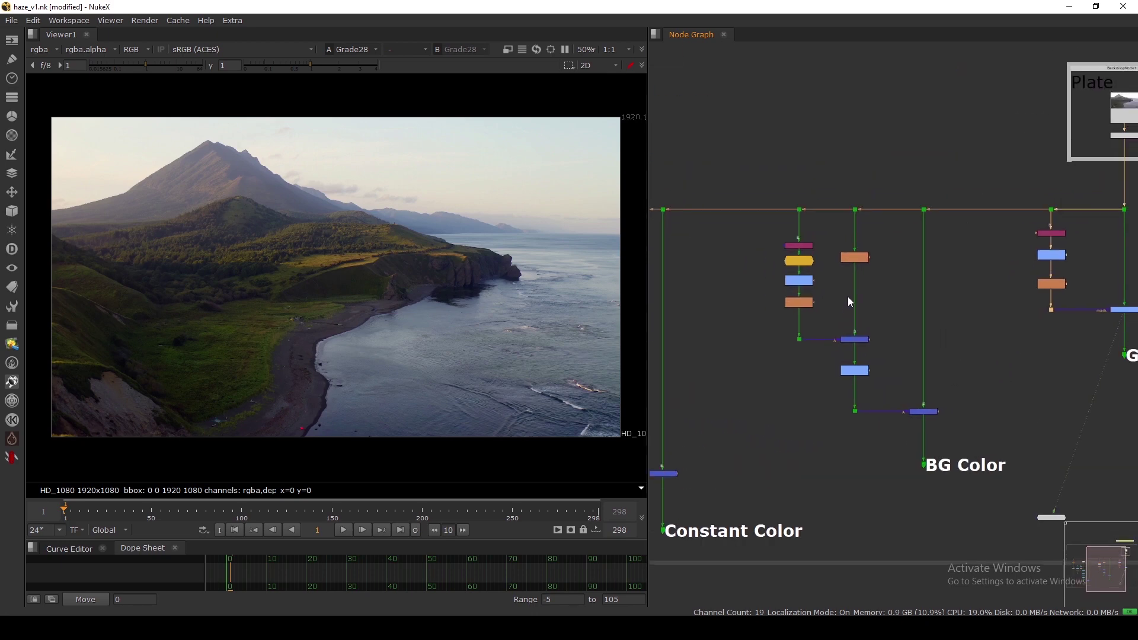
scroll(849, 296, up, 3)
scroll(856, 305, down, 4)
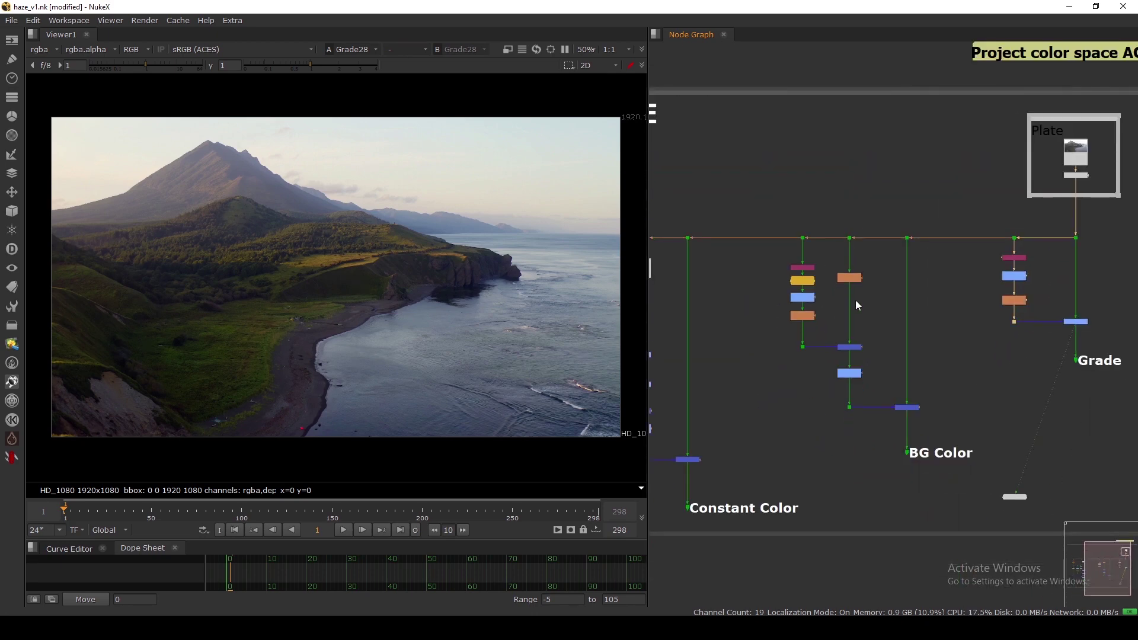
scroll(855, 300, up, 3)
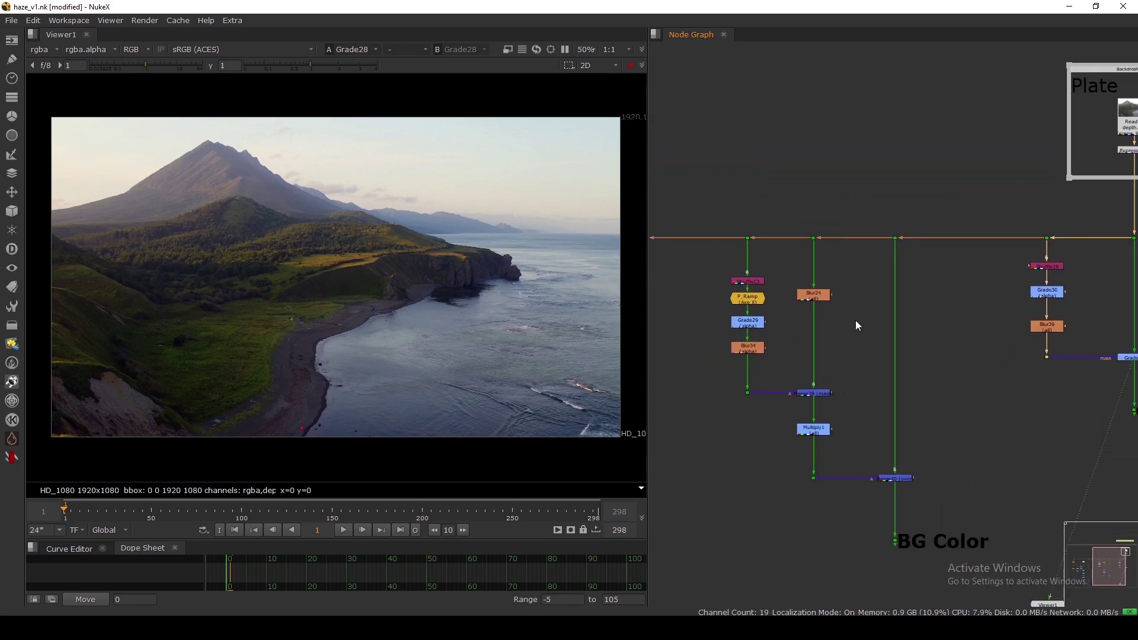
middle_drag(856, 326, 884, 301)
drag(927, 190, 870, 237)
key(1)
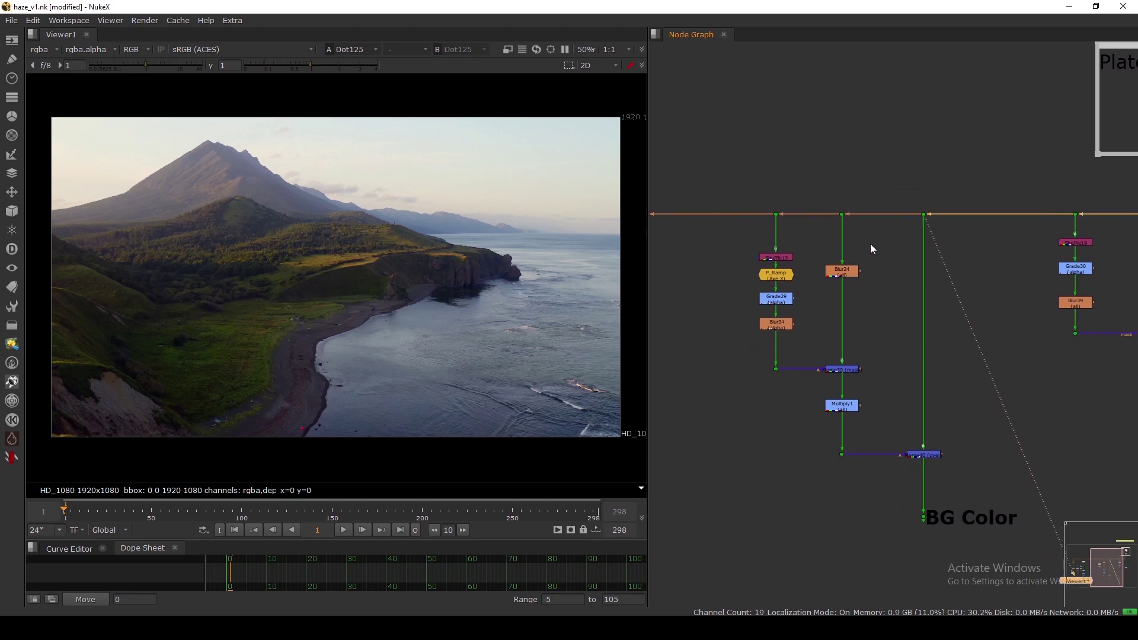
Show the heavily blurred plate from Blur24 in the BG Color branch in the viewer.
scroll(853, 260, up, 4)
middle_drag(853, 272, 883, 251)
drag(863, 270, 863, 249)
drag(888, 109, 844, 149)
click(861, 244)
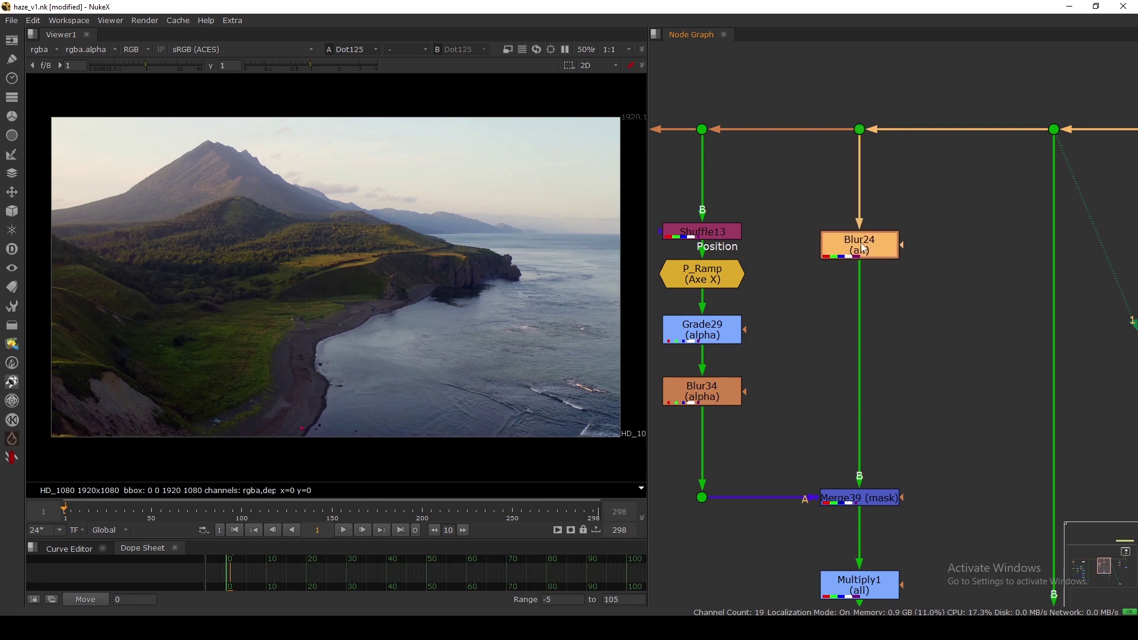
key(1)
scroll(864, 249, down, 3)
scroll(855, 251, up, 1)
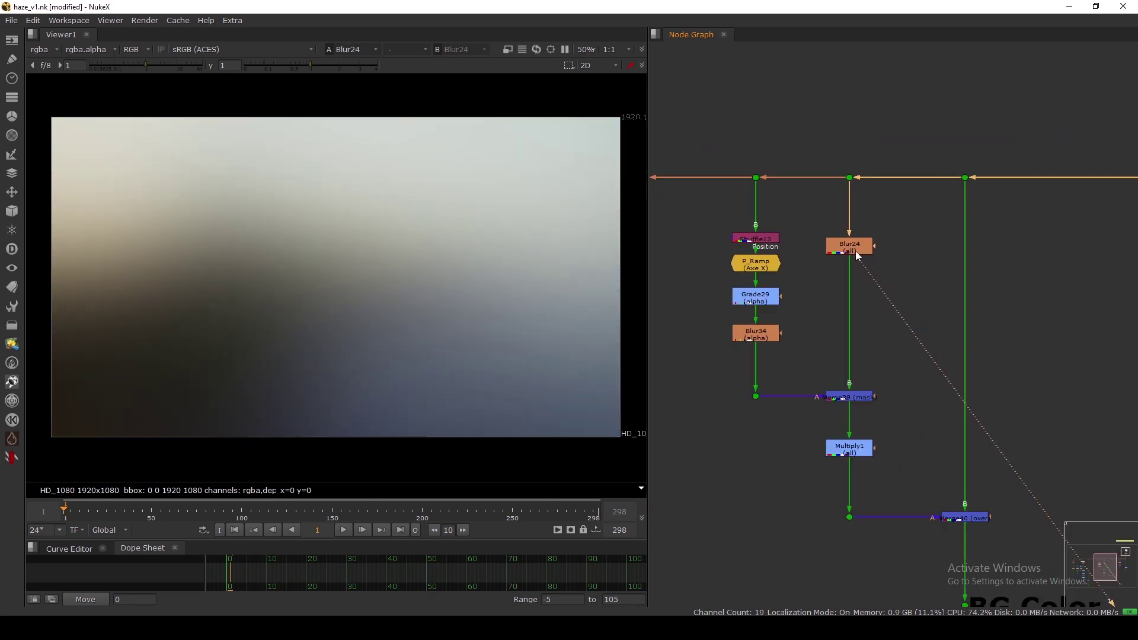
Inspect the blur size in Blur24's properties and close them.
double_click(856, 251)
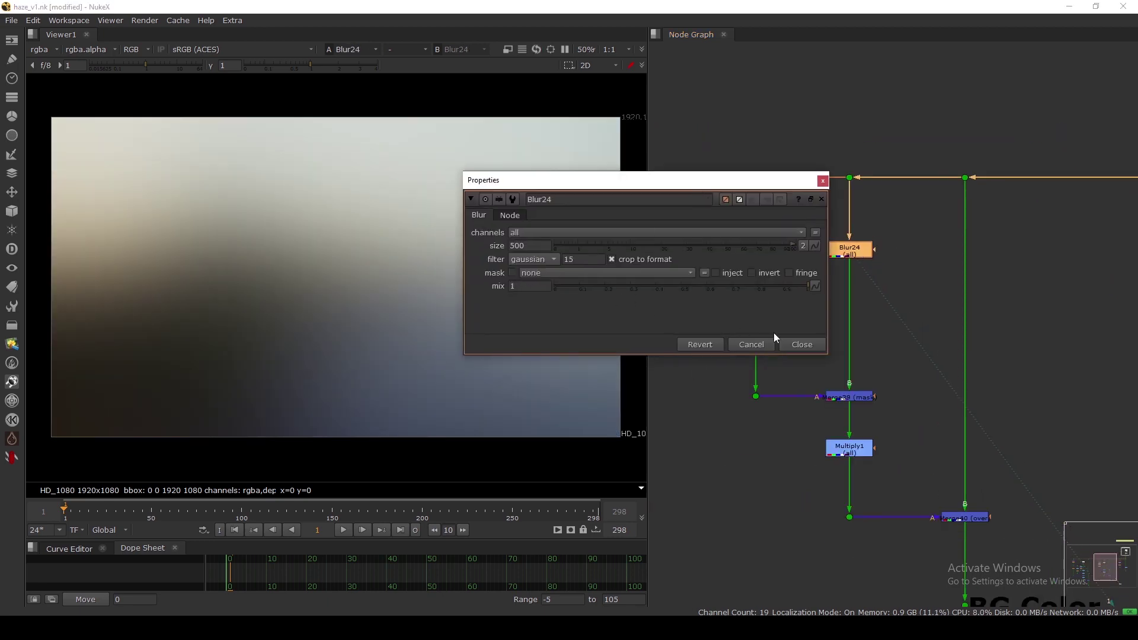
click(798, 344)
double_click(839, 254)
click(797, 344)
View the output of Shuffle13 above P_Ramp and check its properties.
middle_drag(782, 271, 811, 273)
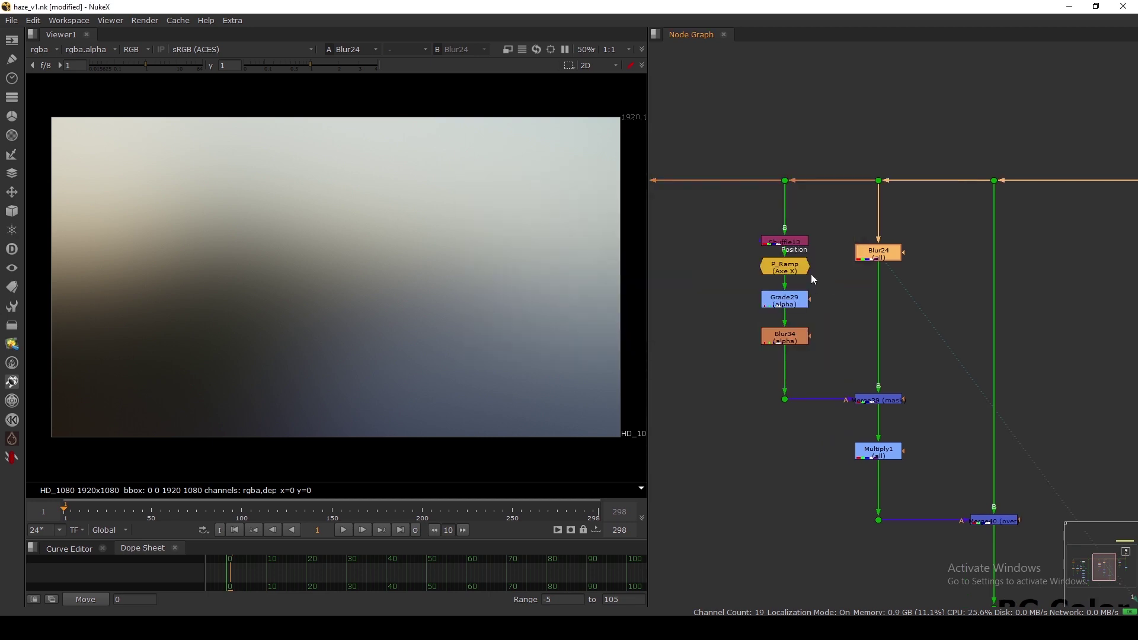
scroll(785, 244, up, 2)
drag(785, 243, 784, 210)
double_click(786, 209)
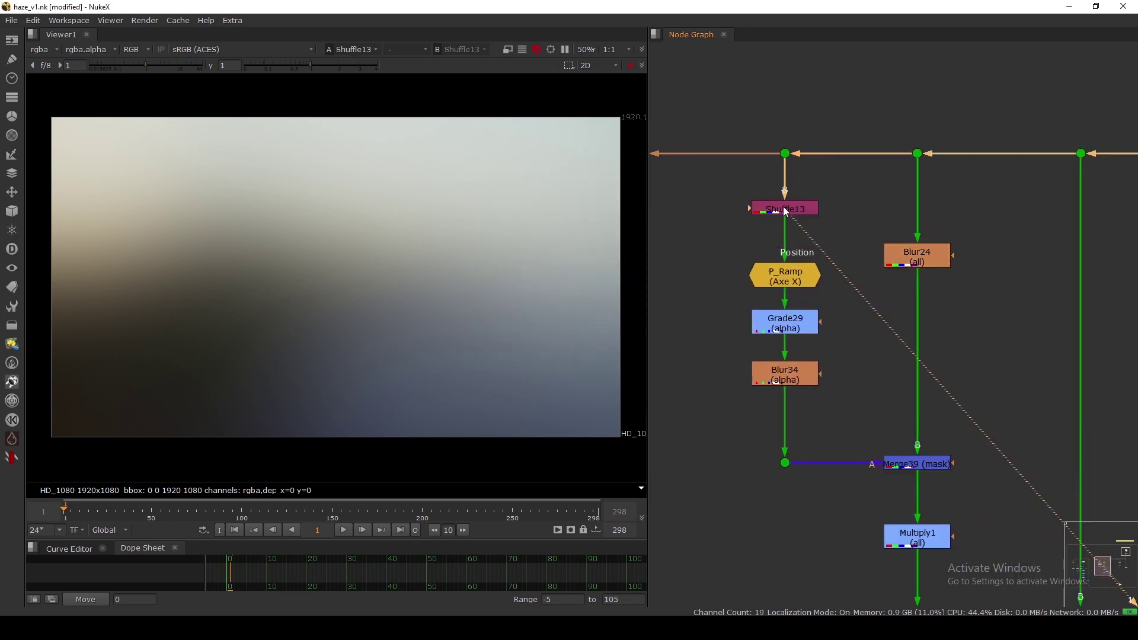
key(1)
click(713, 341)
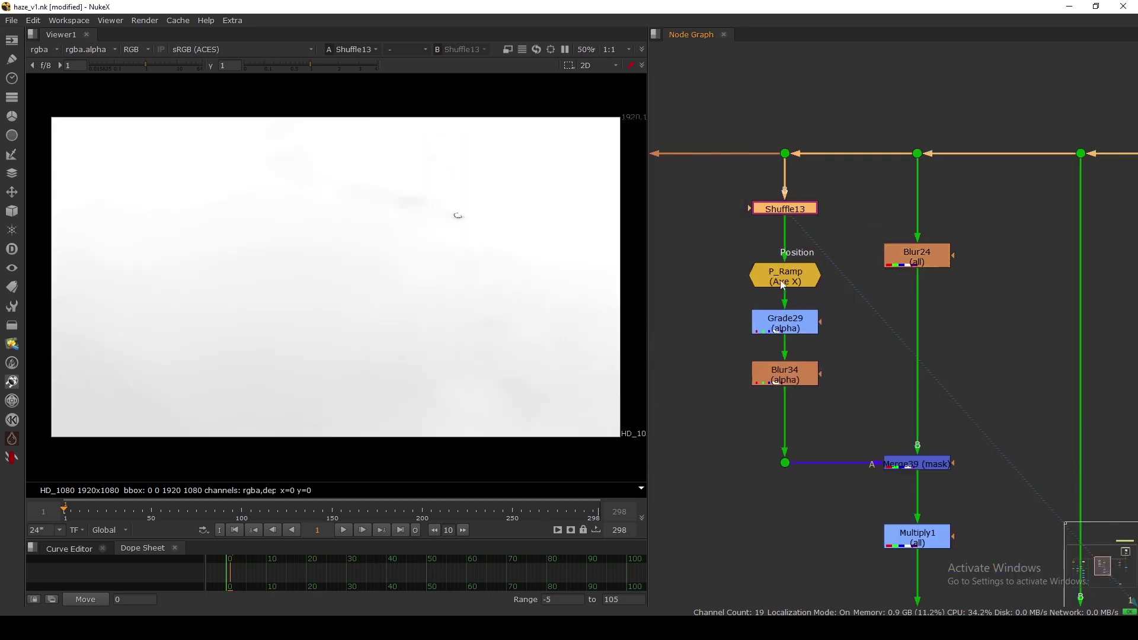
View P_Ramp's alpha channel with its properties clear of the image to examine the start and end points, and close them.
drag(781, 282, 782, 265)
key(1)
double_click(781, 265)
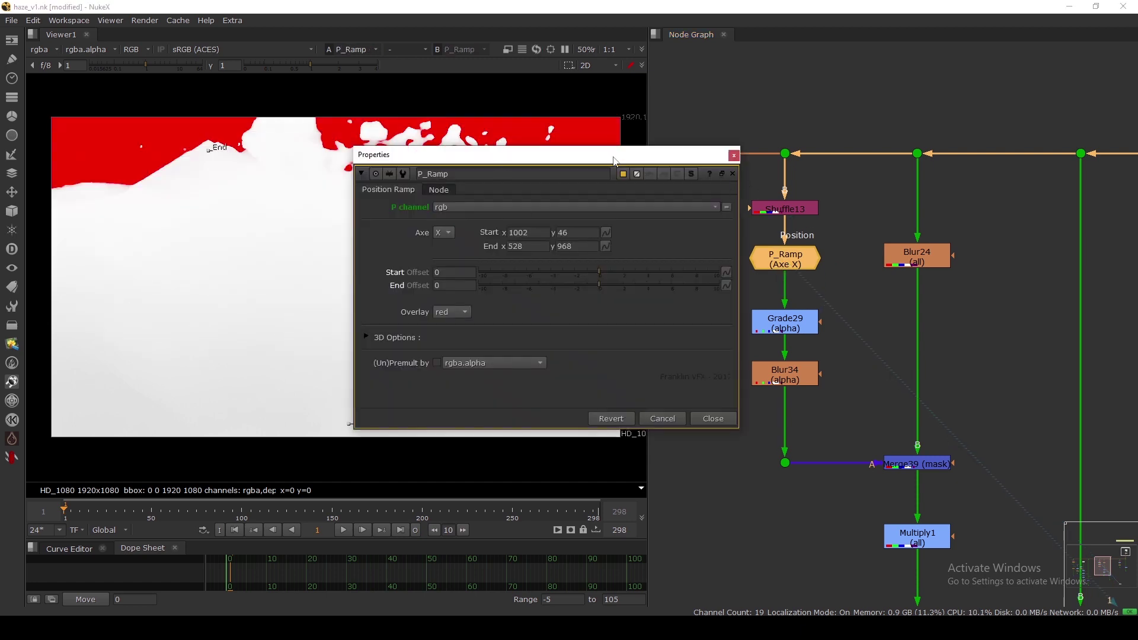
drag(615, 161, 846, 172)
key(a)
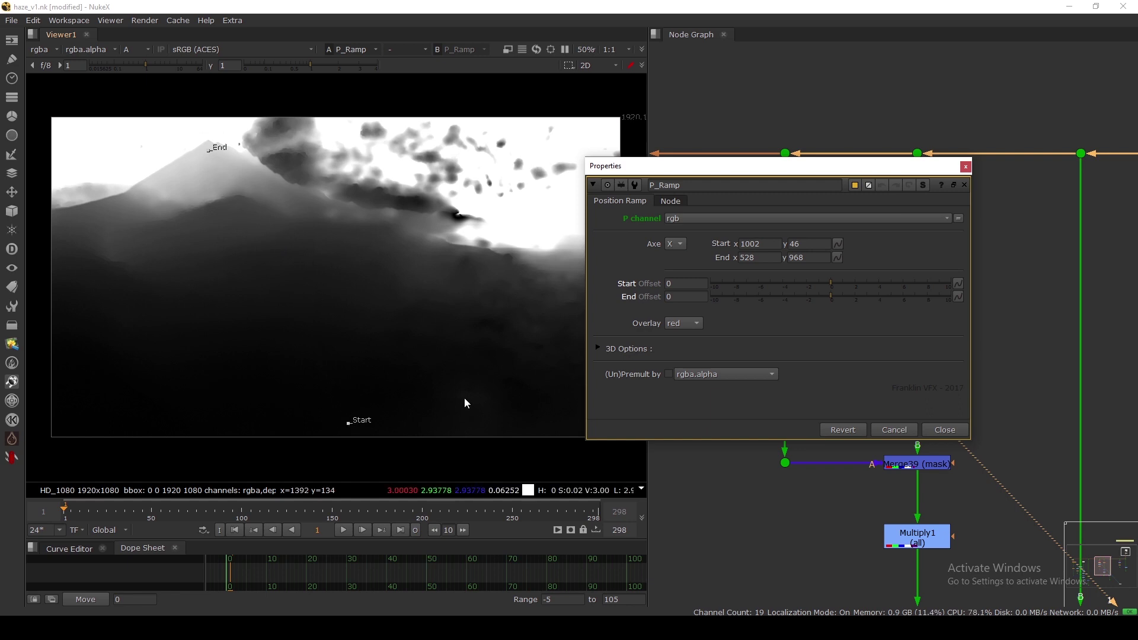
click(933, 431)
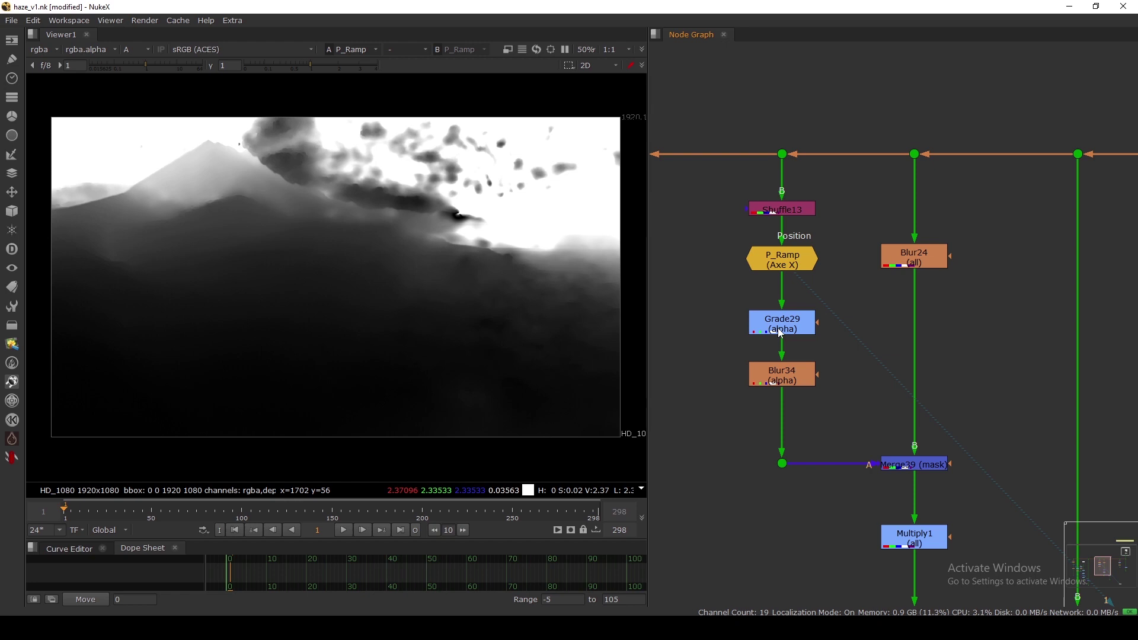
View Grade29's alpha in the viewer and check its grading properties.
click(778, 329)
key(1)
double_click(777, 325)
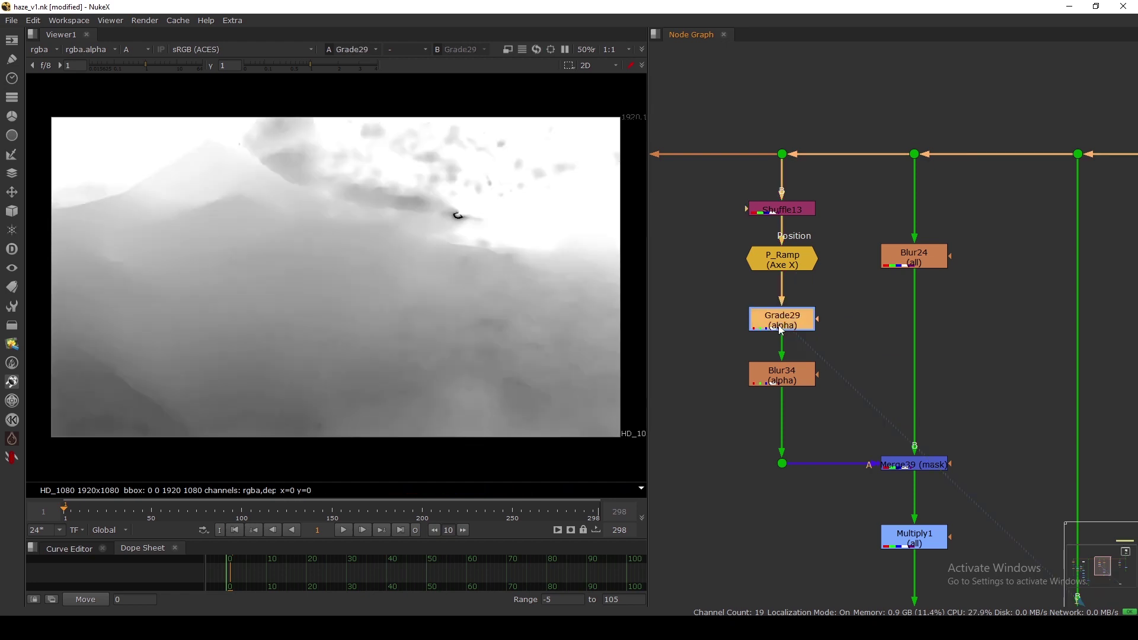
click(731, 221)
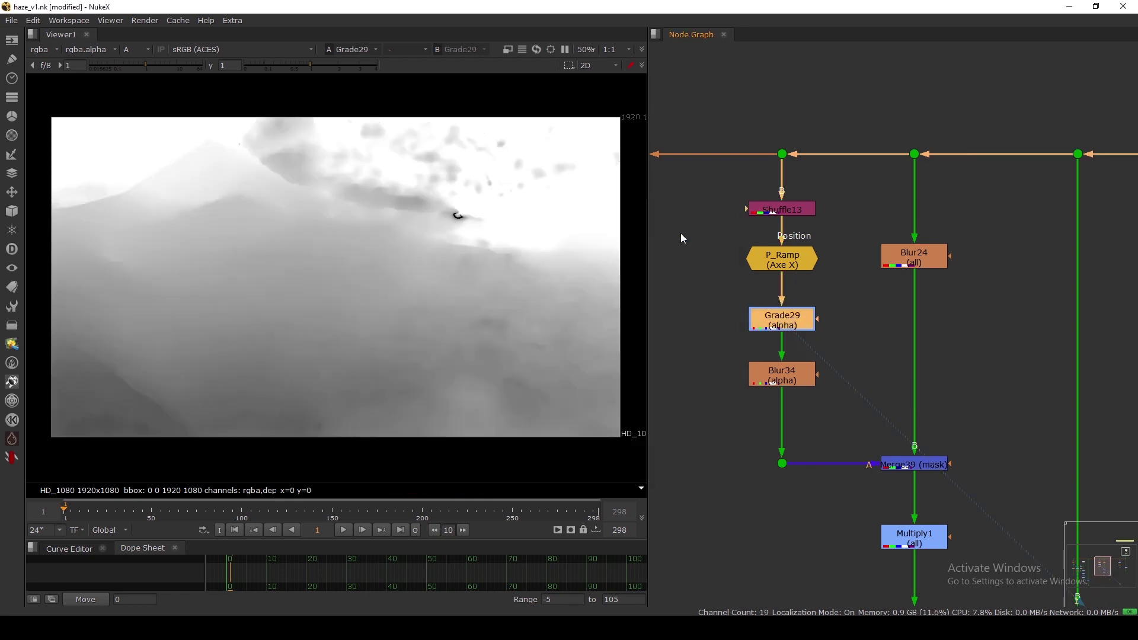
View the softened alpha mask from Blur34 in the viewer.
middle_drag(767, 393, 756, 316)
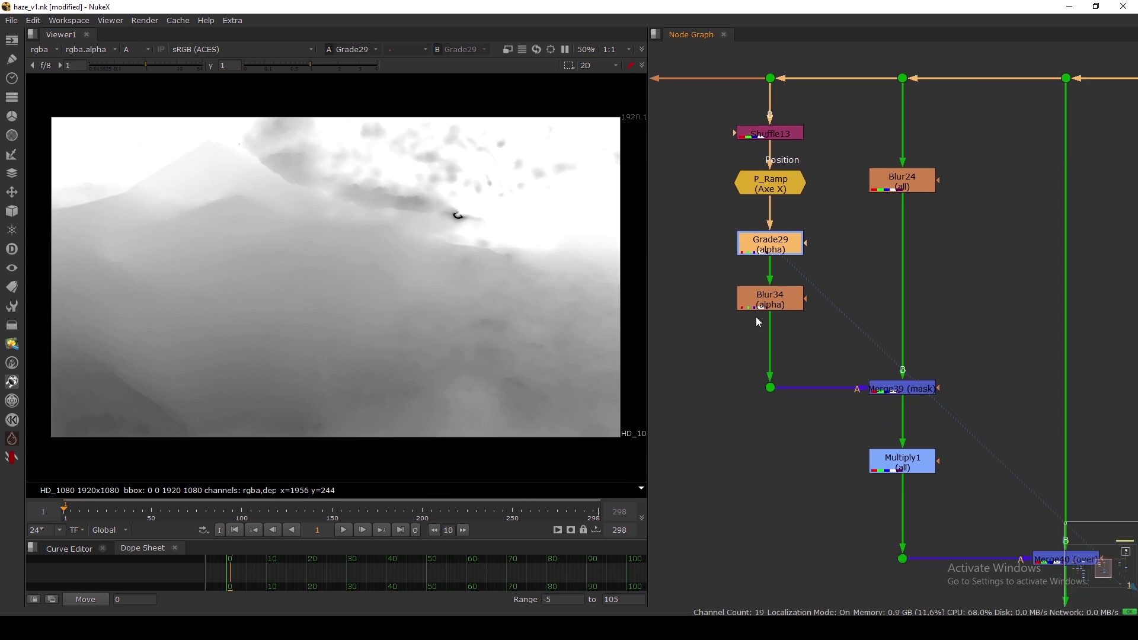
click(764, 310)
key(1)
scroll(766, 312, down, 3)
scroll(823, 272, up, 3)
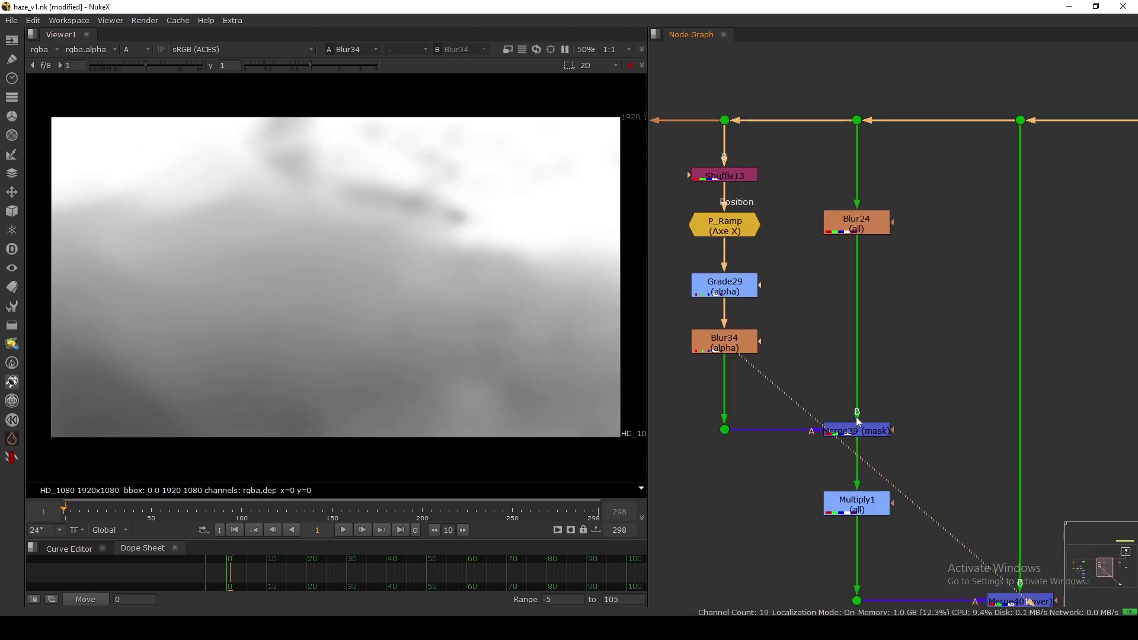
Show Merge39, which masks the blurred plate, in the viewer in full RGB instead of alpha.
click(860, 432)
key(1)
middle_drag(884, 335, 892, 298)
key(a)
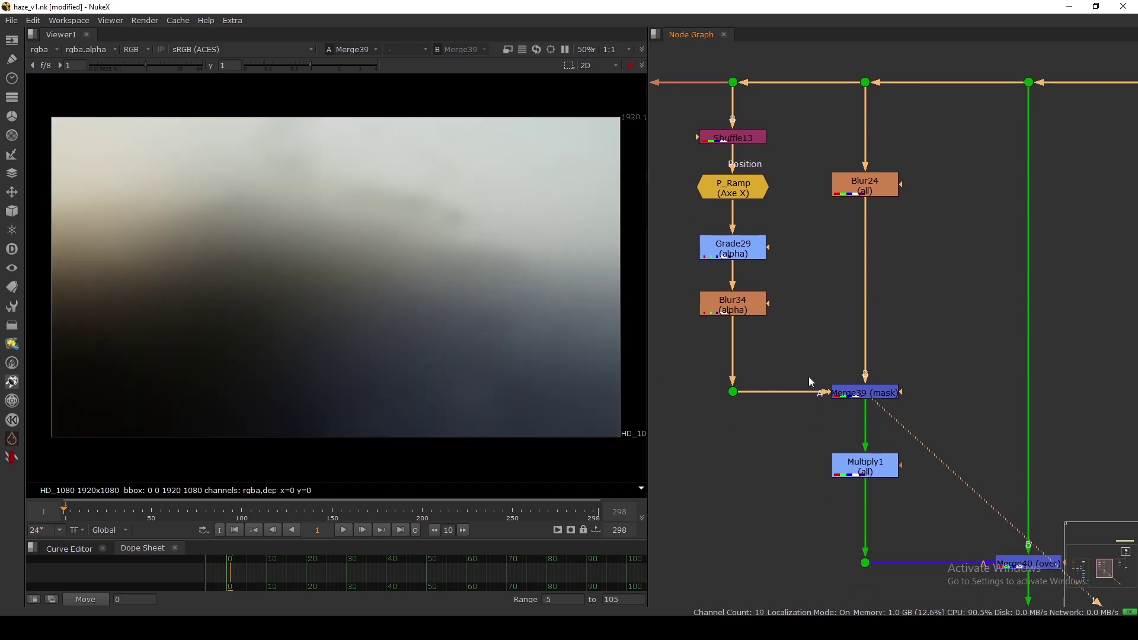
Toggle Merge39 off and on to compare the blurred plate with and without the mask.
click(866, 394)
key(d)
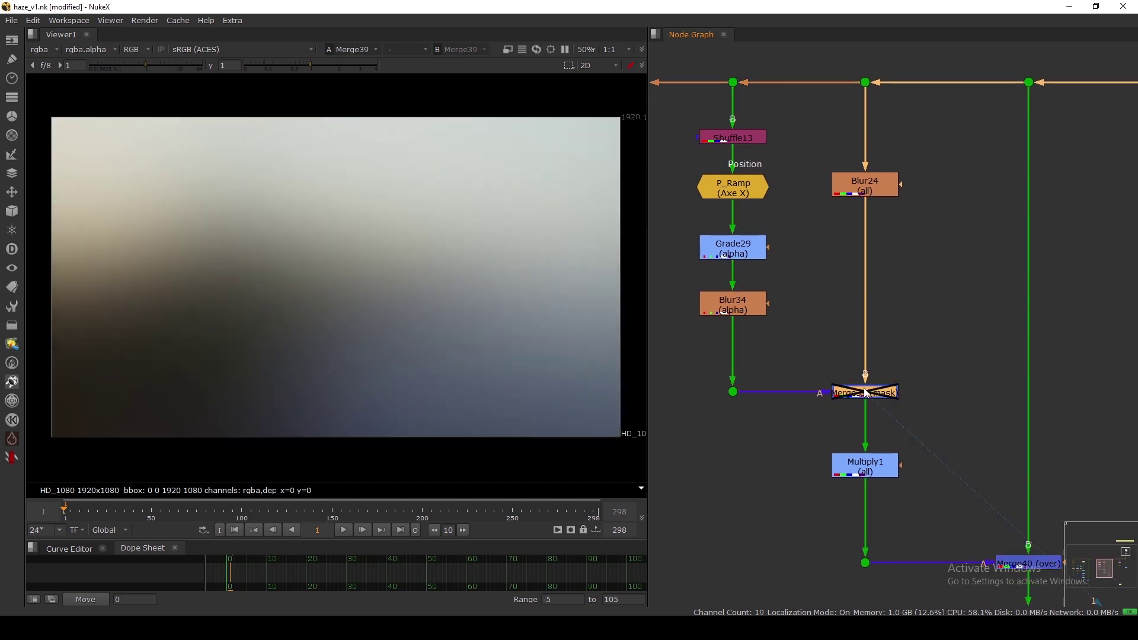
key(d)
Disable the Multiply1 node below Merge39.
middle_drag(815, 371, 816, 330)
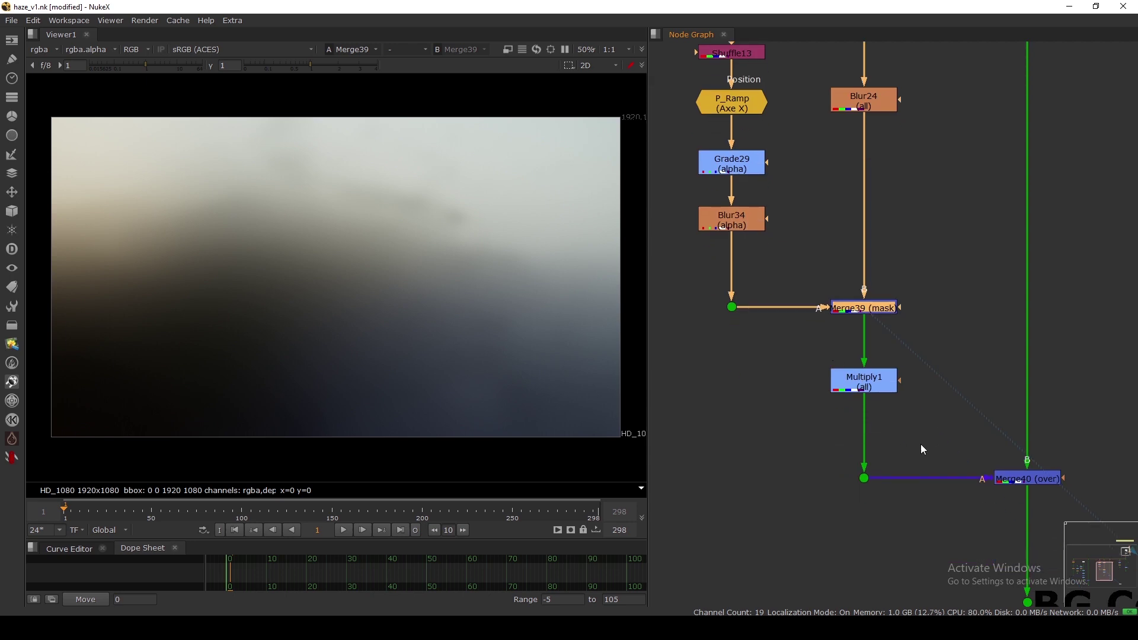
middle_drag(921, 445, 882, 384)
click(833, 362)
key(d)
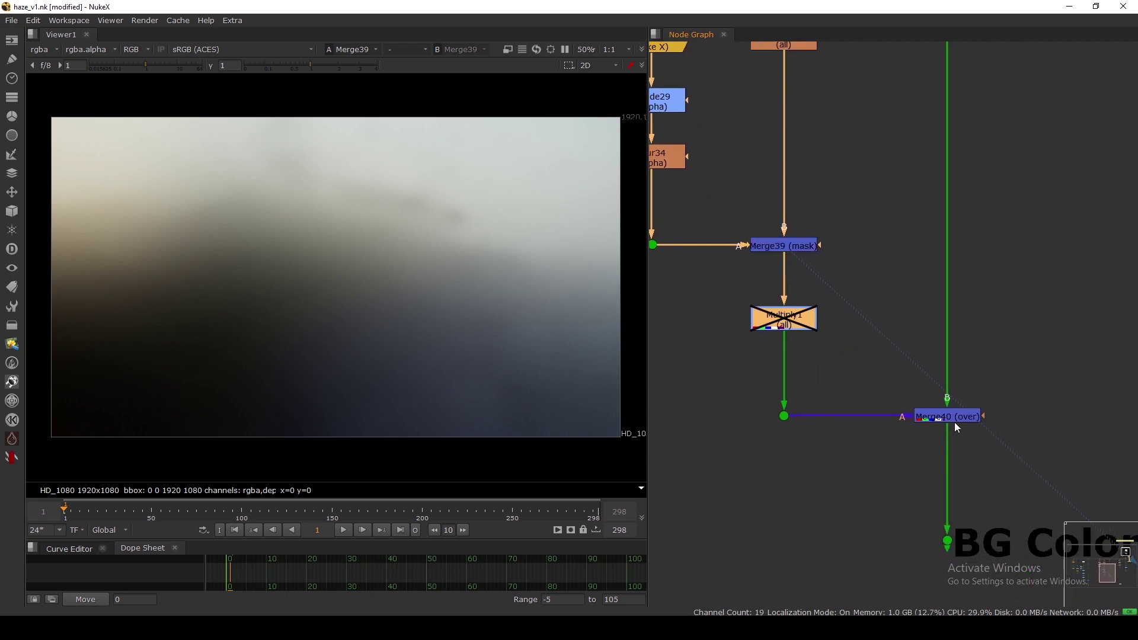
Show the Merge40 result of the BG Color haze over the plate in the viewer.
click(955, 420)
key(1)
scroll(954, 417, down, 4)
scroll(942, 332, up, 1)
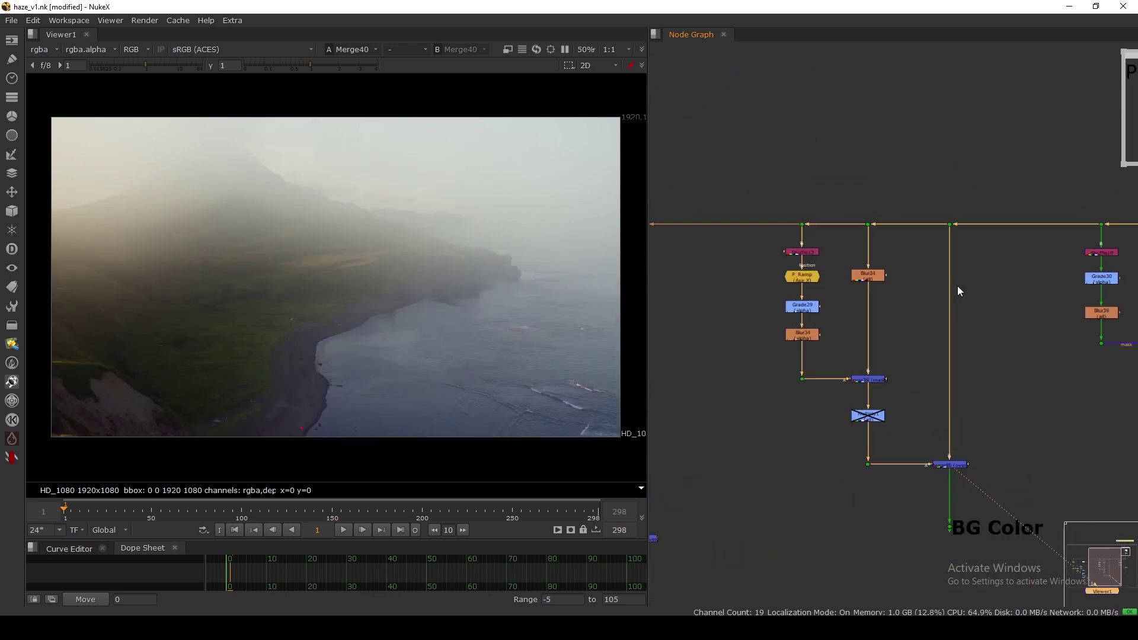
scroll(958, 286, up, 1)
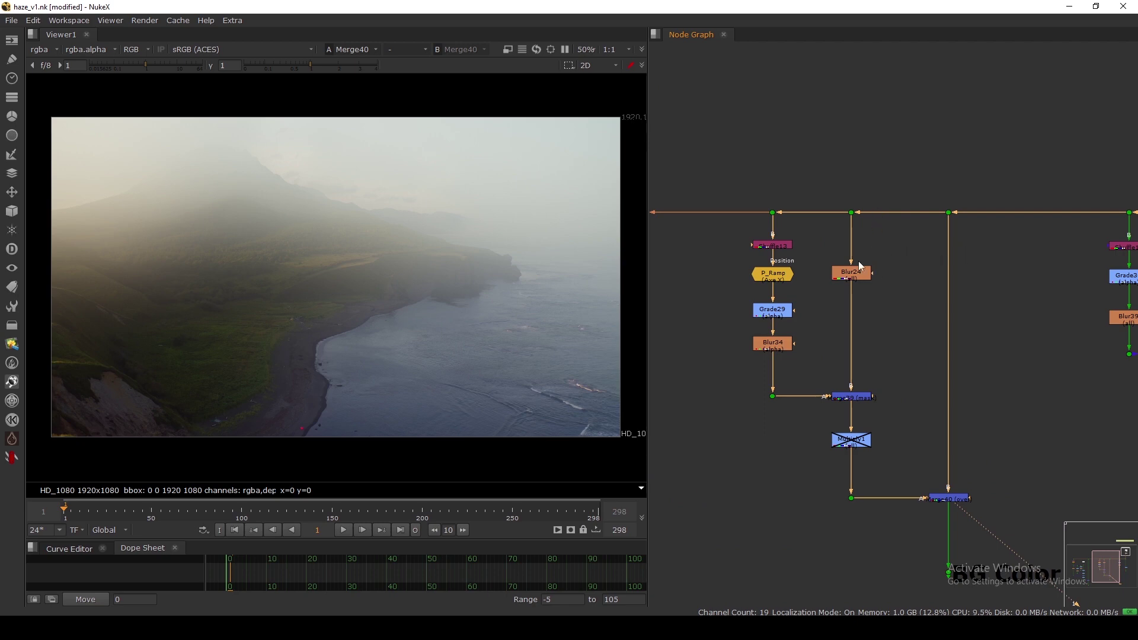
Check the merge operation in Merge40's properties and close them.
drag(854, 263, 854, 272)
drag(721, 379, 798, 412)
middle_drag(849, 450, 813, 282)
double_click(909, 333)
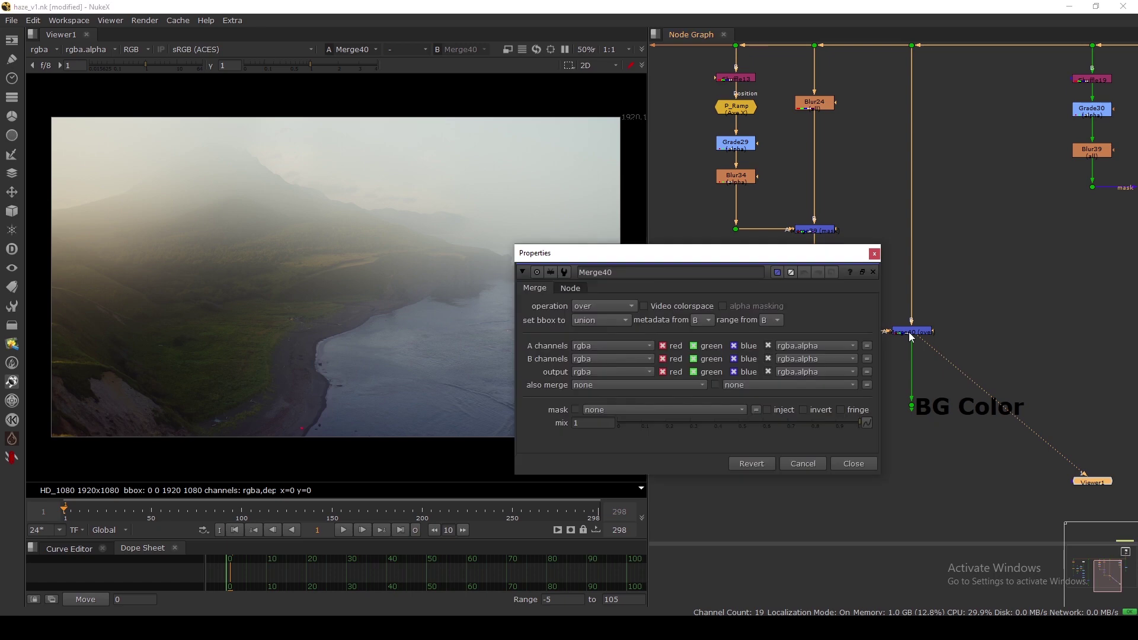
key(Escape)
Toggle Merge40 off and on repeatedly to compare the plate with and without the BG Color haze.
key(d)
key(d)
key(d)
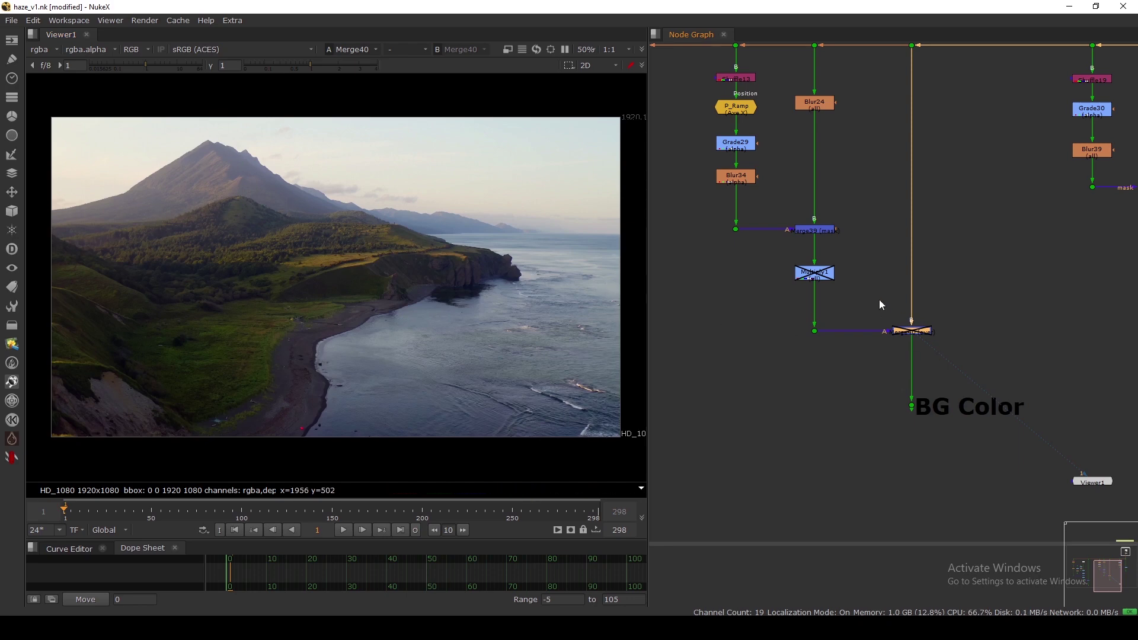
drag(878, 299, 958, 335)
key(d)
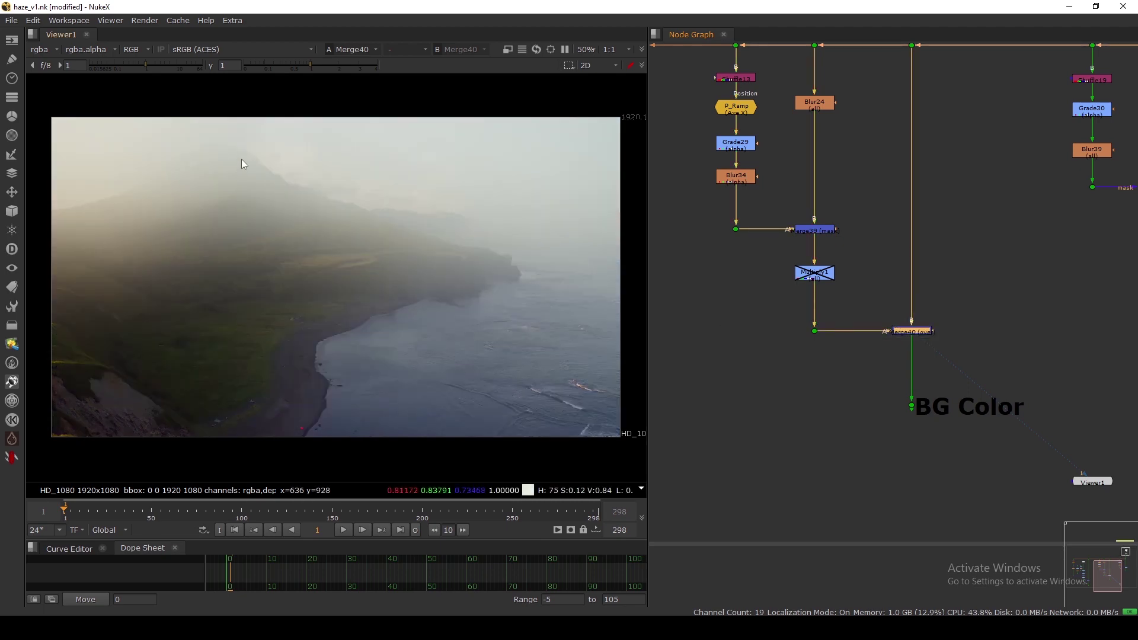
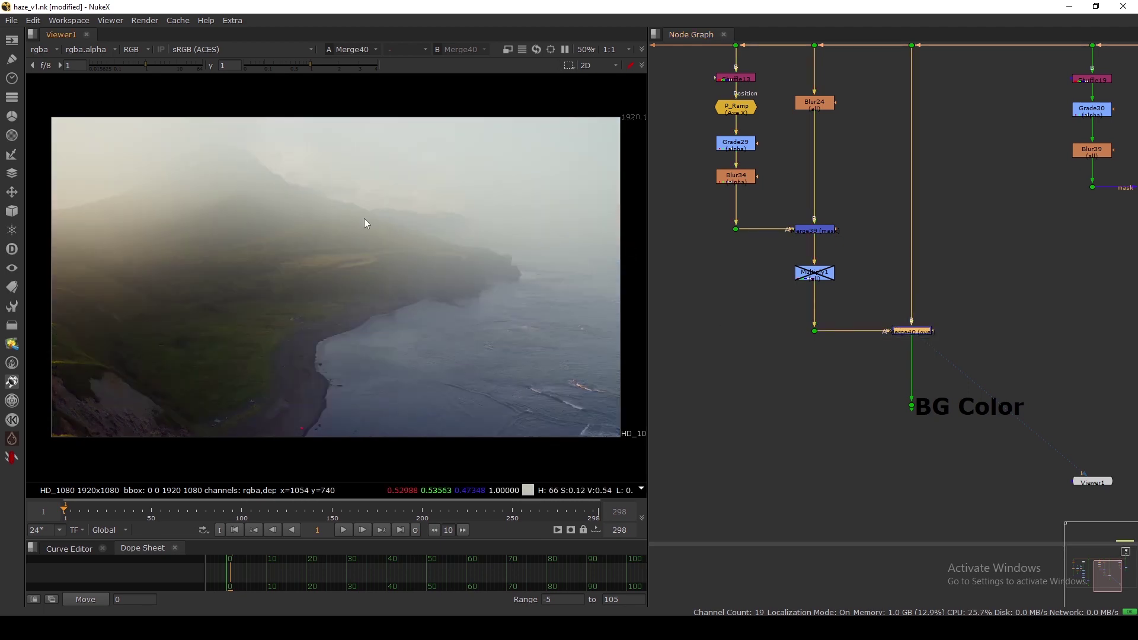
Try a size of 1000 on Blur24, restore the size to 500 and close its properties.
double_click(815, 104)
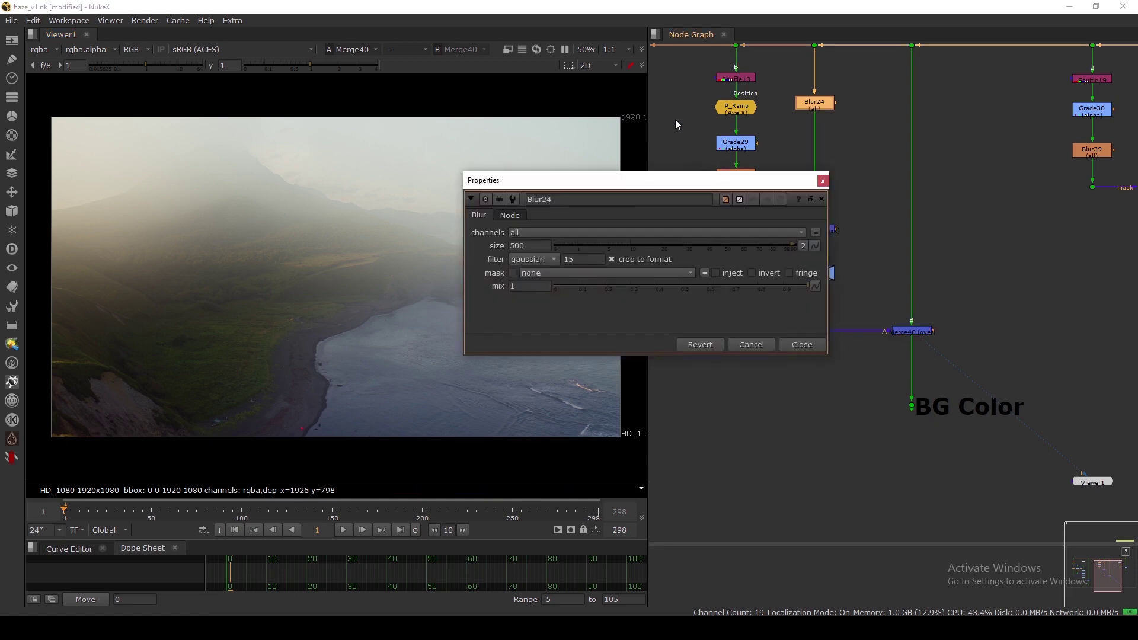
drag(629, 181, 751, 177)
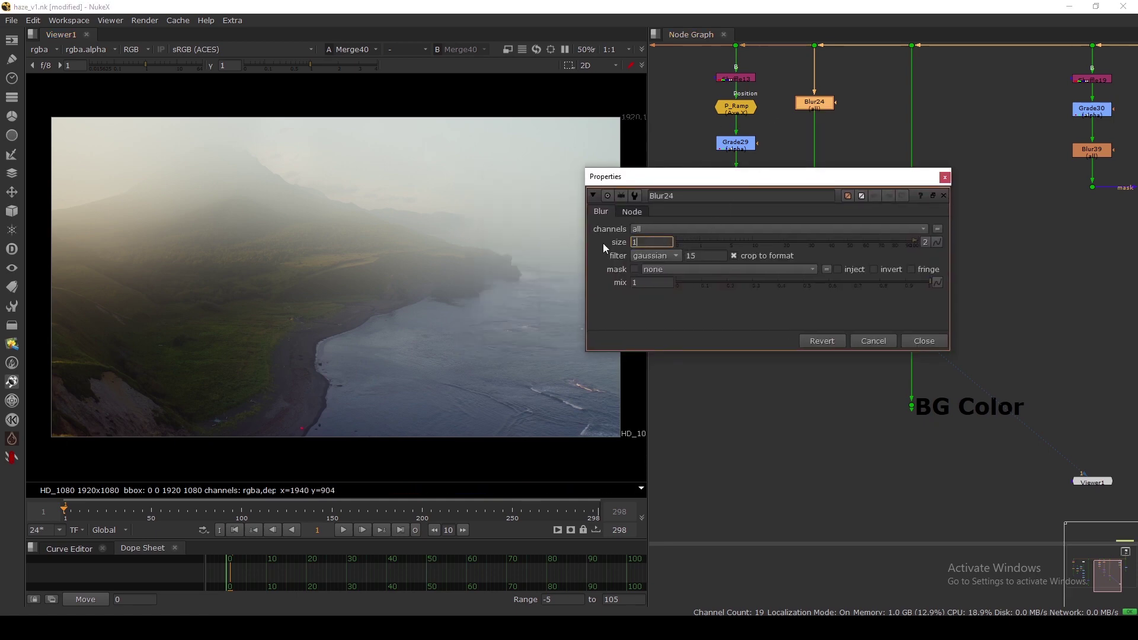
text(000)
key(Return)
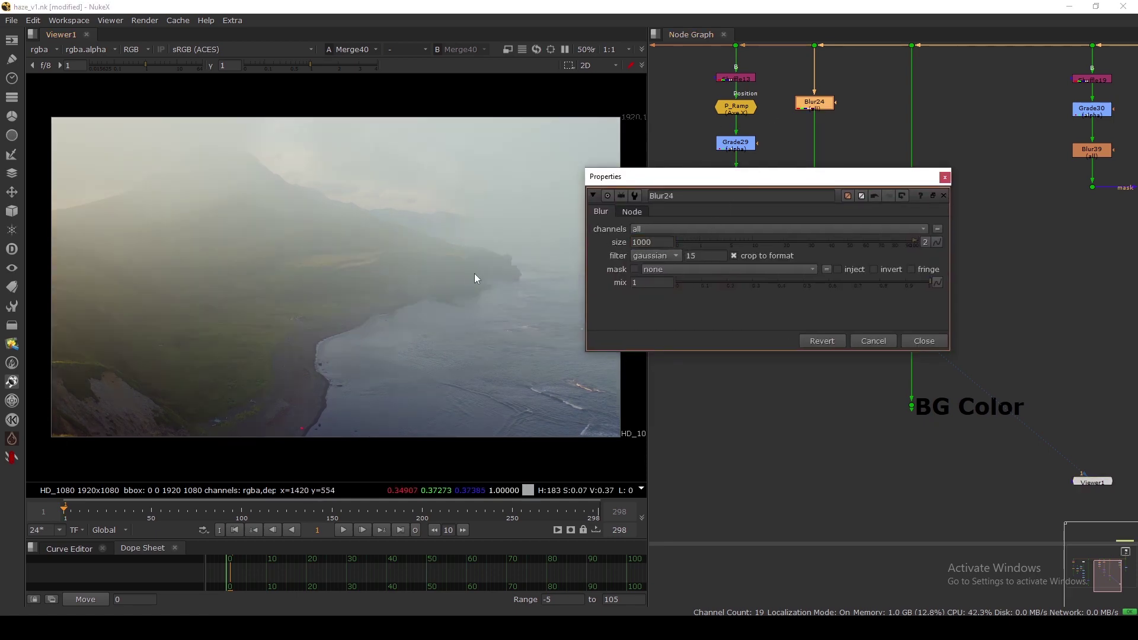
text(500)
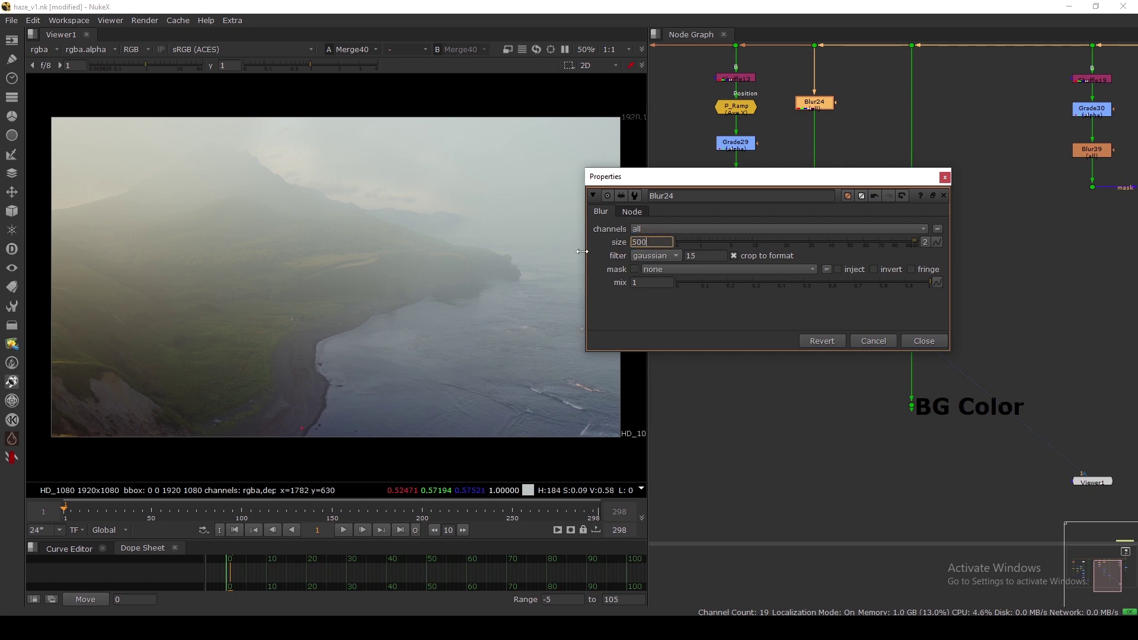
key(Return)
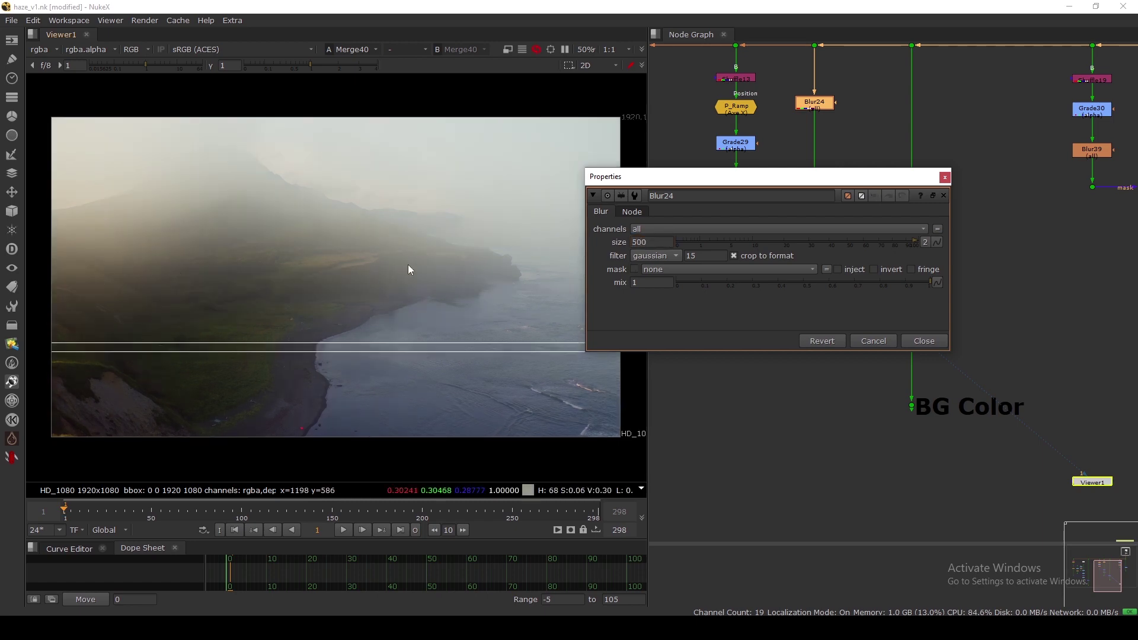
click(920, 339)
Show the BG Color output in the viewer and compare the coastline and horizon with Merge40 off and on.
drag(871, 363, 984, 442)
key(1)
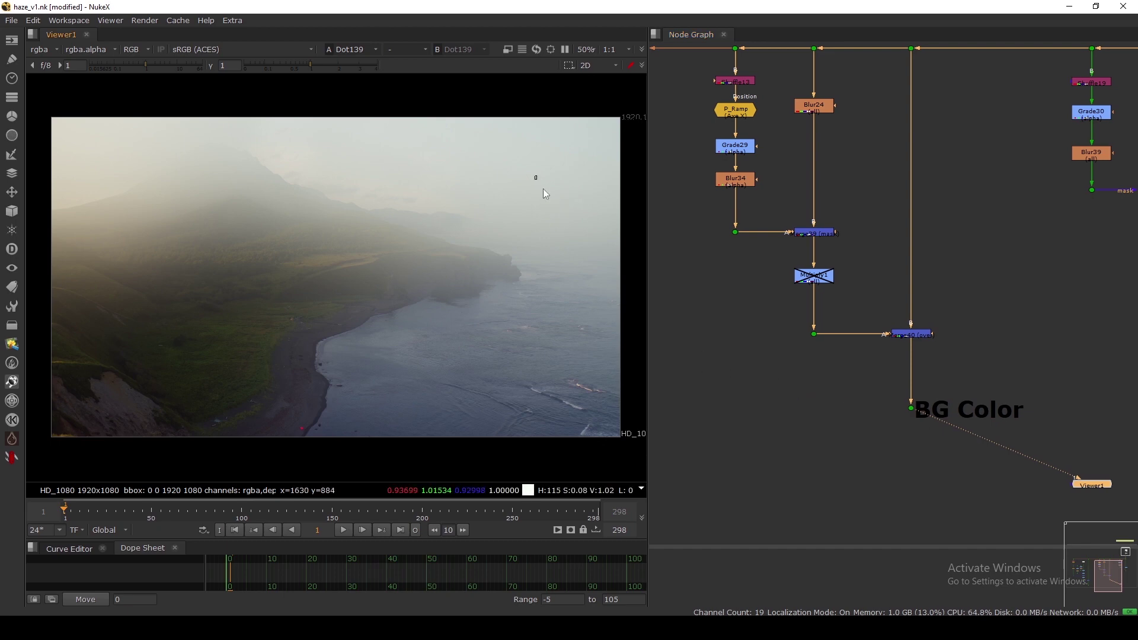
click(911, 335)
key(d)
scroll(603, 257, up, 4)
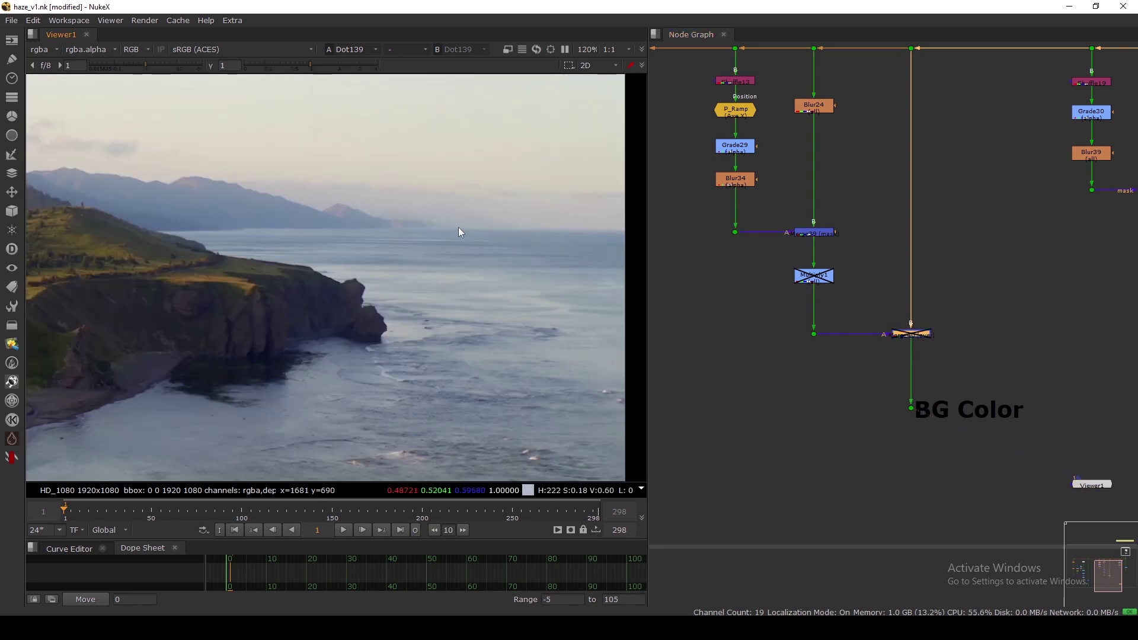
ctrl+drag(442, 219, 620, 264)
drag(865, 303, 963, 344)
key(d)
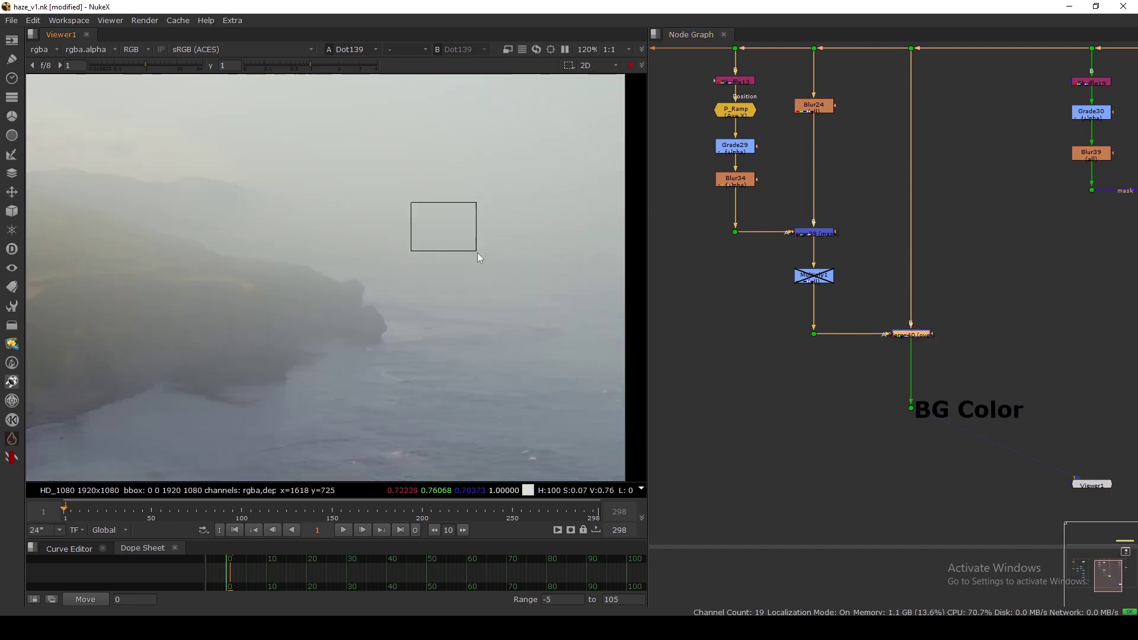
key(f)
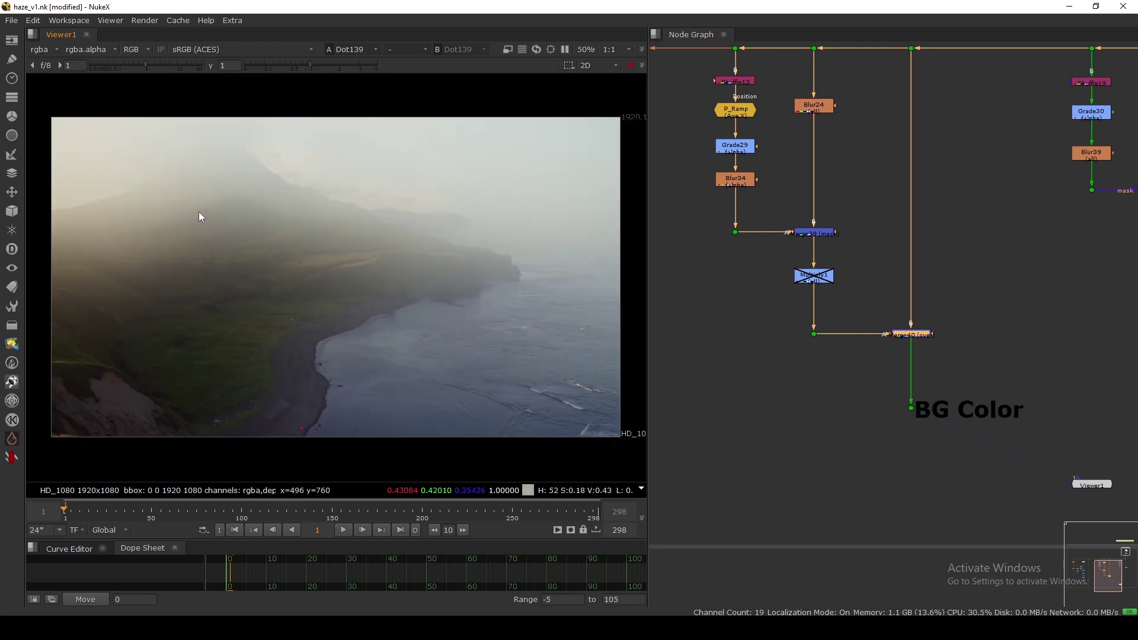
Enable the Multiply1 node below Merge39.
middle_drag(200, 213, 229, 246)
scroll(815, 279, up, 3)
click(815, 278)
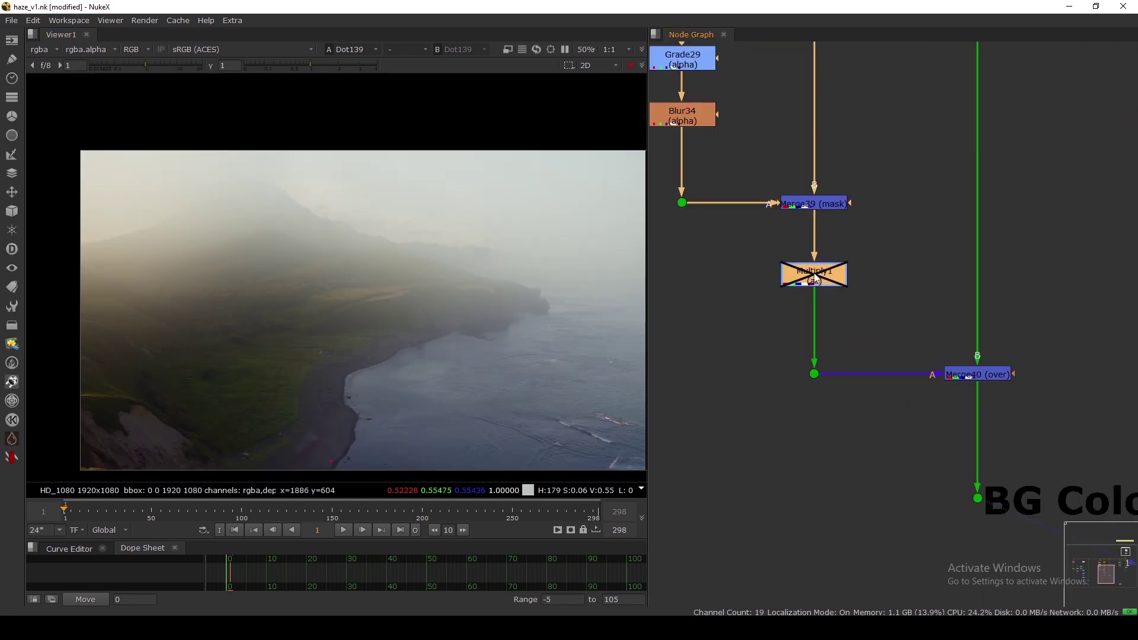
double_click(815, 278)
key(d)
click(794, 243)
click(763, 205)
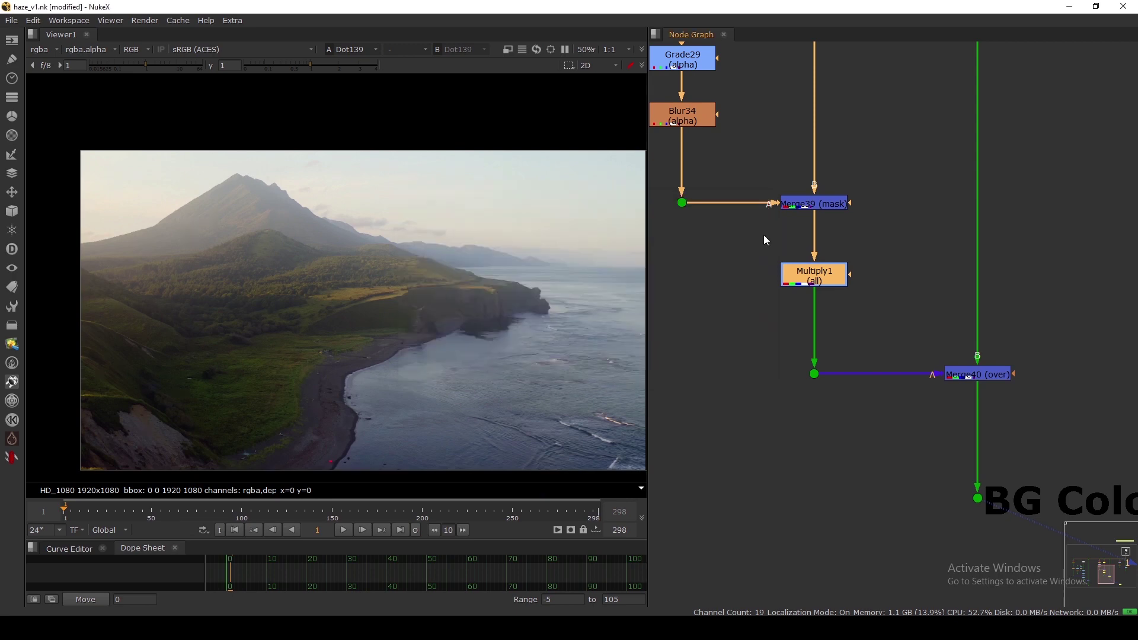
Toggle Multiply1 off and on to compare full-strength haze with the reduced haze.
double_click(813, 280)
click(764, 201)
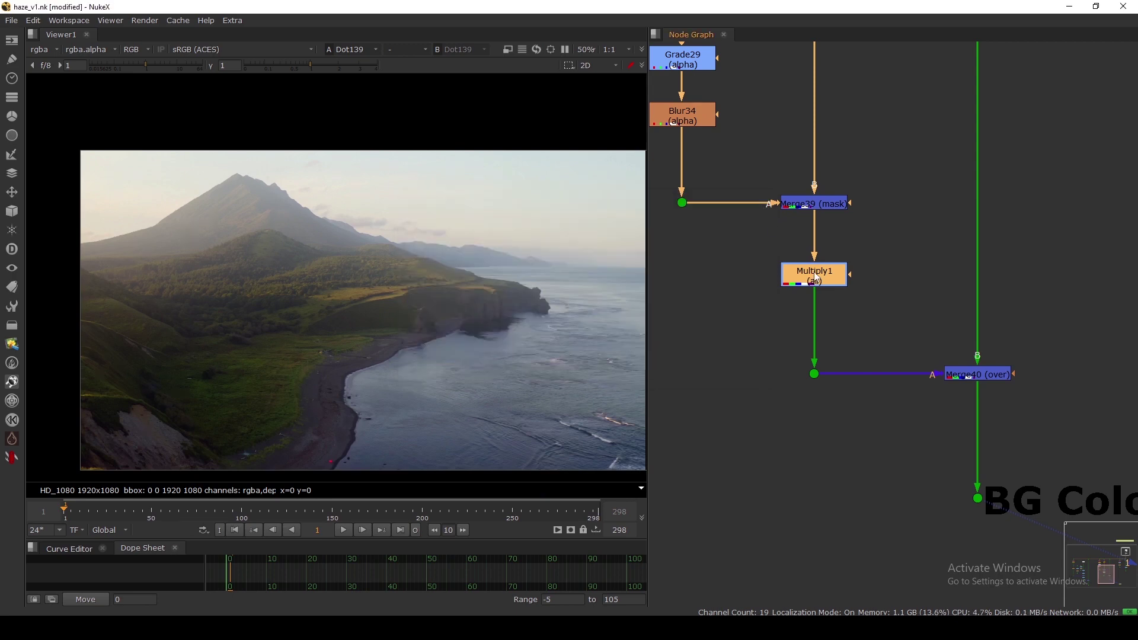
key(d)
key(d)
key(d)
key(d)
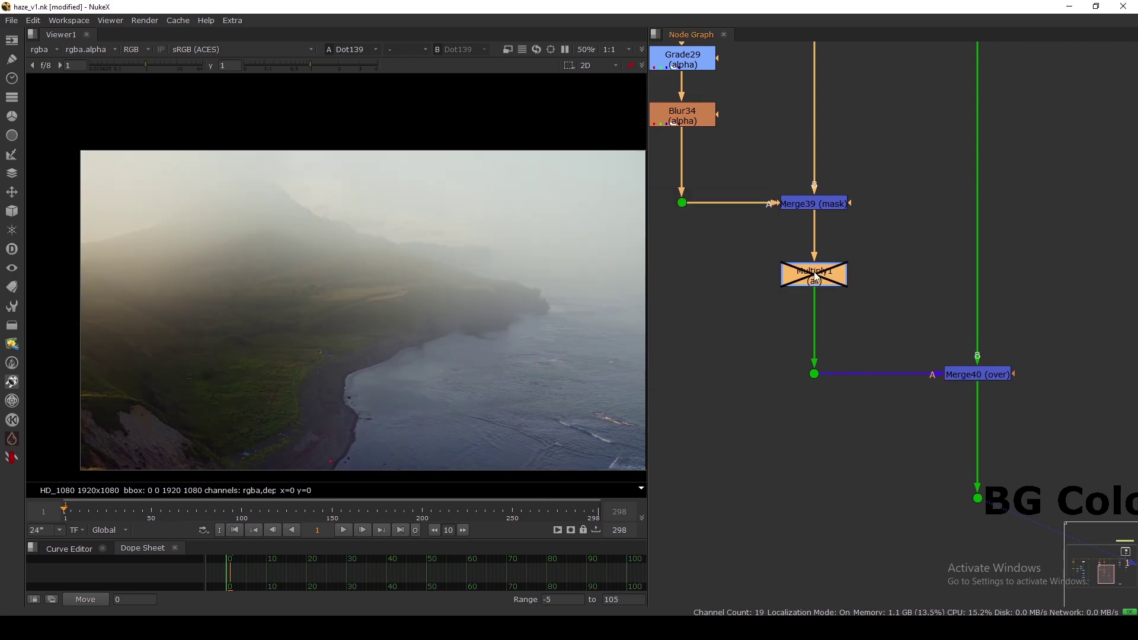
Toggle Merge40 off and on repeatedly to compare the plate with and without the reduced haze.
click(980, 373)
key(d)
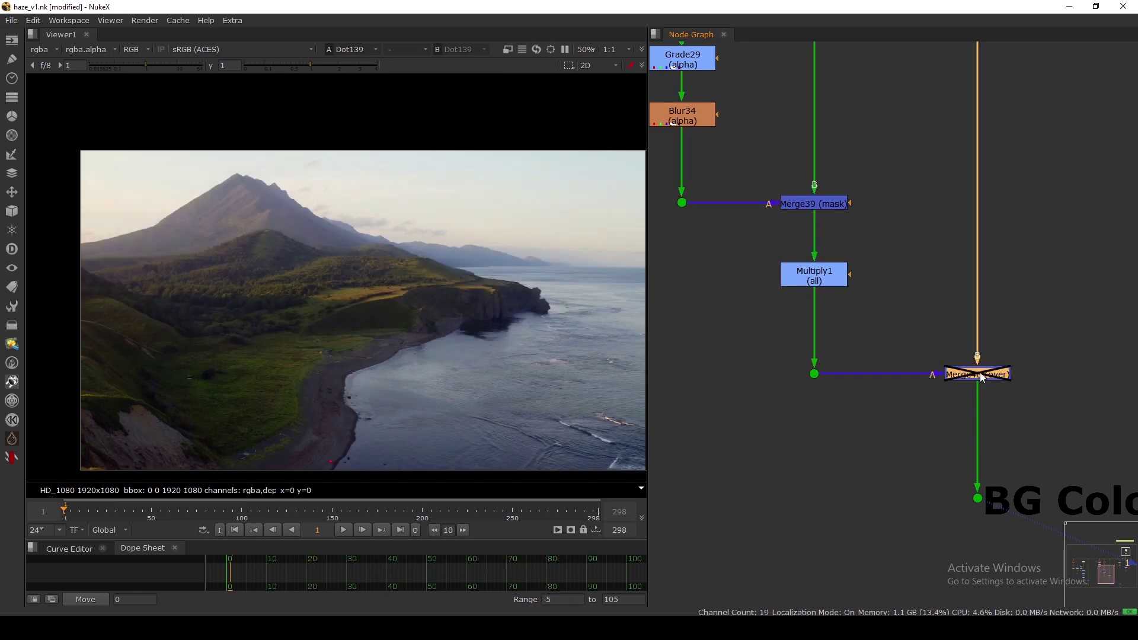
key(d)
key(d)
key(d)
key(d)
key(d)
key(d)
key(d)
key(d)
Add a Saturation node directly above Blur24 in the BG Color branch.
scroll(735, 175, down, 5)
middle_drag(740, 173, 780, 244)
scroll(791, 189, up, 4)
click(824, 135)
key(Tab)
text(satu)
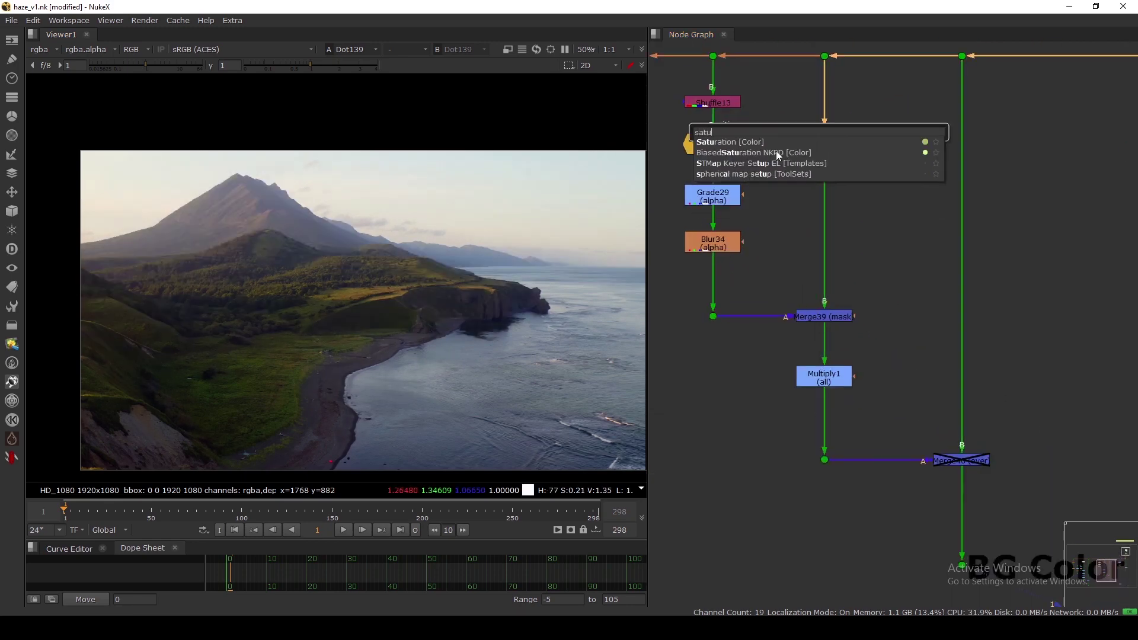
key(Return)
drag(878, 172, 825, 100)
middle_drag(826, 101, 855, 123)
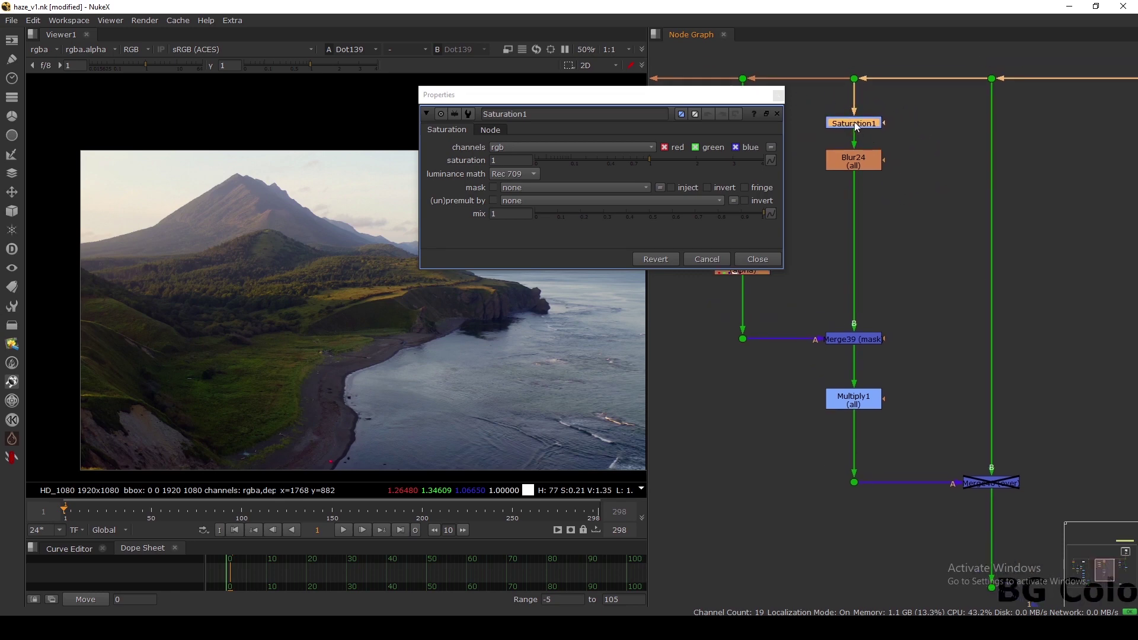
Set the saturation of Saturation1 to 2, close its properties and enable Merge40.
drag(680, 98, 774, 115)
double_click(602, 176)
text(2)
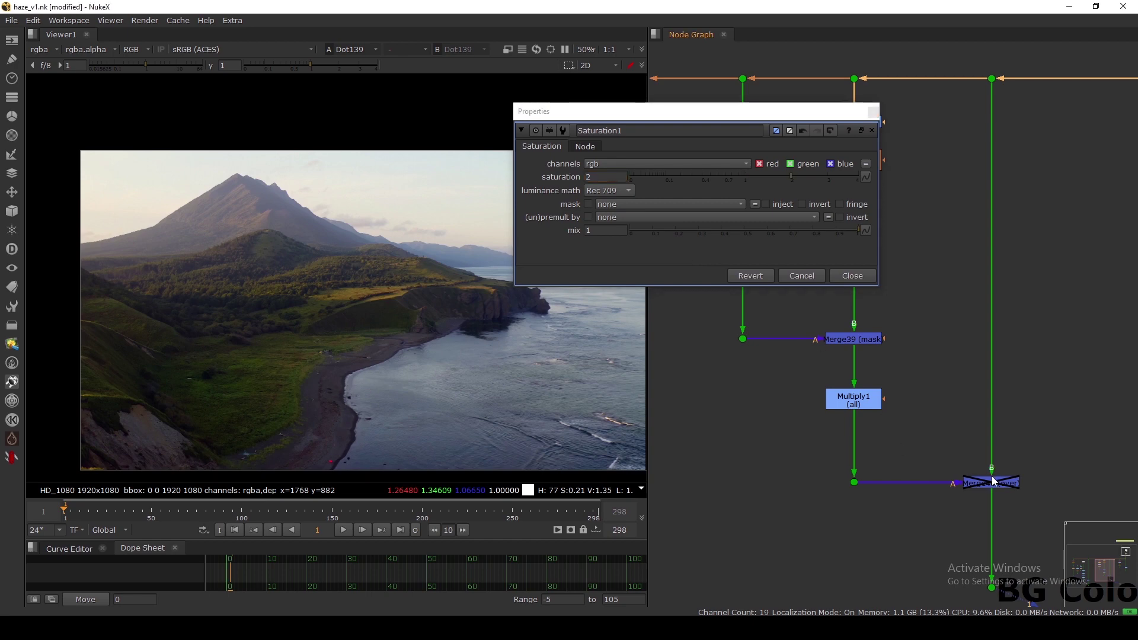
click(993, 481)
key(d)
click(875, 286)
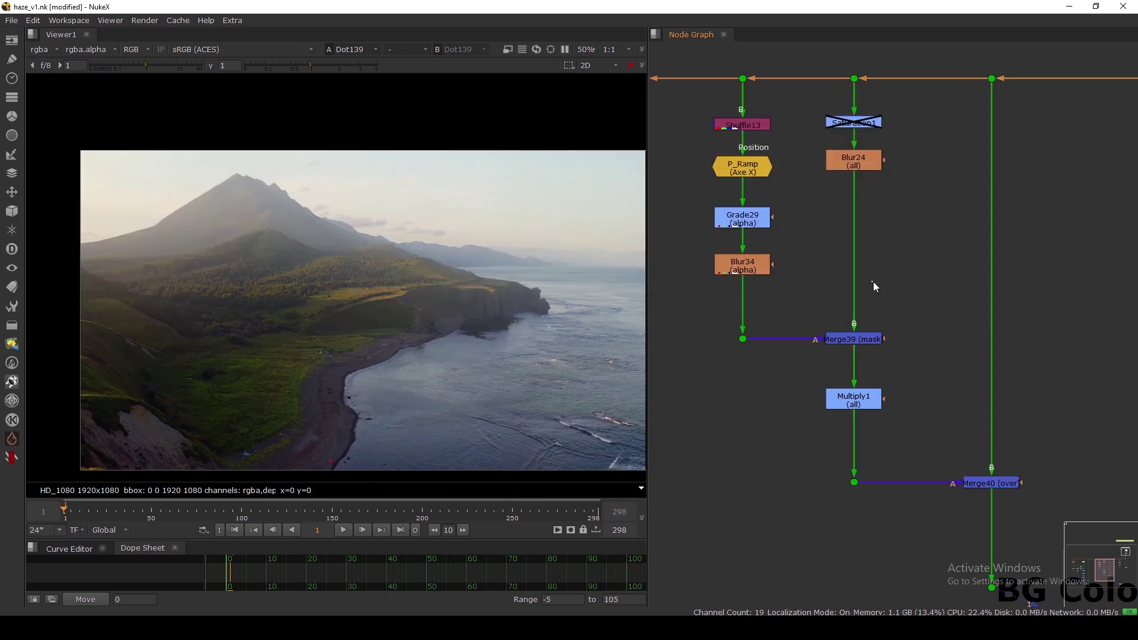
Toggle Saturation1 off and on to compare its effect on the haze around the mountain.
click(853, 126)
key(d)
scroll(175, 237, up, 3)
key(d)
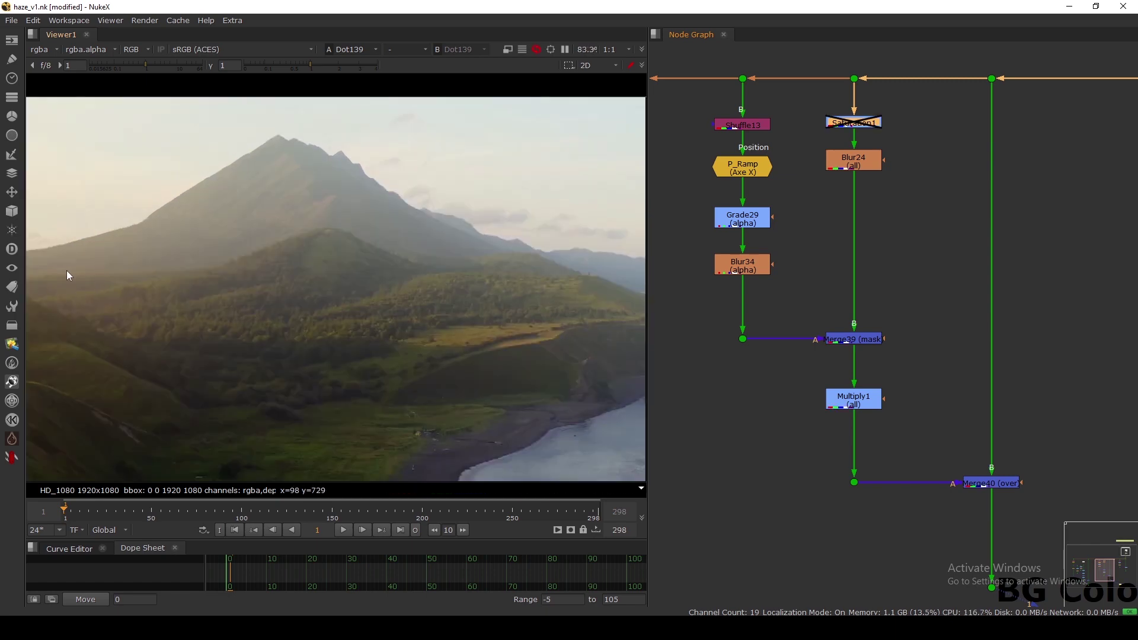
Set the saturation of Saturation1 to 0.5 and close its properties.
double_click(848, 122)
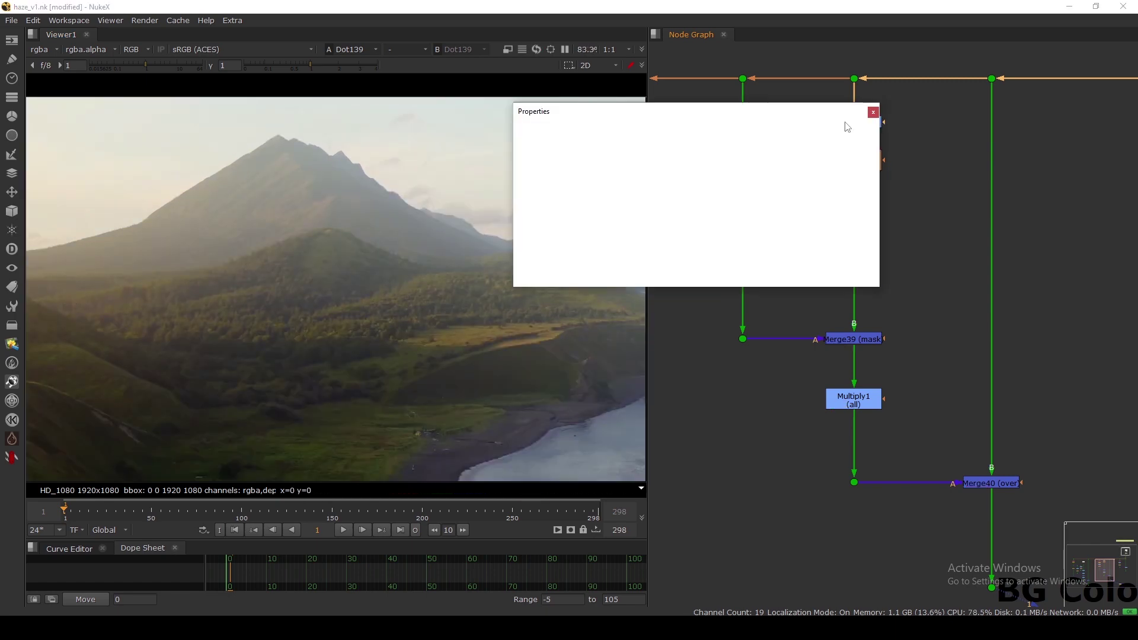
double_click(603, 176)
text(1)
key(Return)
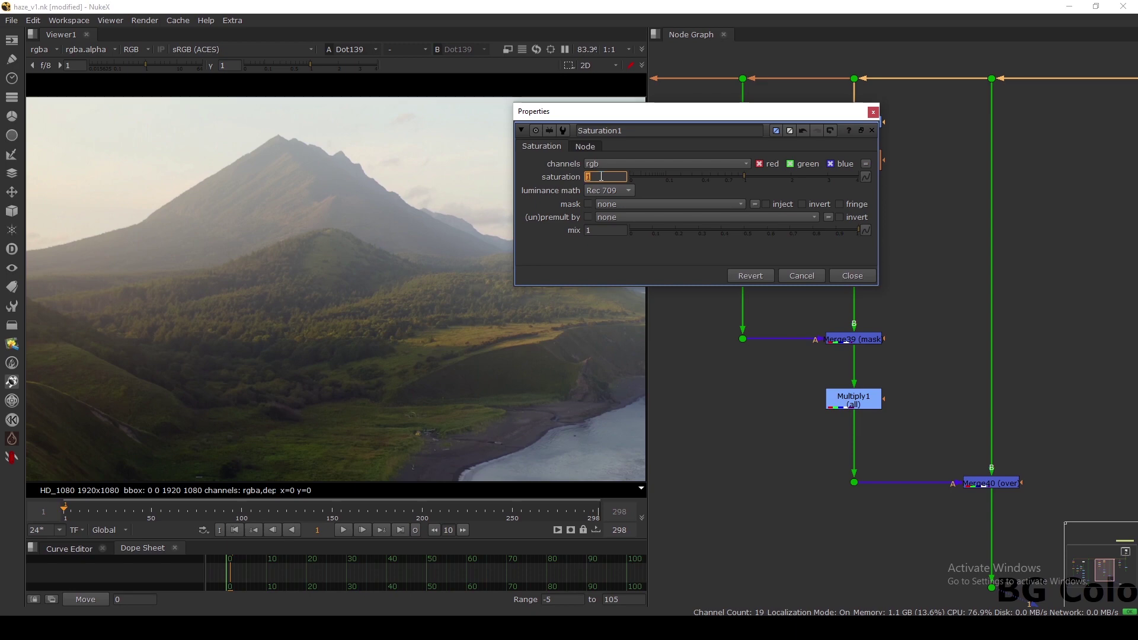
text(.5)
key(Return)
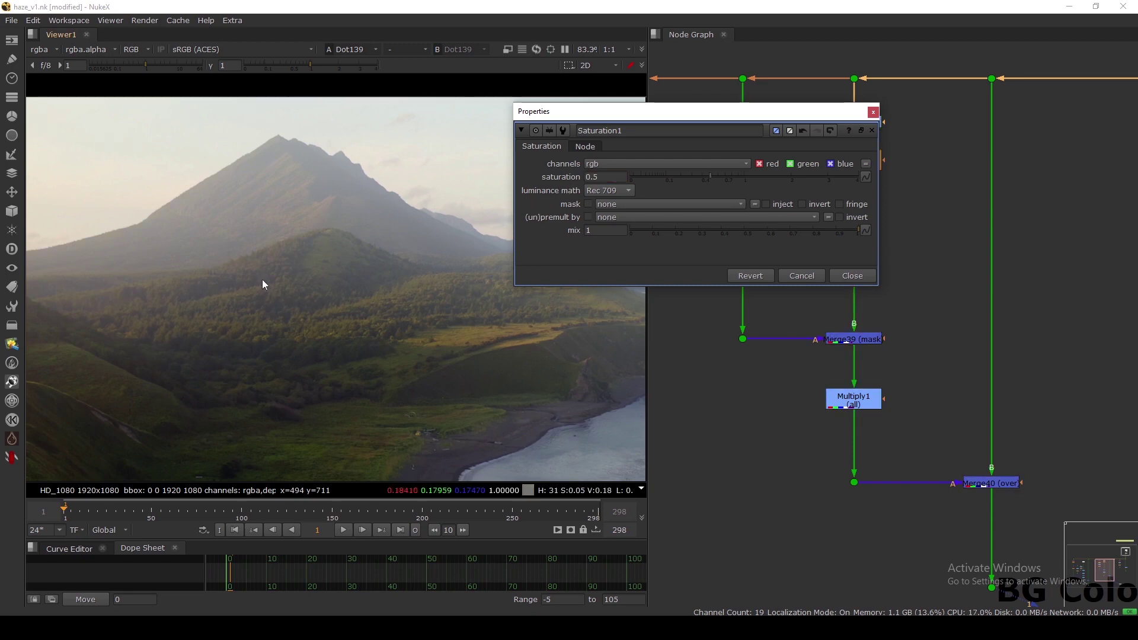
scroll(261, 280, down, 2)
click(853, 277)
Show the haze layer feeding Merge40's A input in the viewer and toggle Saturation1 to compare its color.
scroll(849, 270, down, 3)
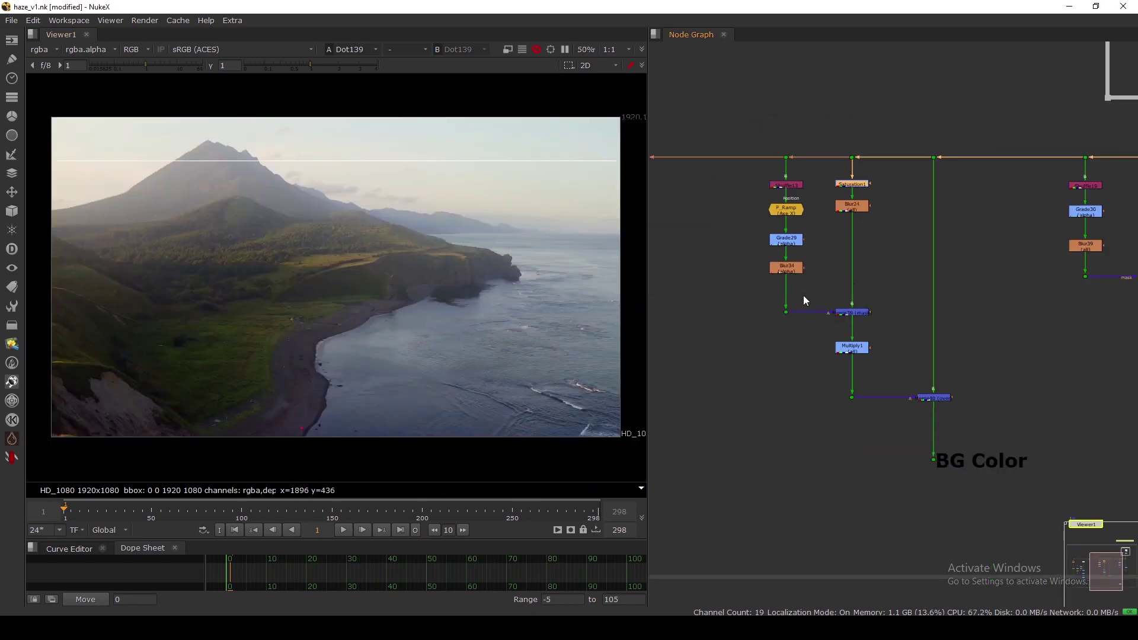
click(852, 397)
key(1)
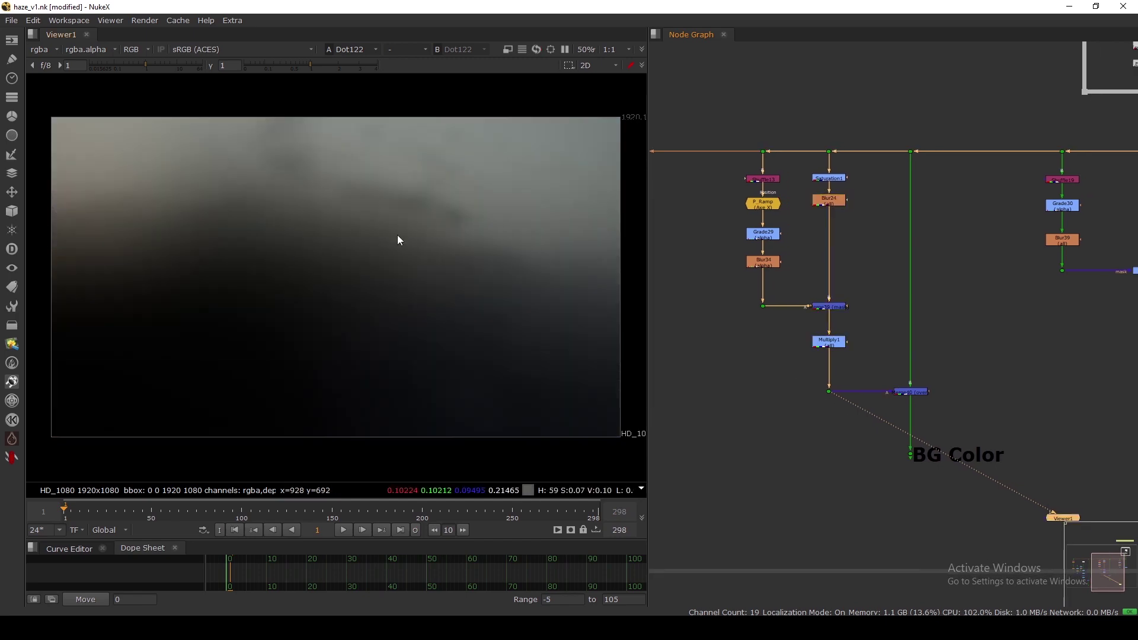
scroll(838, 183, up, 3)
key(d)
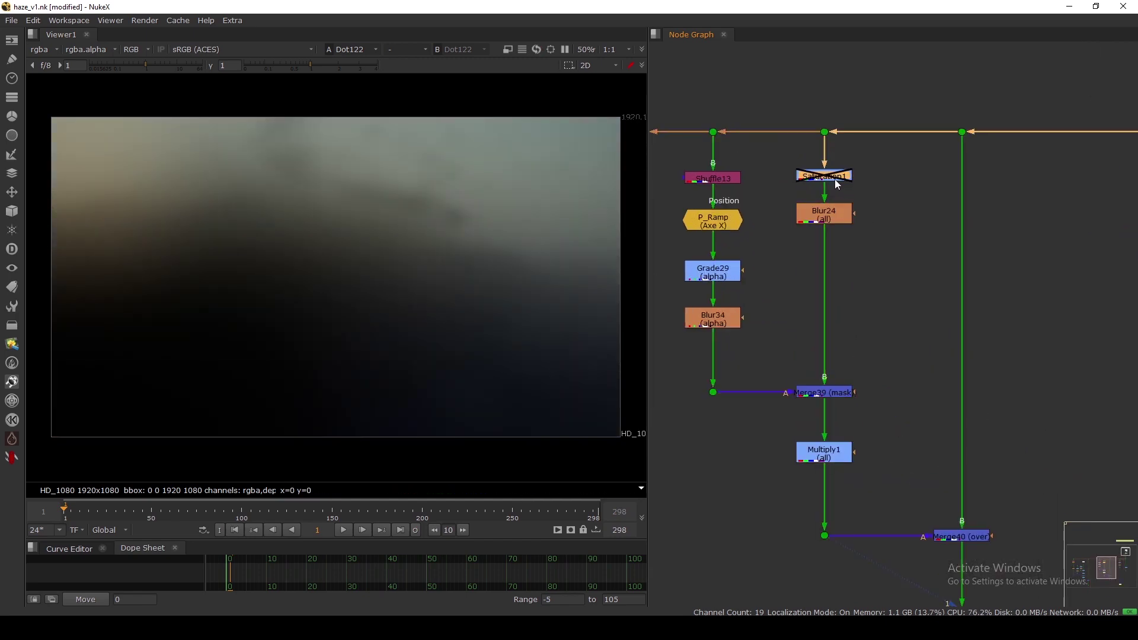
Show the Merge40 result over the plate in the viewer.
click(961, 537)
key(1)
scroll(895, 350, down, 3)
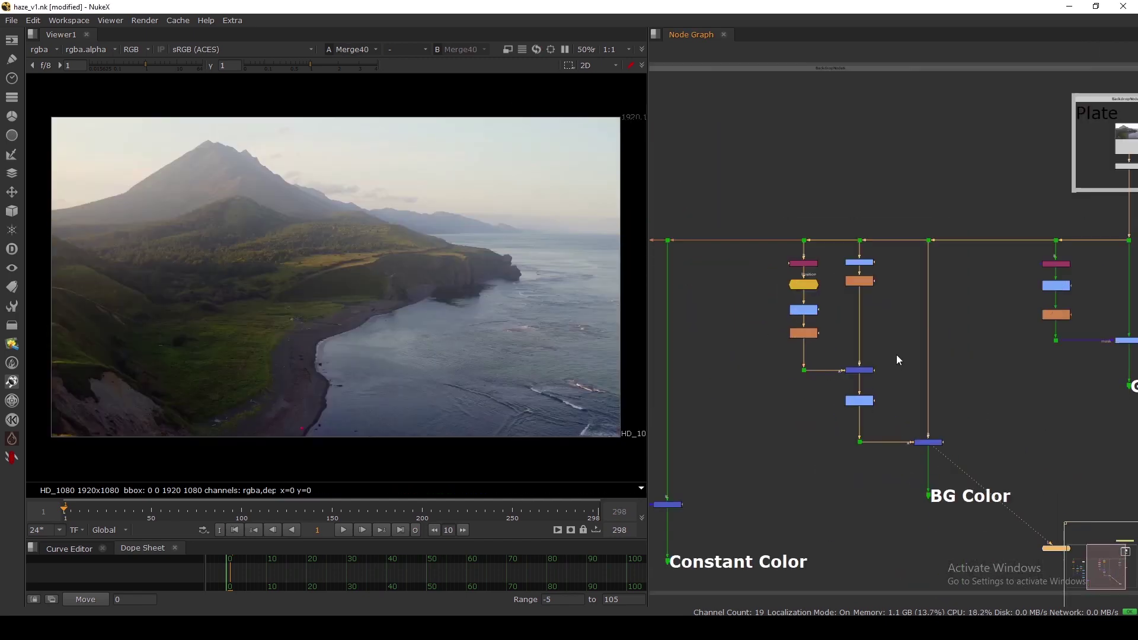
scroll(891, 373, up, 2)
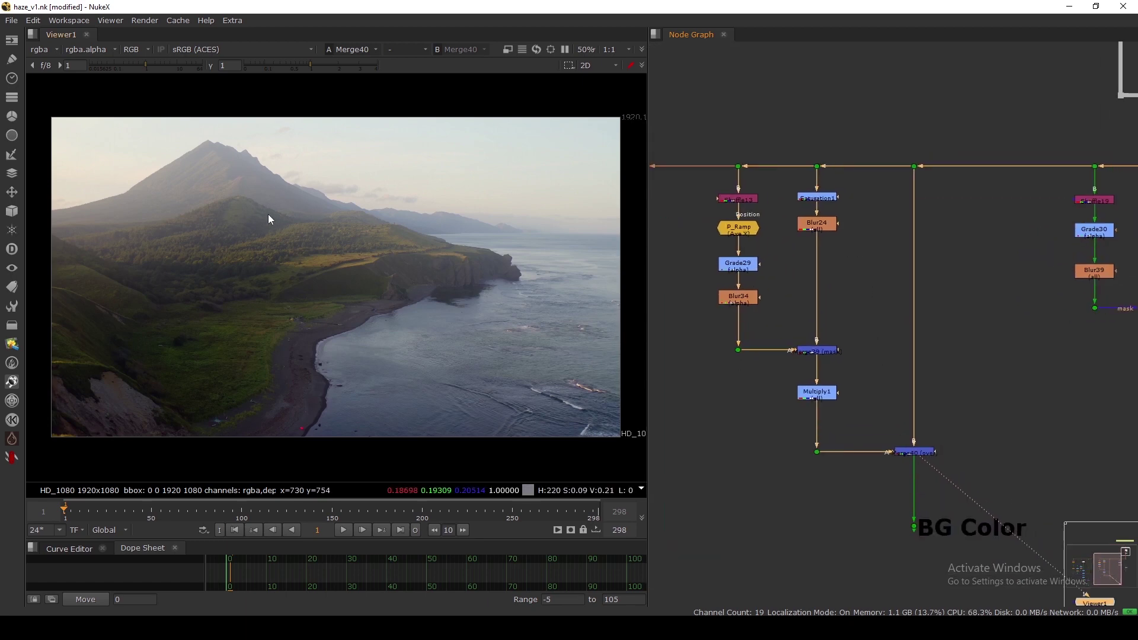
Look over the Constant Color and BG Color branches in the node graph, highlighting the nodes of each.
scroll(876, 237, down, 5)
scroll(806, 276, up, 2)
middle_drag(805, 276, 868, 261)
drag(847, 145, 765, 470)
scroll(921, 264, down, 3)
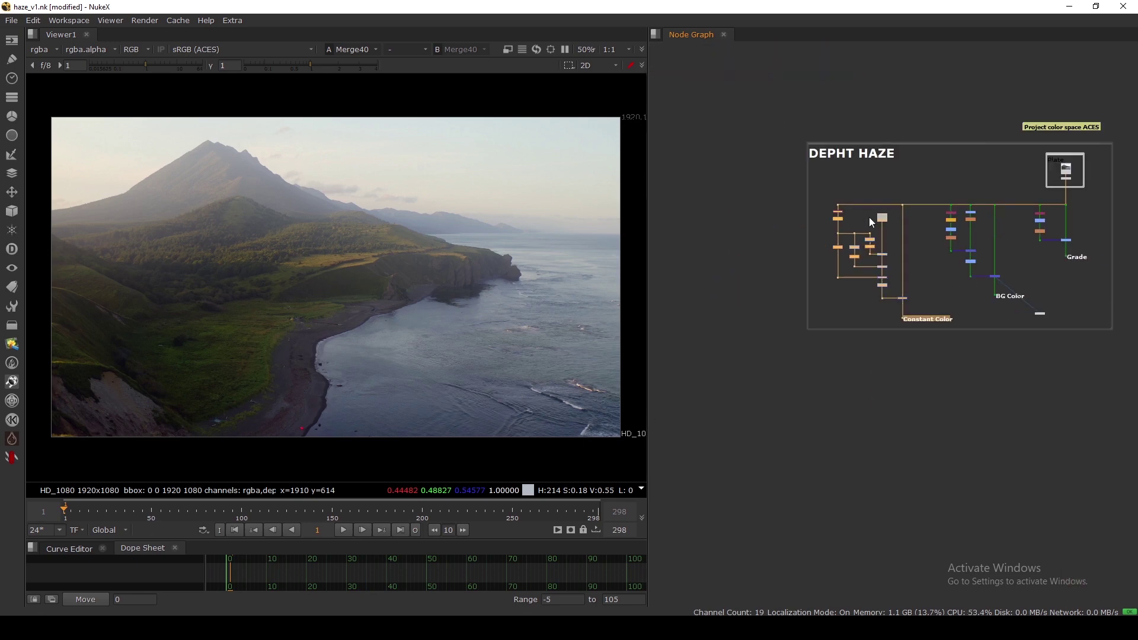
ctrl+drag(810, 189, 1015, 383)
scroll(1027, 296, up, 3)
drag(1129, 278, 756, 323)
scroll(888, 297, up, 5)
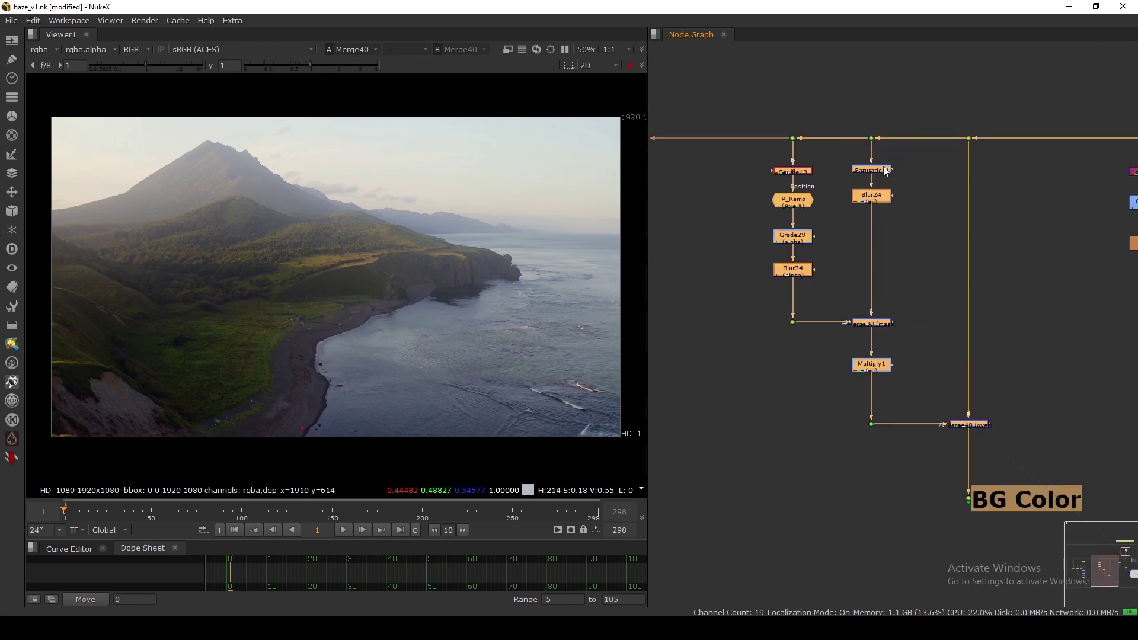
scroll(908, 308, down, 1)
drag(861, 310, 947, 348)
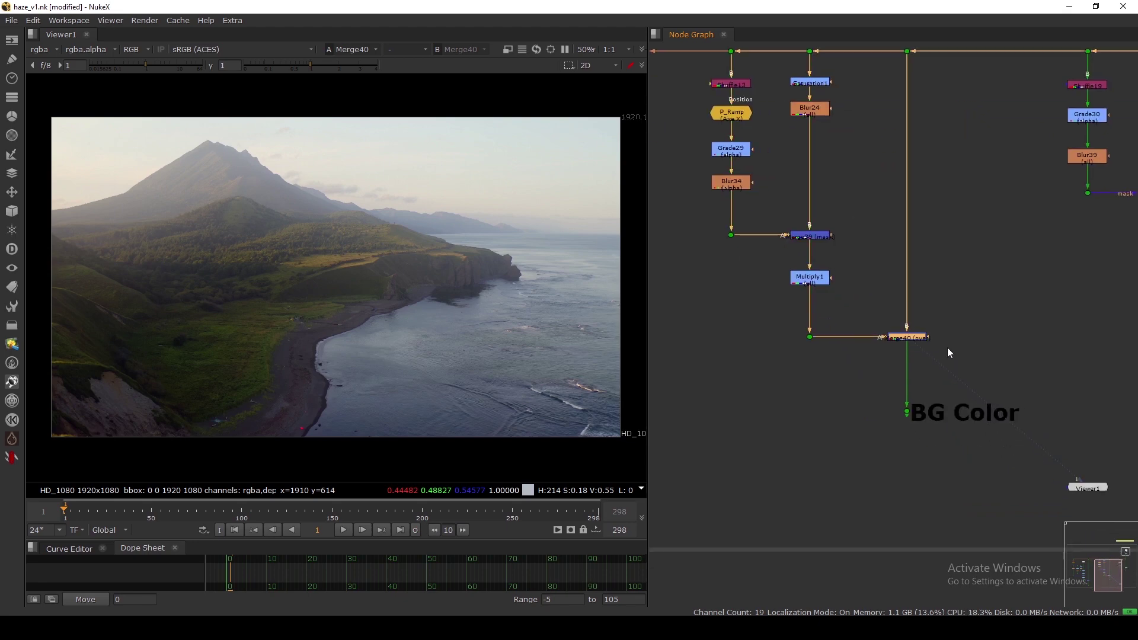
Examine the Grade branch and the mask input of Grade28 against the other haze branches.
scroll(839, 320, down, 3)
scroll(930, 262, up, 3)
scroll(882, 249, up, 2)
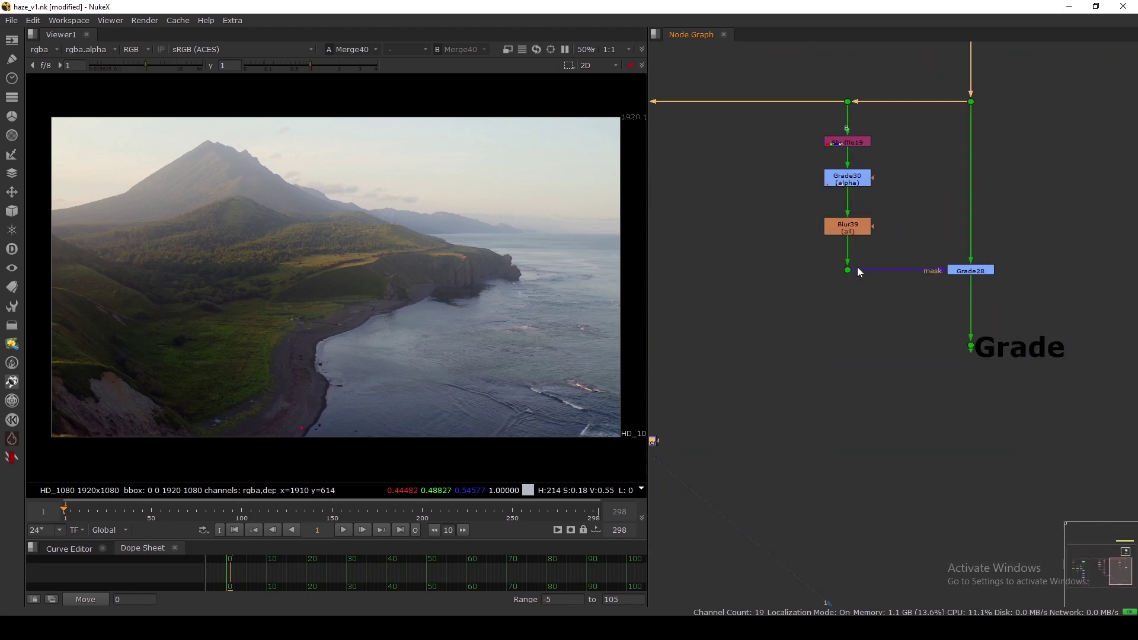
click(976, 272)
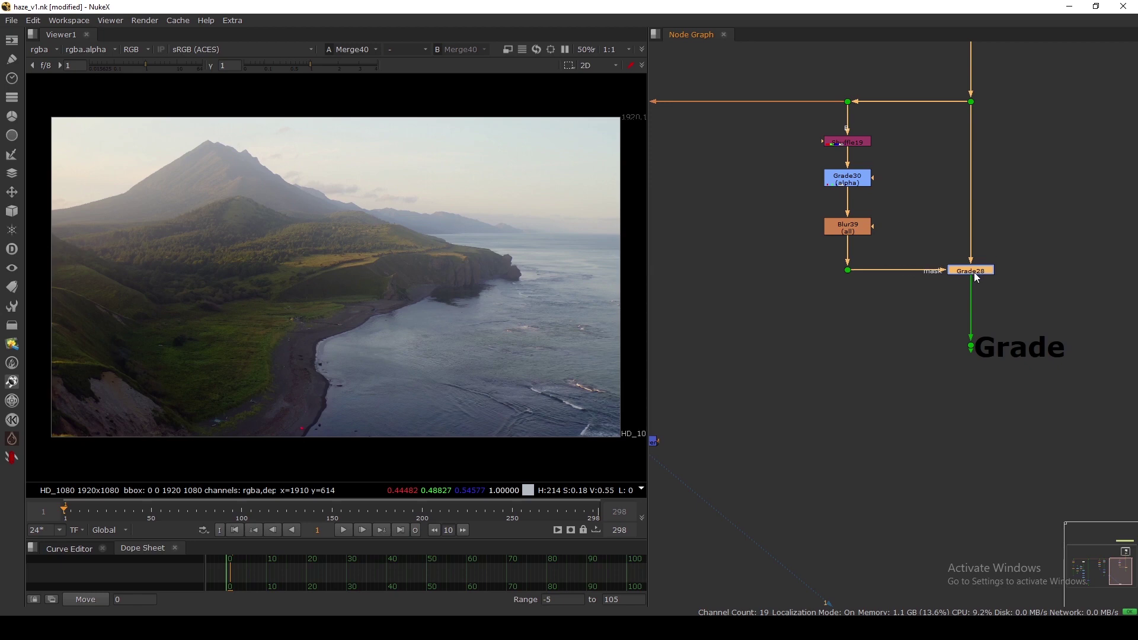
click(933, 230)
scroll(933, 231, down, 5)
middle_drag(733, 320, 902, 268)
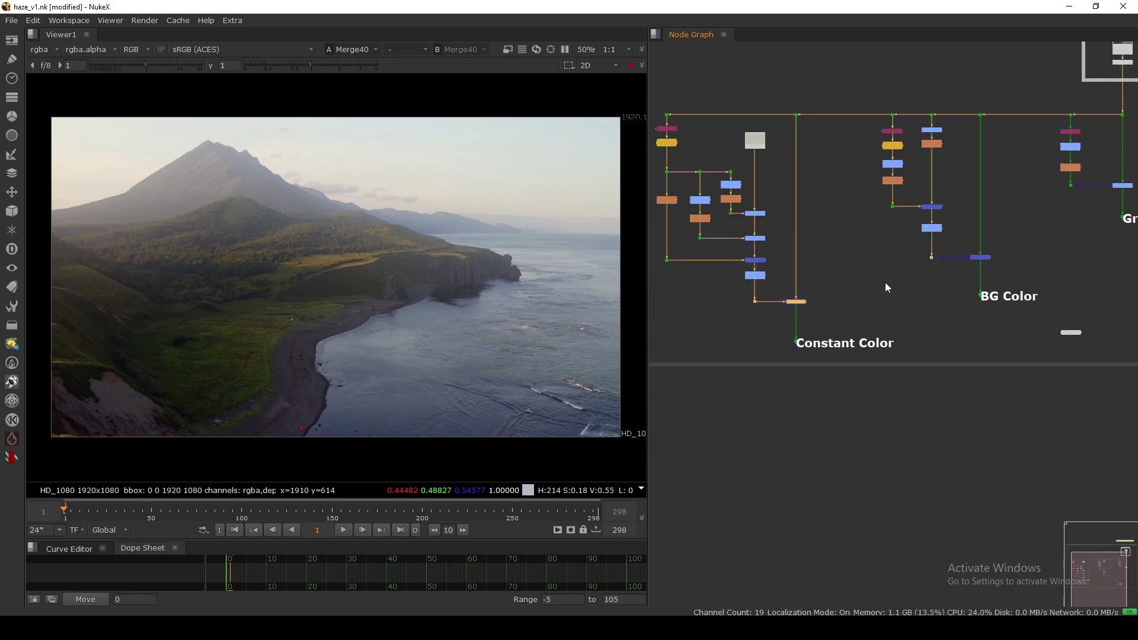
Compare the blurred haze layer below Multiply1 with the Merge40 result in the viewer.
scroll(923, 257, up, 4)
drag(959, 284, 959, 285)
key(1)
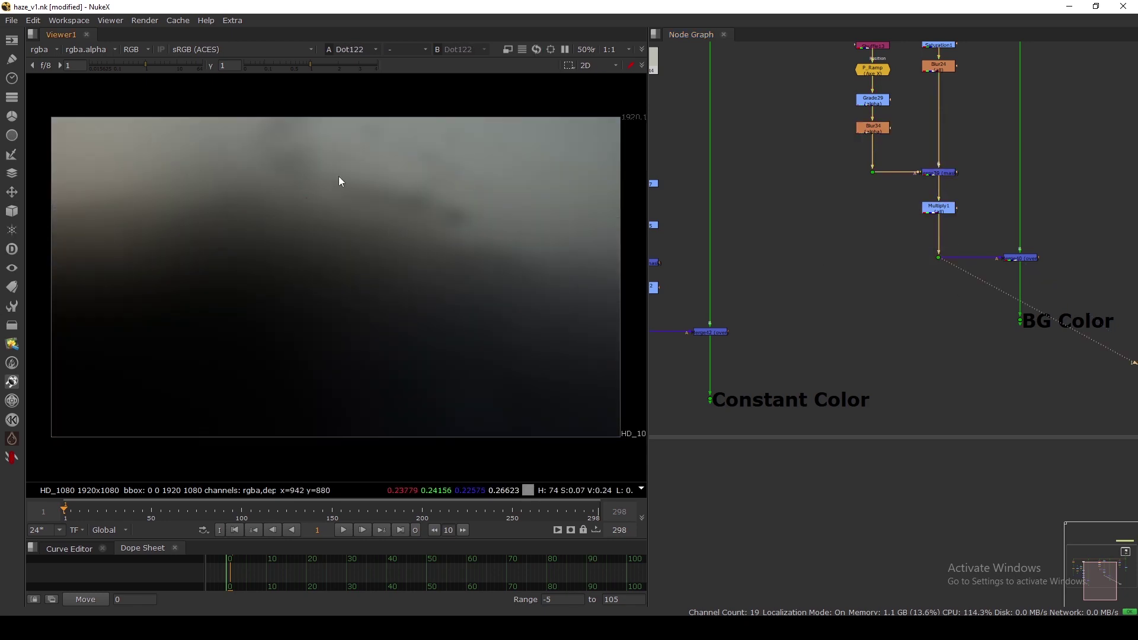
drag(989, 231, 1058, 275)
key(1)
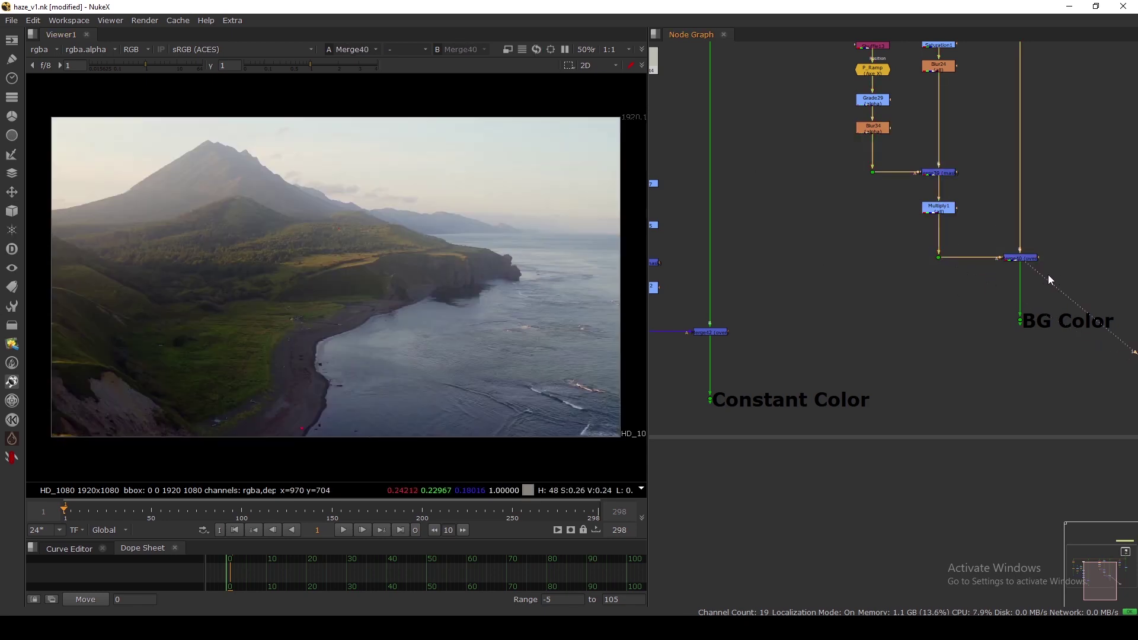
Show the Constant4 node of the Constant Color branch in the viewer.
key(f)
scroll(806, 175, up, 4)
scroll(806, 175, up, 2)
middle_drag(806, 174, 846, 199)
scroll(846, 184, up, 1)
scroll(846, 199, down, 4)
scroll(903, 134, up, 3)
drag(904, 131, 859, 197)
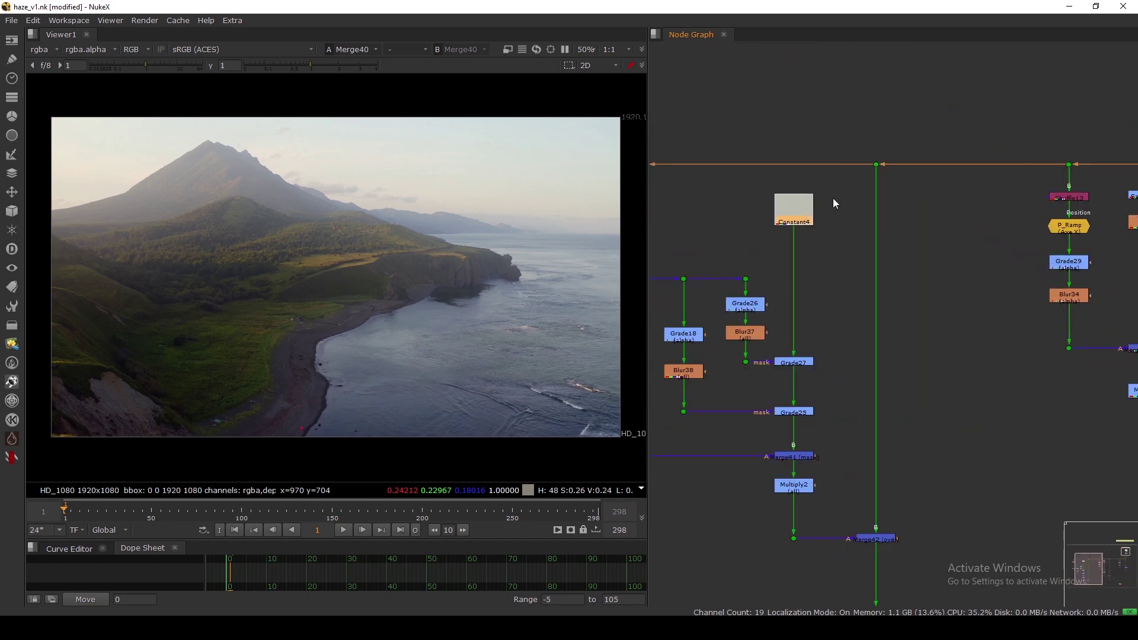
click(809, 212)
key(1)
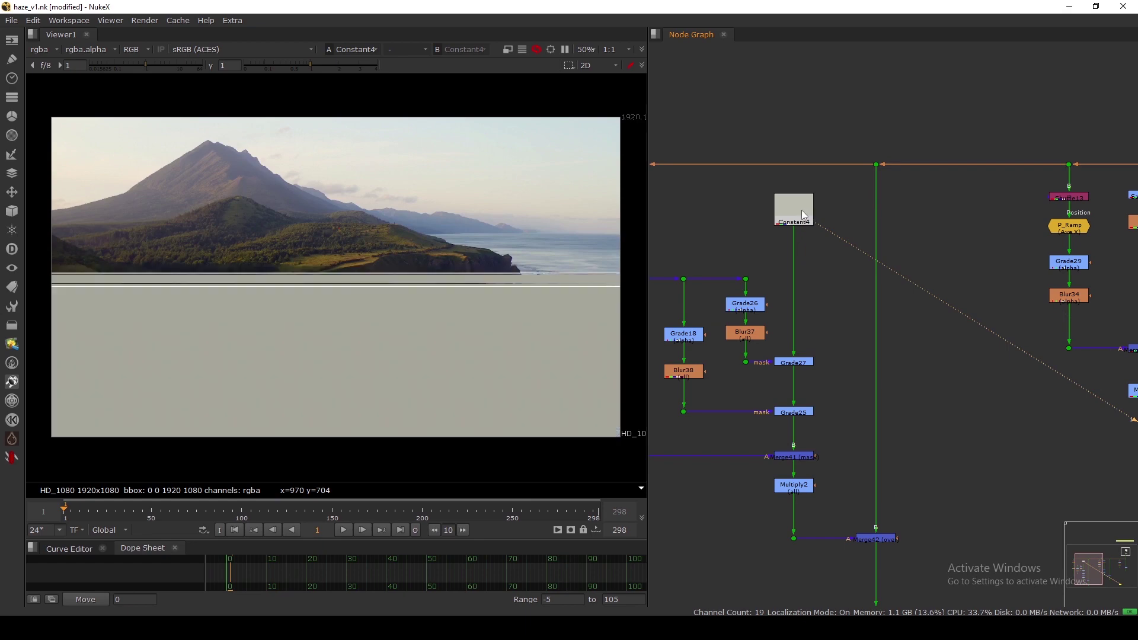
Compare the original plate's sky and foreground with the flat Constant4 color in the viewer.
drag(823, 128, 927, 202)
key(1)
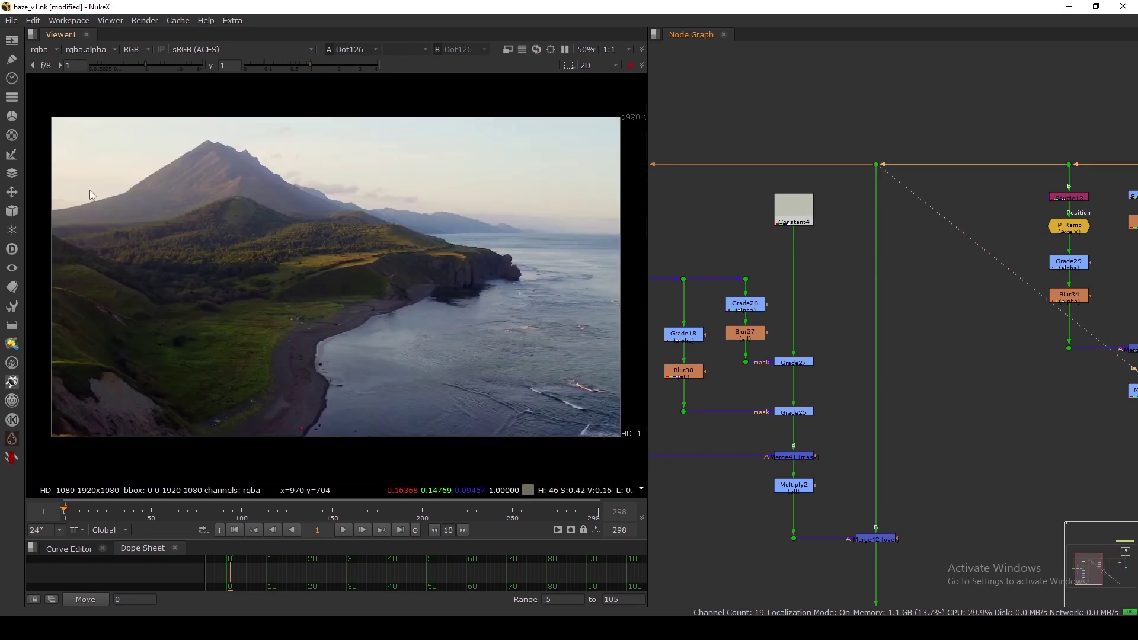
drag(239, 239, 543, 368)
drag(573, 147, 66, 204)
click(789, 211)
key(1)
middle_drag(760, 214, 773, 212)
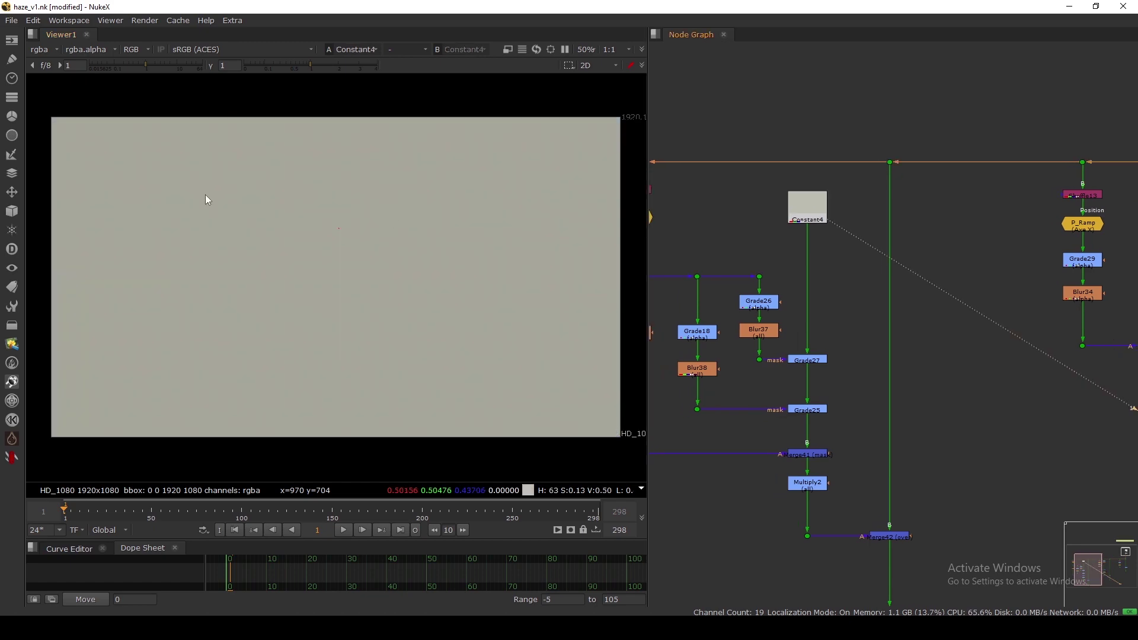
Show the P_Ramp1 position ramp of the Constant Color branch in the viewer.
scroll(782, 206, down, 3)
scroll(784, 213, up, 5)
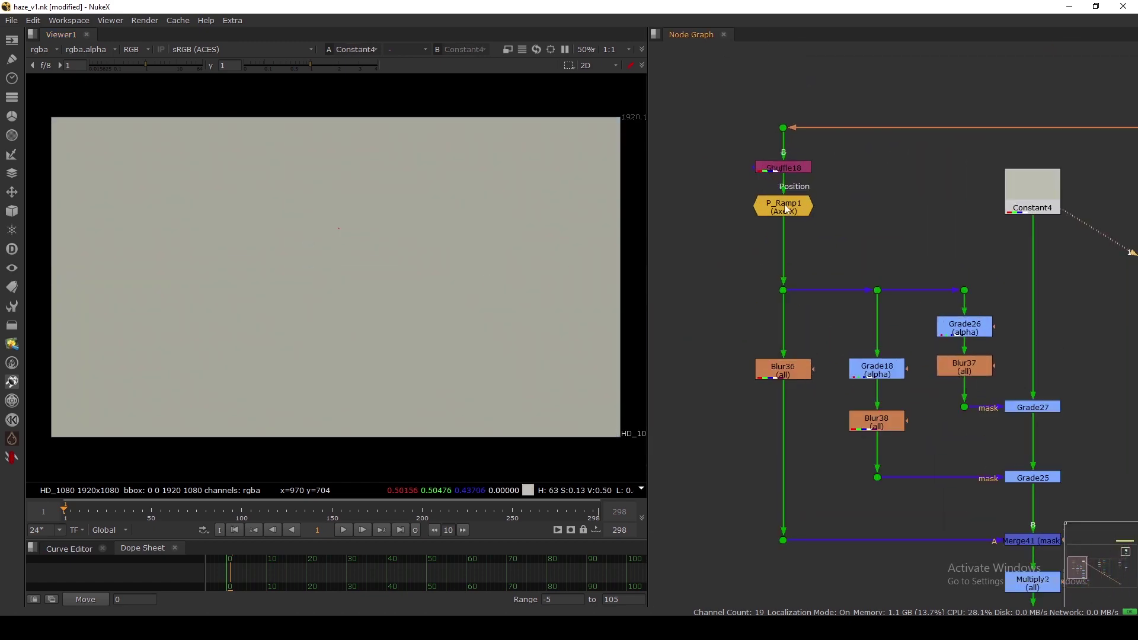
key(1)
key(a)
key(a)
middle_drag(285, 160, 463, 195)
scroll(462, 195, down, 1)
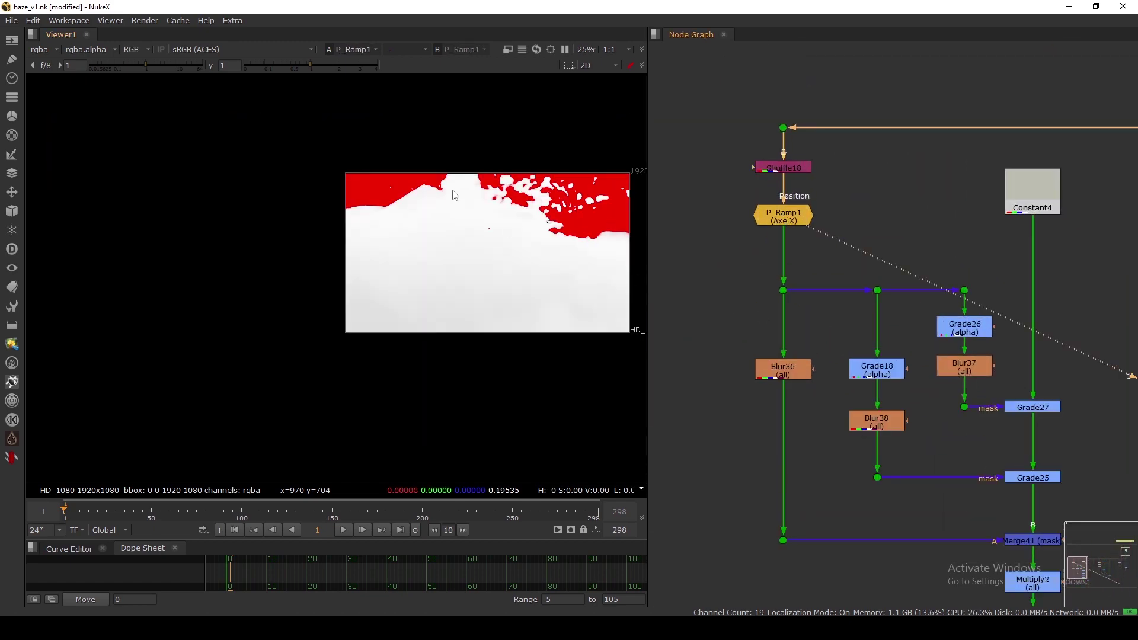
scroll(639, 229, up, 2)
scroll(865, 261, down, 4)
Disable the two masked Grade nodes, Grade27 and Grade25, below Constant4.
drag(947, 283, 887, 356)
key(d)
scroll(887, 356, down, 3)
scroll(866, 325, up, 5)
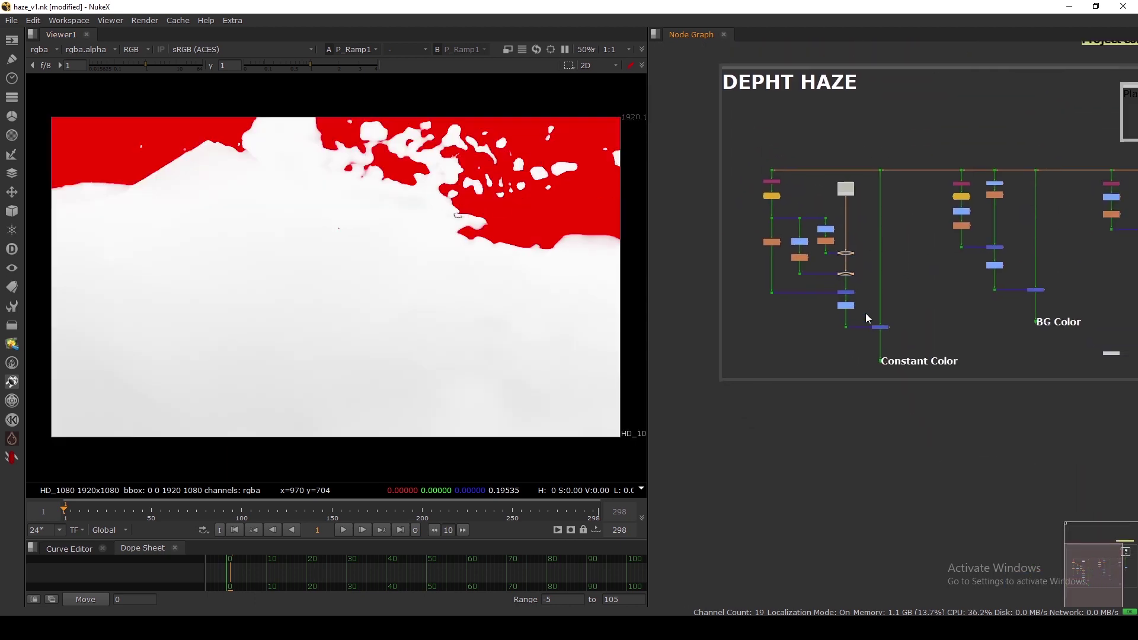
Examine P_Ramp1's alpha matte and compare the Constant4 source with the plate-derived source of the BG Color branch.
click(920, 408)
key(a)
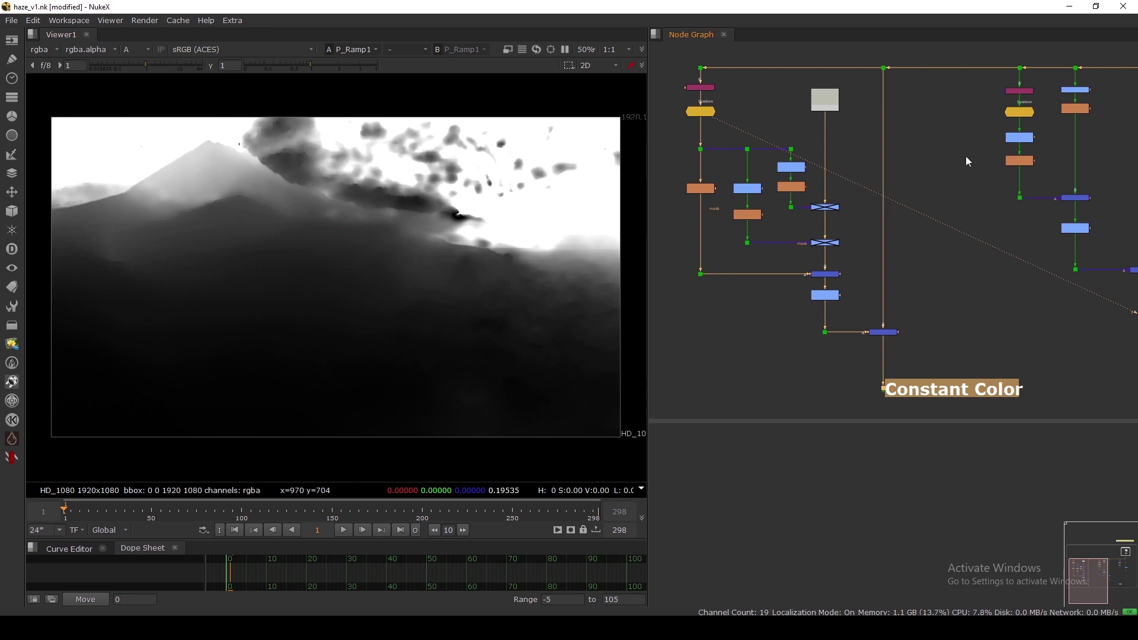
middle_drag(1074, 95, 1037, 124)
scroll(1047, 115, up, 4)
drag(1080, 102, 1017, 182)
scroll(832, 235, down, 4)
middle_drag(832, 235, 1012, 214)
scroll(841, 196, up, 3)
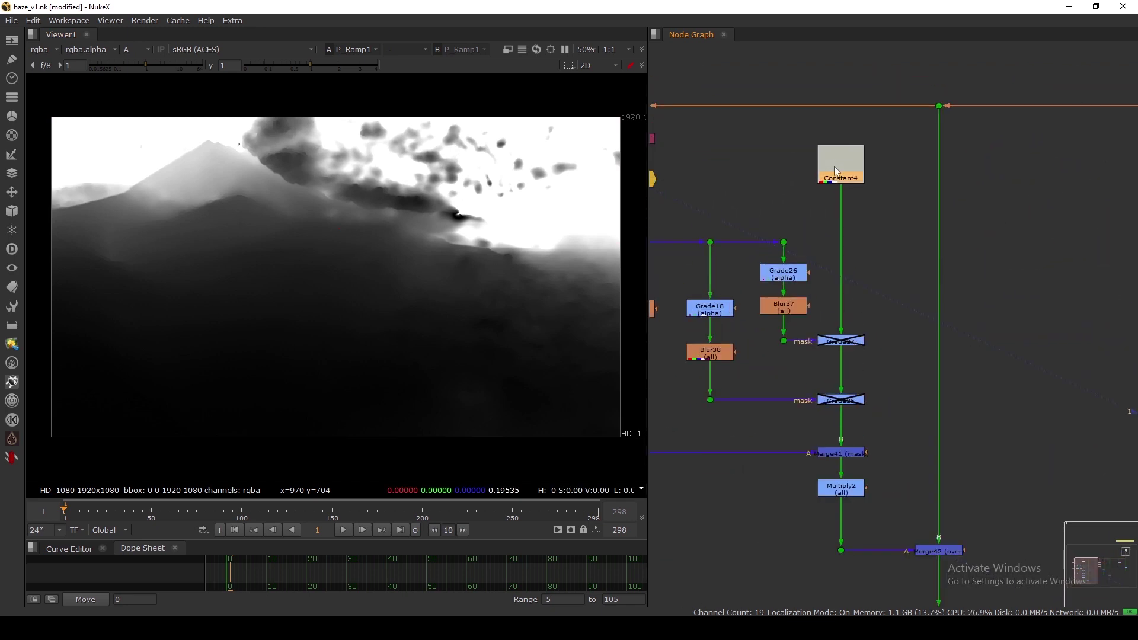
Show the masked constant from Merge41 and the Merge42 composite over the plate in the viewer.
scroll(836, 171, down, 3)
click(865, 319)
key(1)
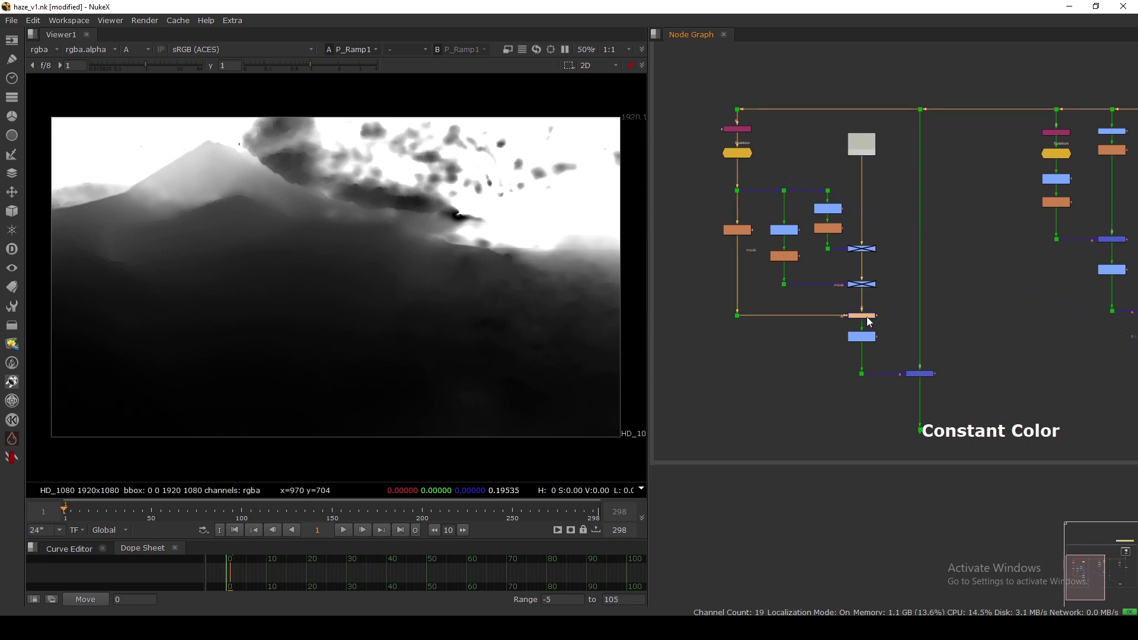
click(918, 373)
key(1)
Connect the Constant Color output to viewer input 1 and the BG Color output to viewer input 2.
scroll(853, 332, down, 2)
drag(839, 397, 905, 432)
key(1)
middle_drag(952, 396, 787, 406)
scroll(824, 393, up, 2)
drag(877, 355, 920, 376)
key(2)
Switch repeatedly between the Constant Color and BG Color outputs to compare their haze on the landscape.
key(1)
key(2)
key(1)
key(2)
key(1)
key(2)
key(1)
key(2)
key(1)
key(2)
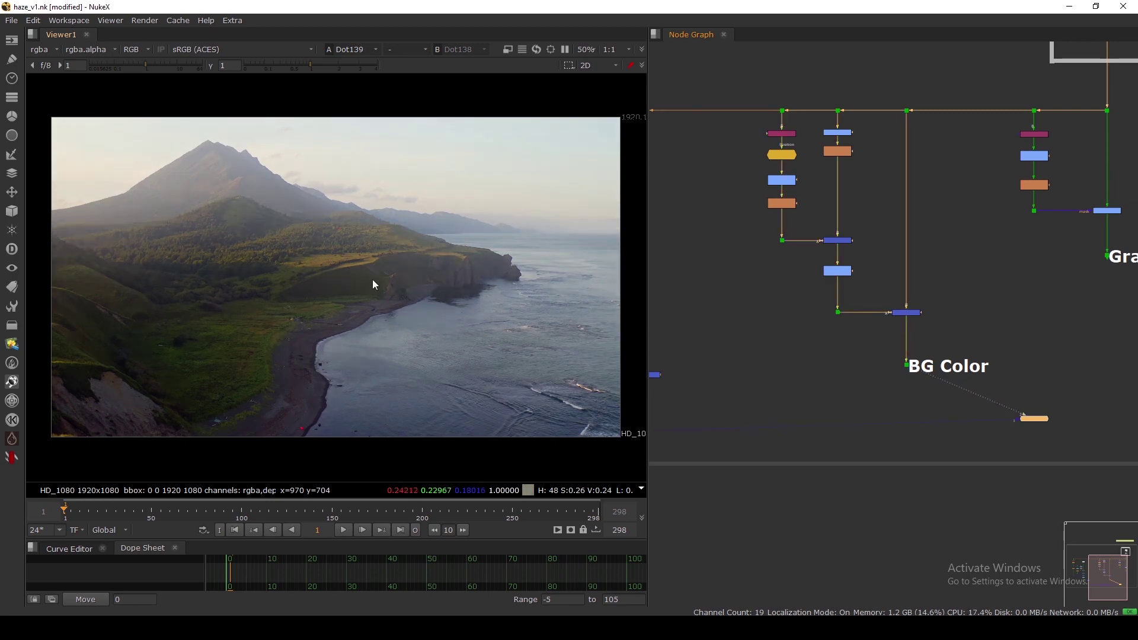
key(1)
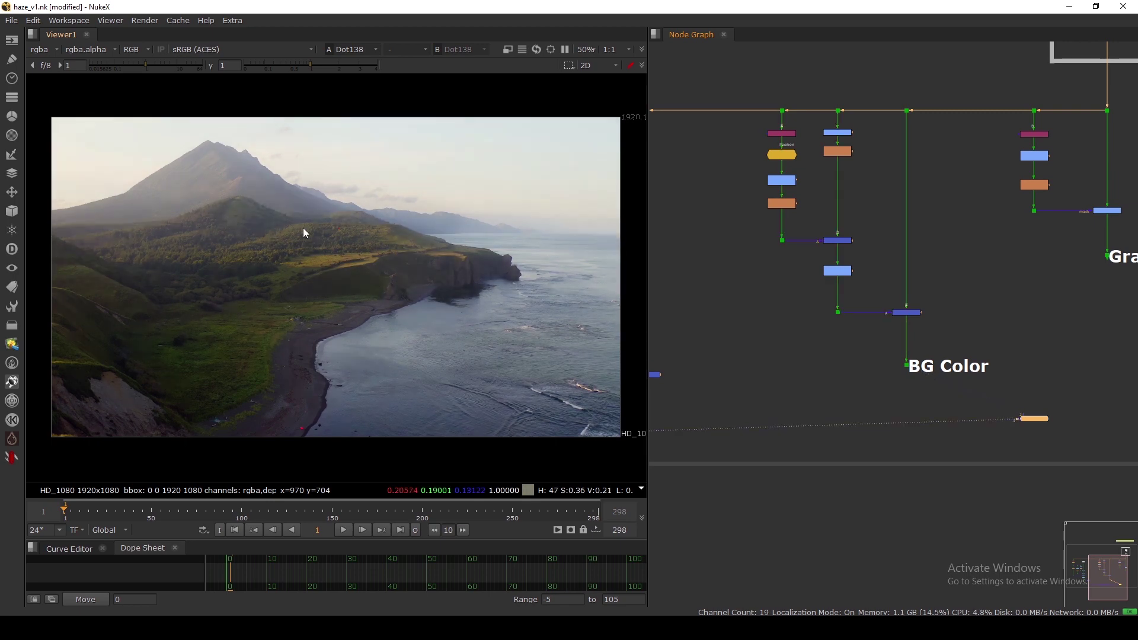
Toggle Merge42 off and on repeatedly to compare the Constant Color haze with the original plate.
scroll(750, 299, down, 3)
scroll(790, 297, up, 8)
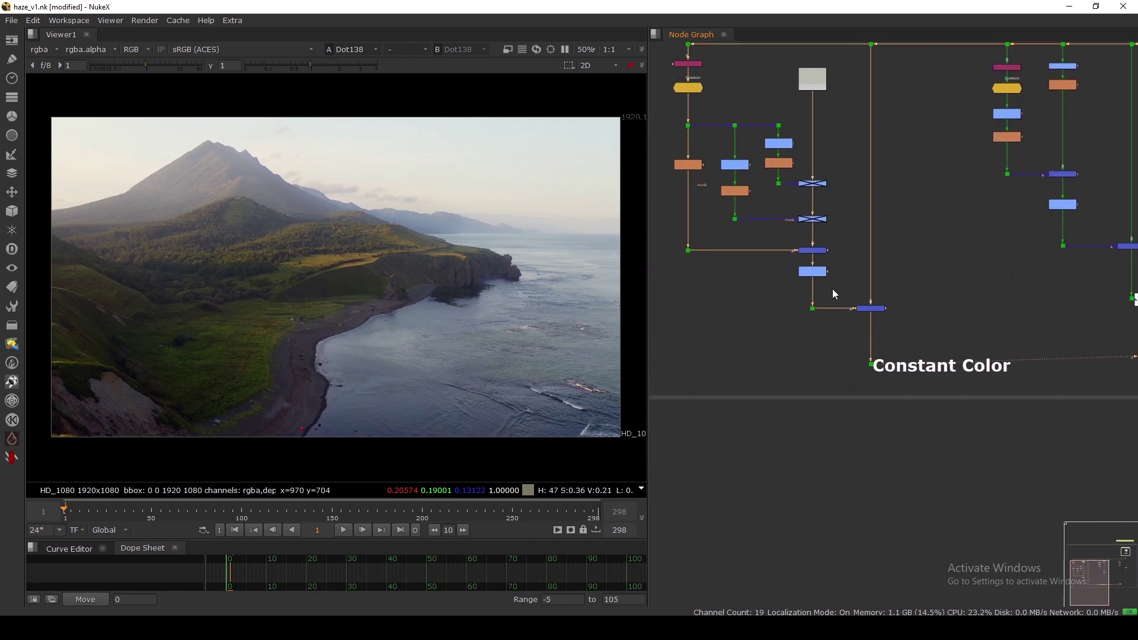
key(d)
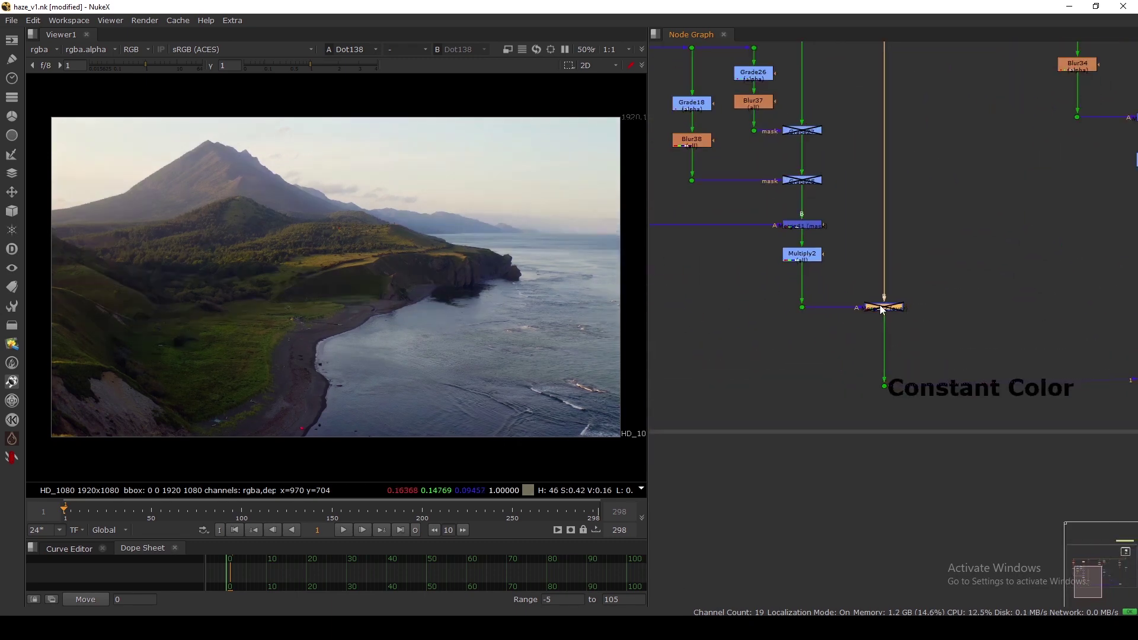
key(d)
key(d)
key(d)
key(d)
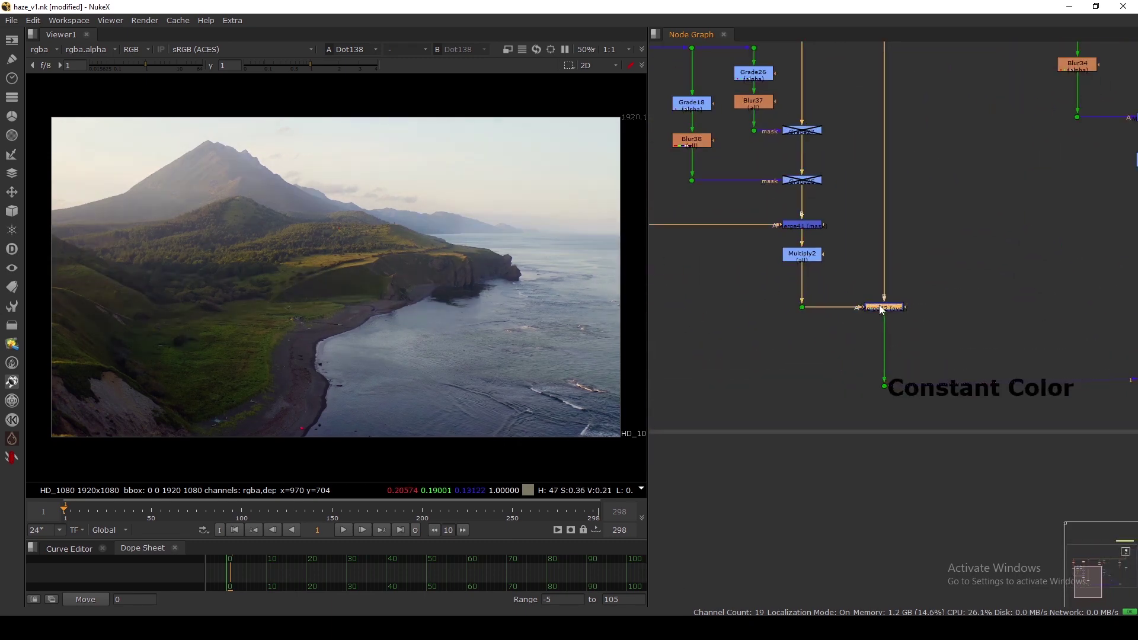
key(d)
key(d)
key(d)
key(d)
key(d)
Inspect the haze around the distant coastline and horizon up close, toggling Merge42 off and on.
scroll(588, 240, up, 5)
scroll(525, 244, up, 1)
key(d)
key(d)
drag(371, 185, 606, 290)
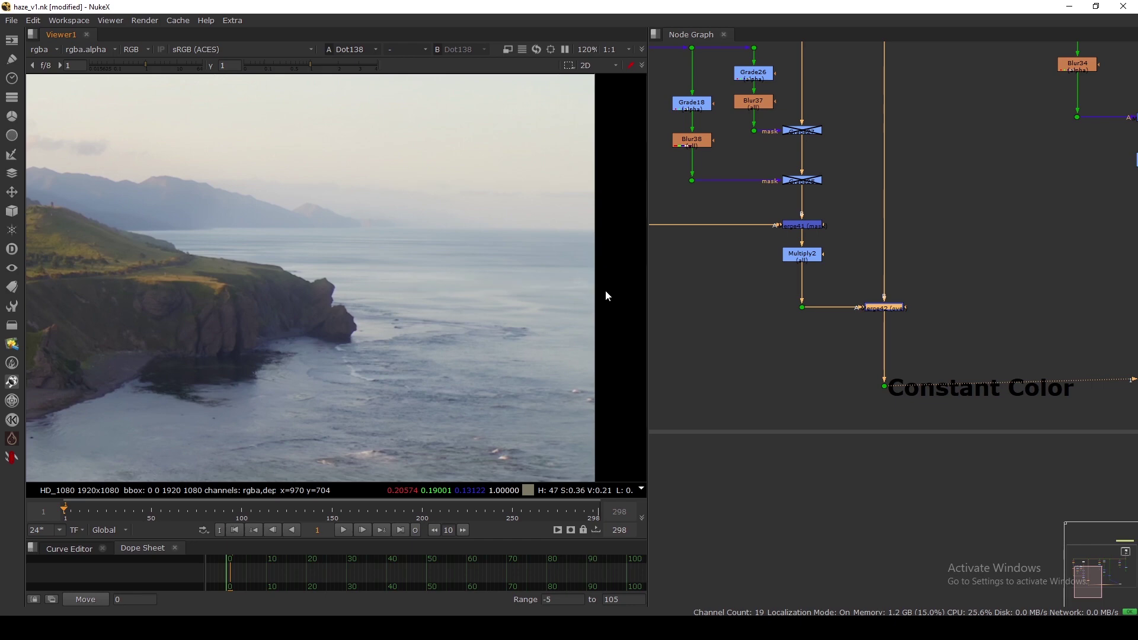
key(d)
scroll(516, 267, down, 10)
scroll(439, 254, up, 4)
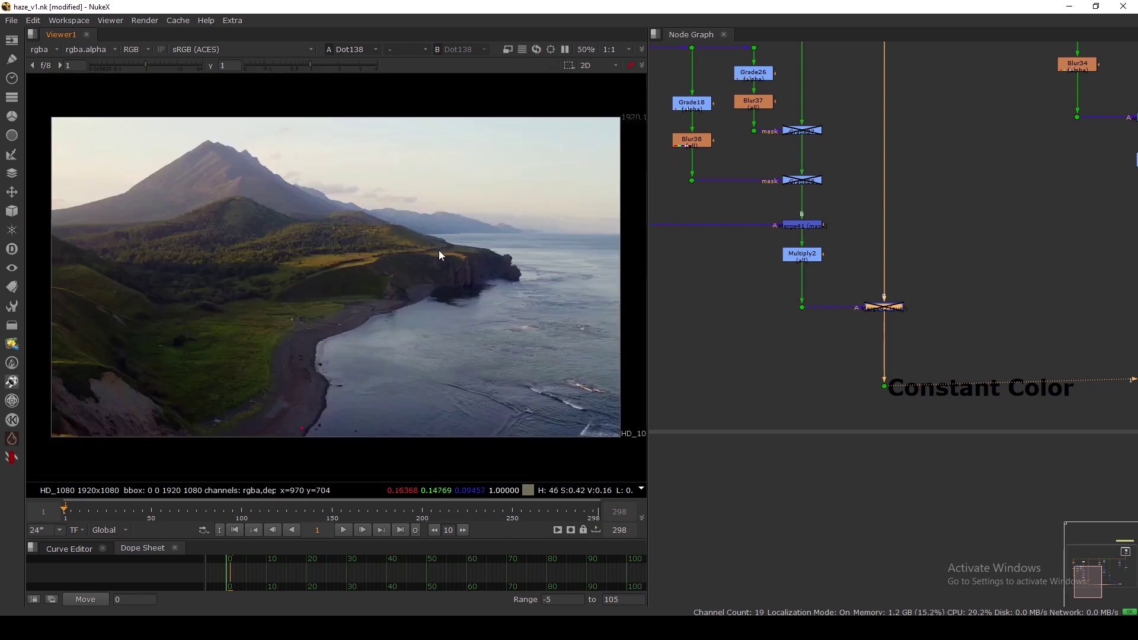
Re-enable Merge42 and disable Multiply2 to view the haze at full strength.
drag(943, 274, 831, 339)
key(d)
click(804, 263)
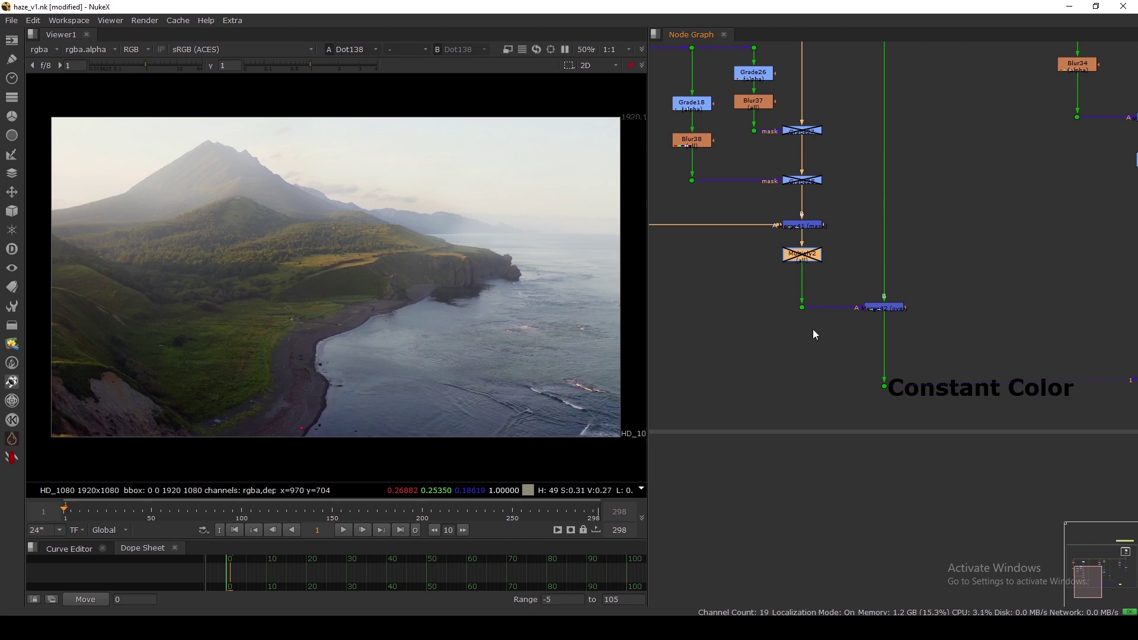
Toggle Merge42 off and on to compare the full-strength haze with the plate, and re-enable Multiply2.
click(884, 310)
key(d)
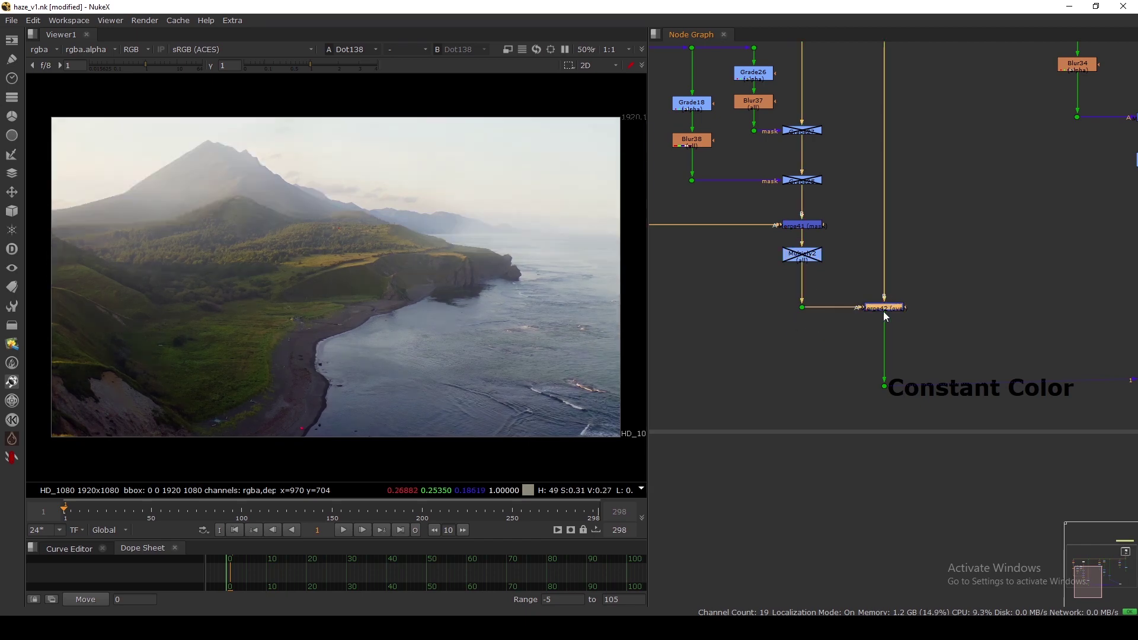
key(d)
key(d)
key(d)
click(803, 256)
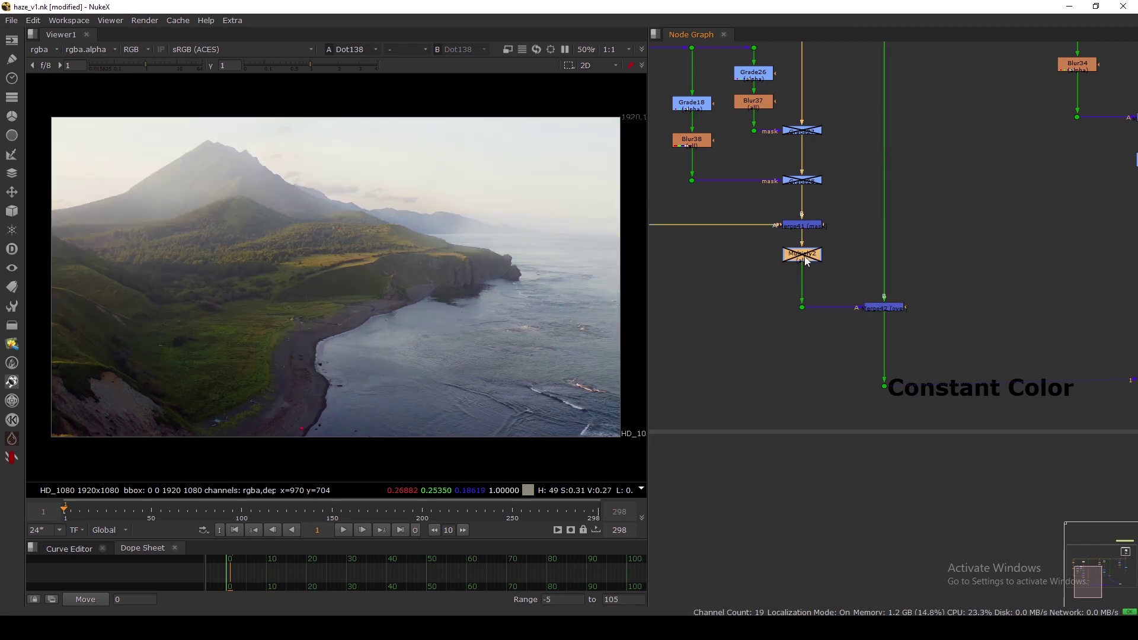
Show the flat Constant4 color in the viewer again.
scroll(804, 259, down, 3)
middle_drag(803, 256, 855, 259)
scroll(800, 158, up, 3)
click(851, 155)
key(1)
Show the alpha channel of Grade26, the mask source for Grade27, in the viewer.
click(852, 192)
drag(825, 182, 745, 265)
scroll(798, 212, up, 2)
click(813, 220)
key(1)
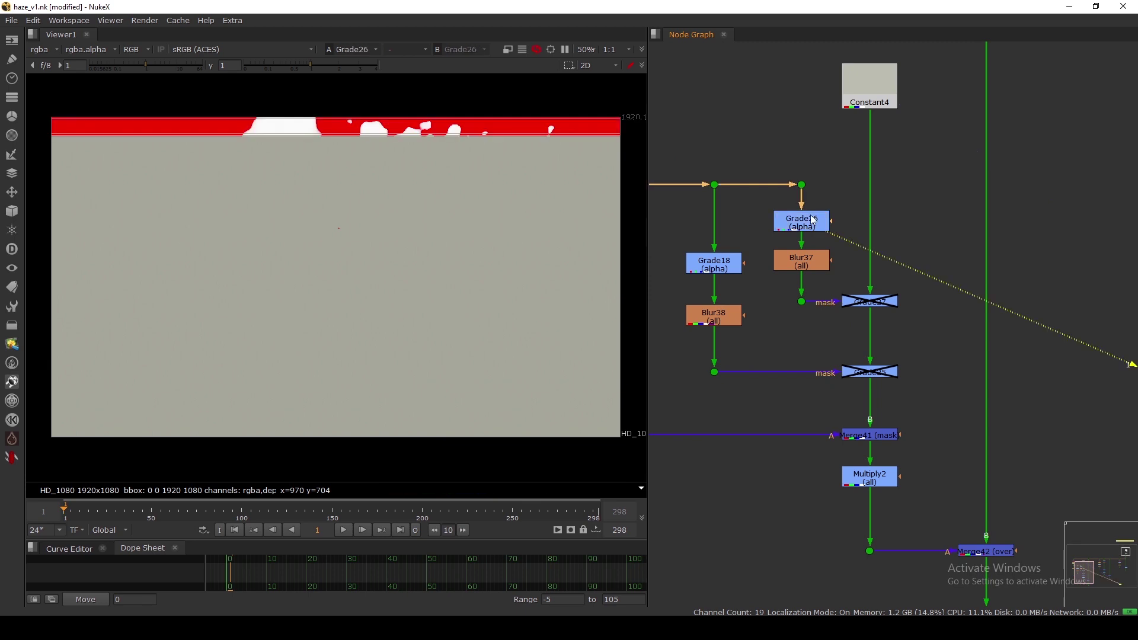
key(a)
Compare the alpha mattes of Grade18 and Grade26 by viewing them alternately.
click(714, 262)
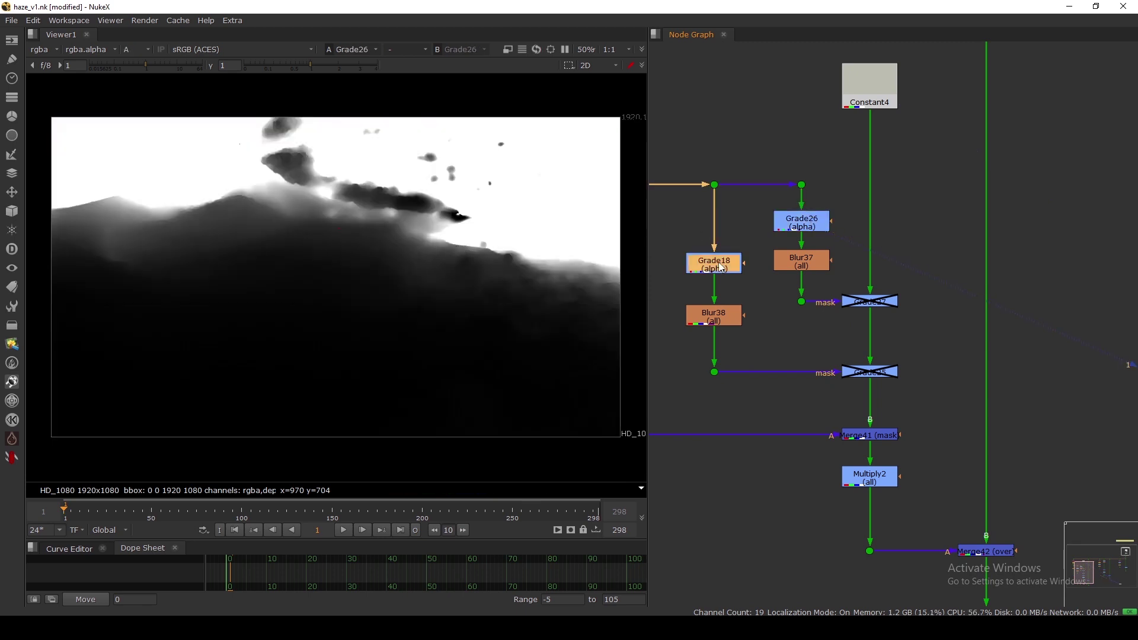
key(1)
middle_drag(715, 303, 756, 283)
click(843, 204)
key(1)
click(766, 249)
key(1)
click(830, 209)
key(1)
click(772, 245)
key(1)
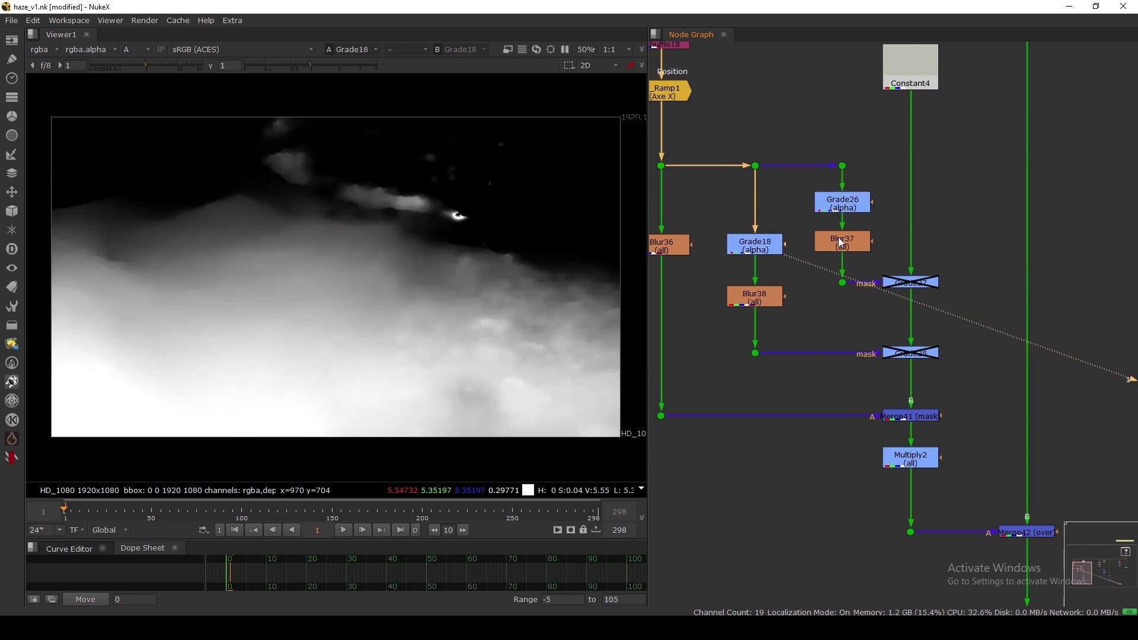
Re-enable Grade27 and show its color result in the viewer.
click(912, 286)
key(d)
drag(919, 46, 920, 55)
middle_drag(941, 179, 960, 116)
drag(835, 321, 986, 358)
click(931, 221)
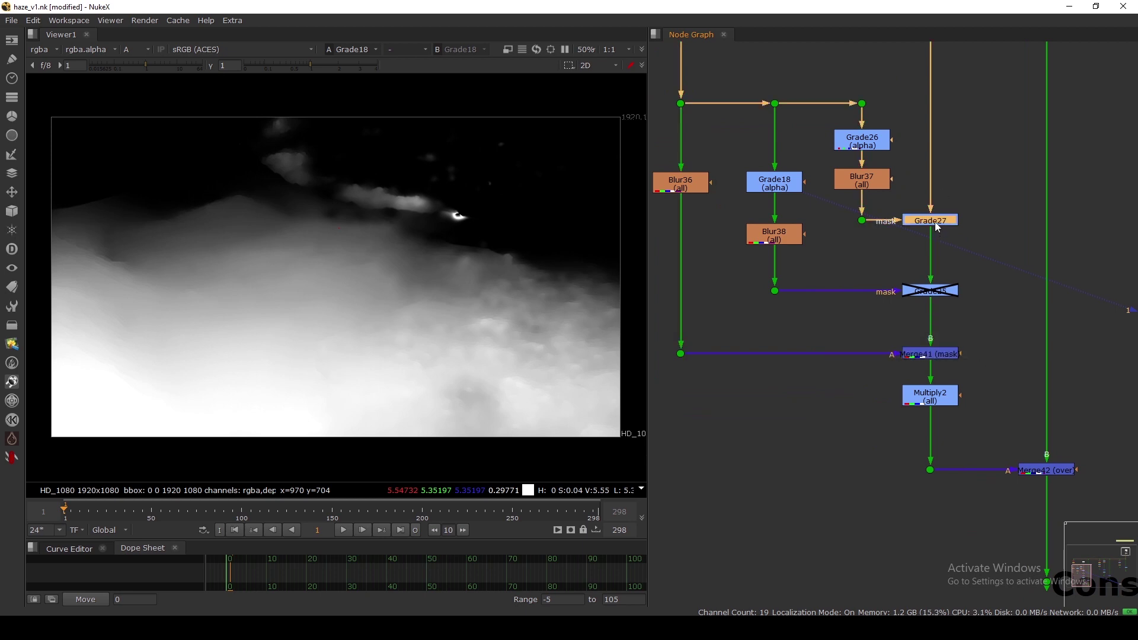
key(1)
key(a)
Toggle Grade27 off and on repeatedly to compare its masked effect on the constant color.
middle_drag(867, 218, 774, 272)
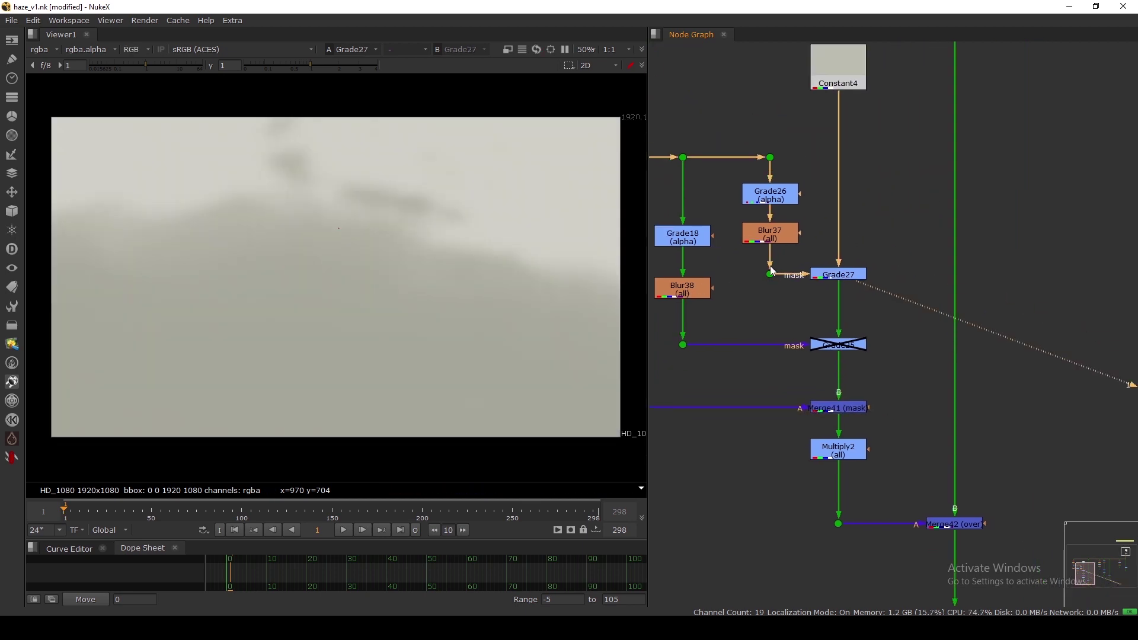
key(d)
key(d)
key(d)
key(d)
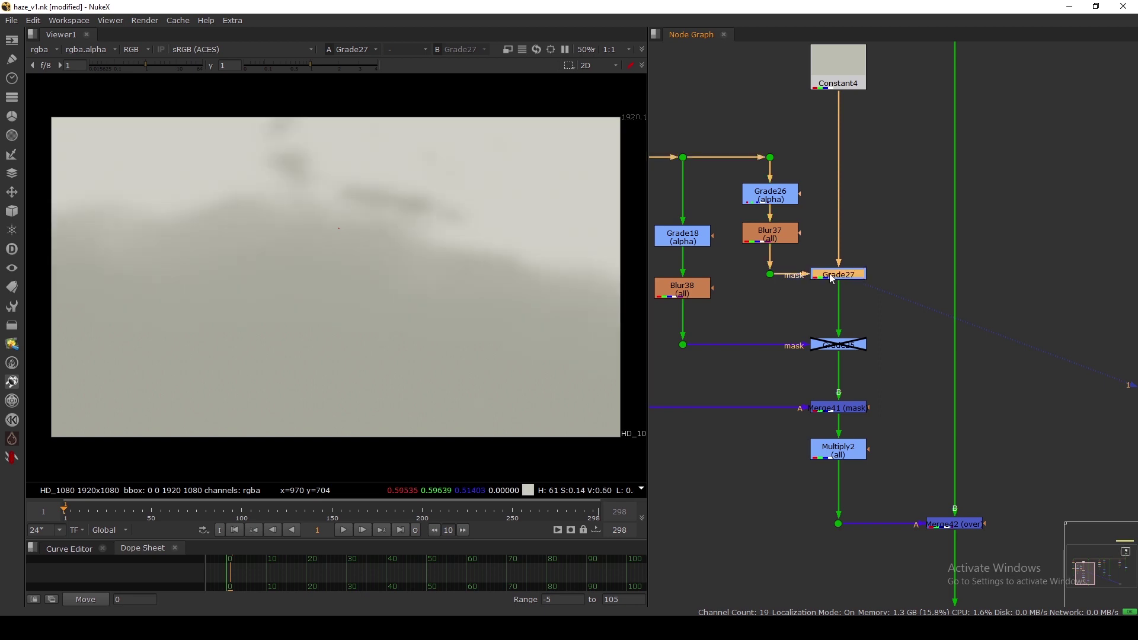
key(d)
key(d)
Re-enable Grade25, masked by Blur38, and show its result in the viewer.
middle_drag(775, 363, 805, 312)
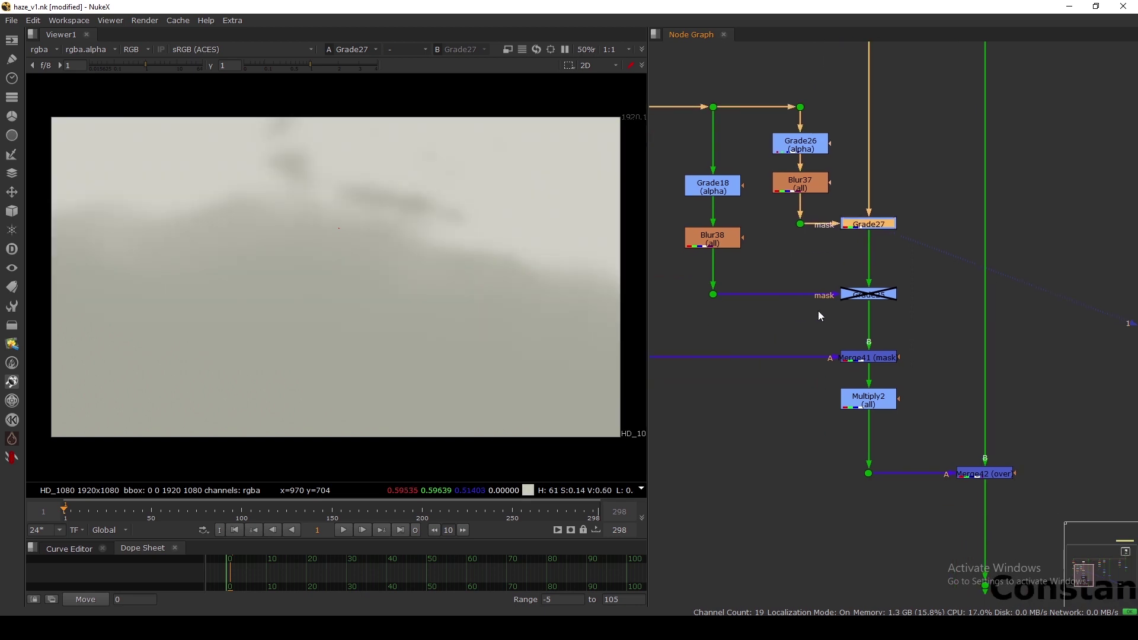
key(d)
key(1)
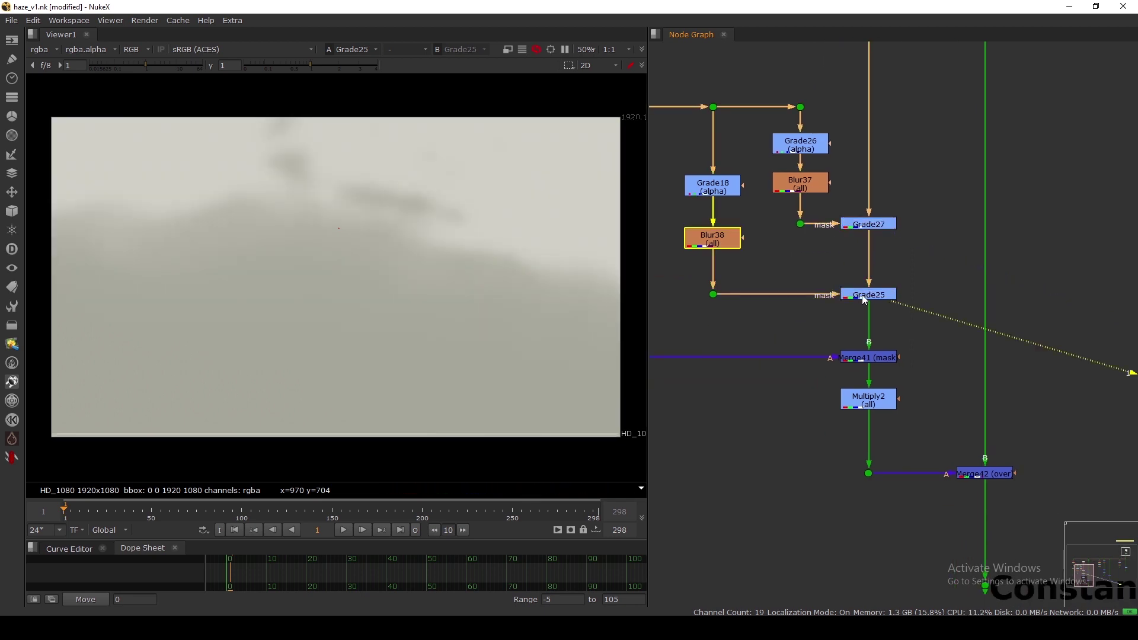
click(757, 297)
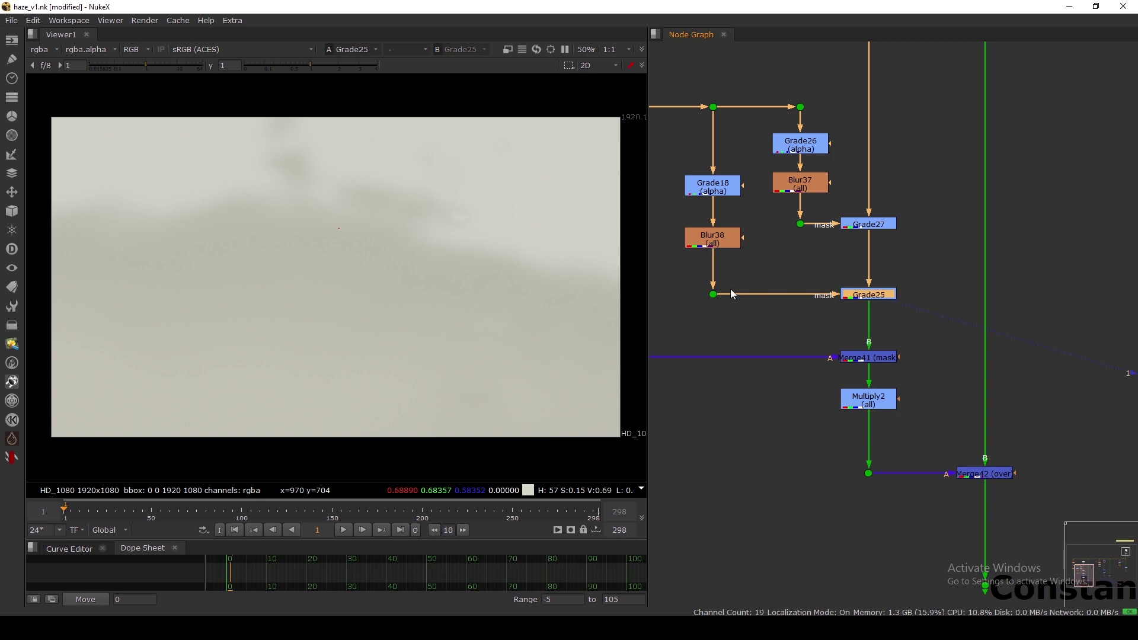
key(ctrl+y)
key(ctrl+z)
Show the Merge41 masked haze in the viewer and check it in both alpha and color.
click(847, 357)
key(1)
middle_drag(688, 317, 814, 300)
mouse_move(814, 300)
mouse_down()
mouse_move(728, 367)
mouse_move(799, 296)
mouse_up()
key(1)
key(a)
key(a)
middle_drag(861, 305, 781, 336)
click(901, 371)
key(1)
key(a)
key(a)
Toggle Grade27 and Grade25 together off and on to compare their effect on the masked haze.
drag(966, 200, 869, 323)
key(d)
key(d)
key(d)
key(d)
Show the Merge42 composite with the graded constant haze over the plate in the viewer.
scroll(899, 281, down, 4)
middle_drag(935, 353, 912, 318)
scroll(912, 318, up, 2)
click(950, 358)
key(1)
click(915, 306)
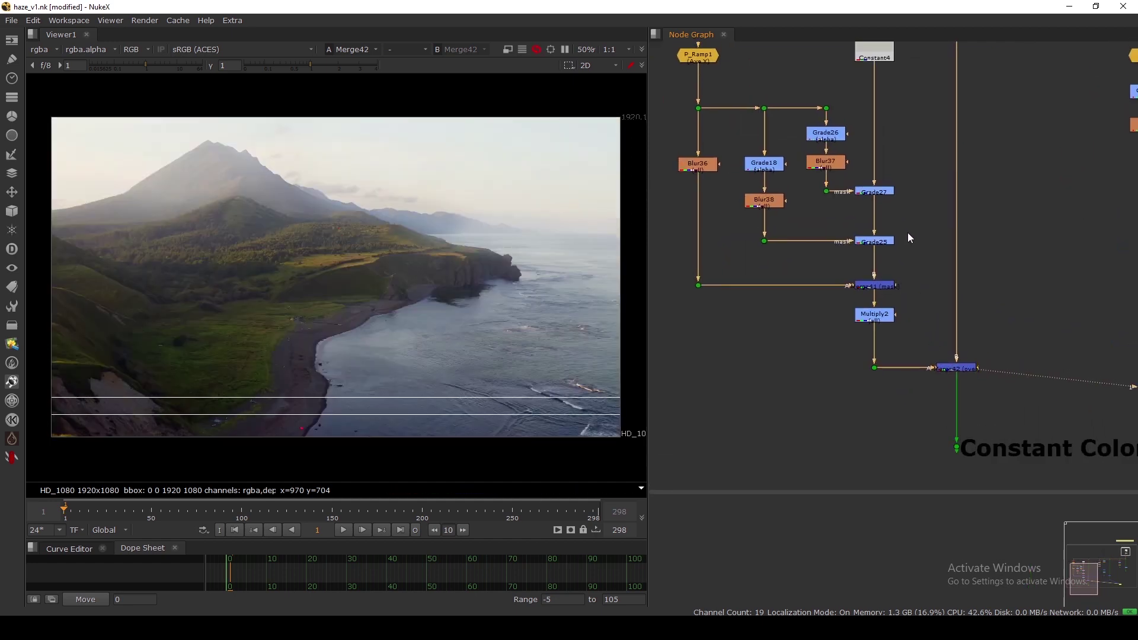
Toggle Grade27 and Grade25 together off and on repeatedly to compare their effect on the Merge42 composite.
scroll(899, 200, up, 2)
drag(864, 222, 827, 275)
key(d)
key(d)
key(d)
key(d)
key(d)
key(d)
key(d)
key(d)
click(790, 229)
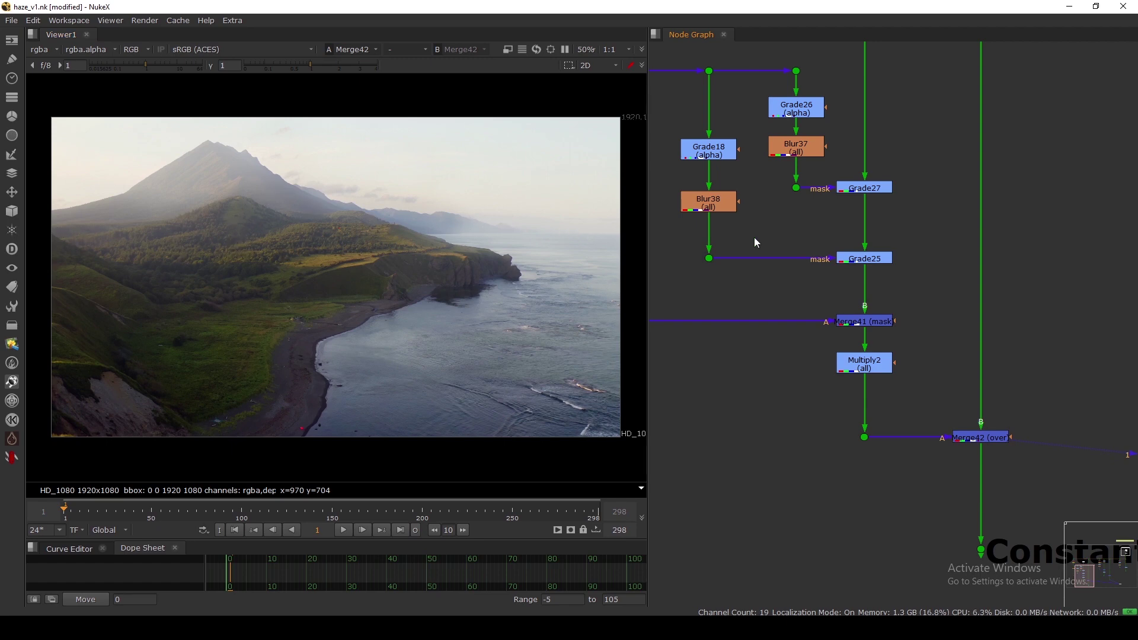
Toggle Grade27 alone off and on to check its contribution to the composited haze.
click(864, 189)
key(d)
key(d)
key(d)
key(d)
key(d)
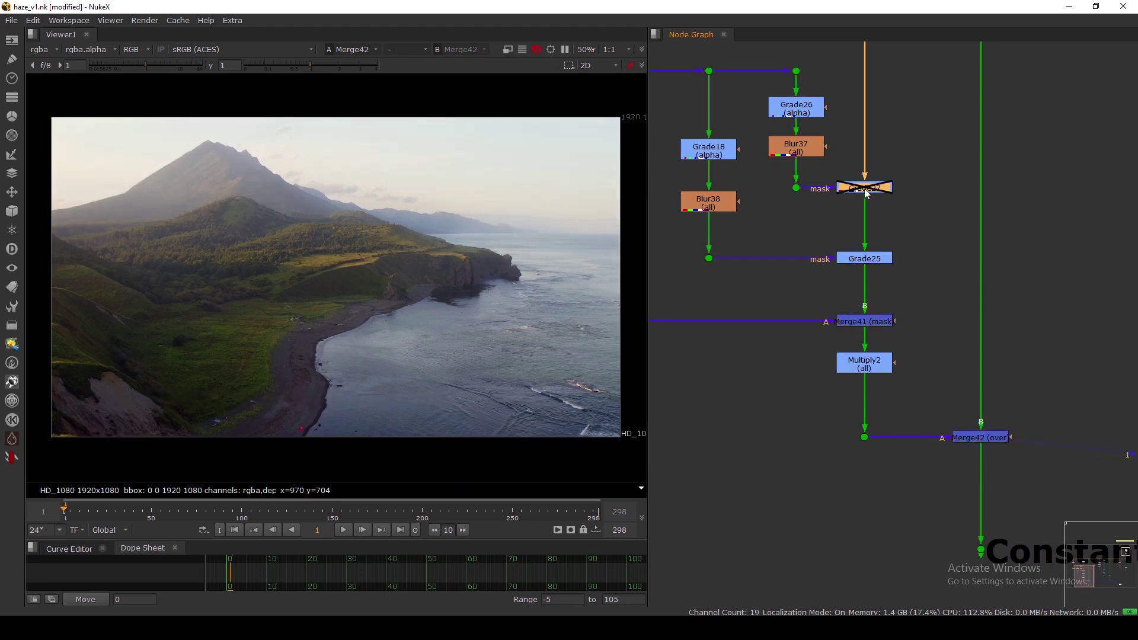
key(d)
Toggle Grade25 alone off and on to check its contribution to the composited haze.
click(854, 260)
key(d)
key(d)
key(d)
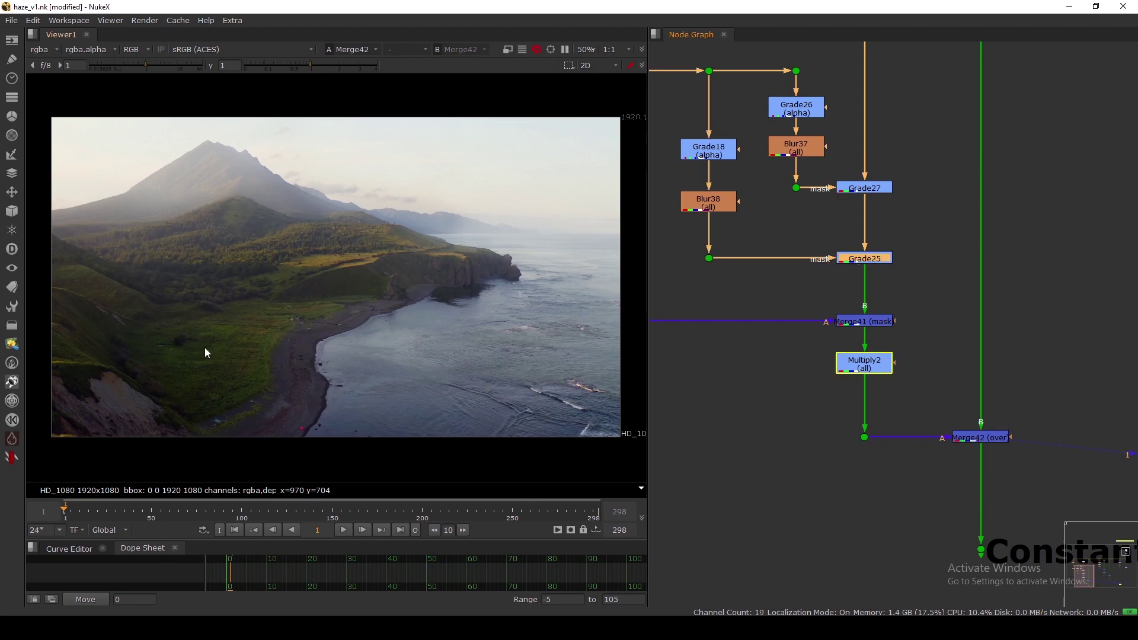
key(d)
Set Grade25's multiply to 2 and close its properties.
double_click(861, 258)
double_click(563, 284)
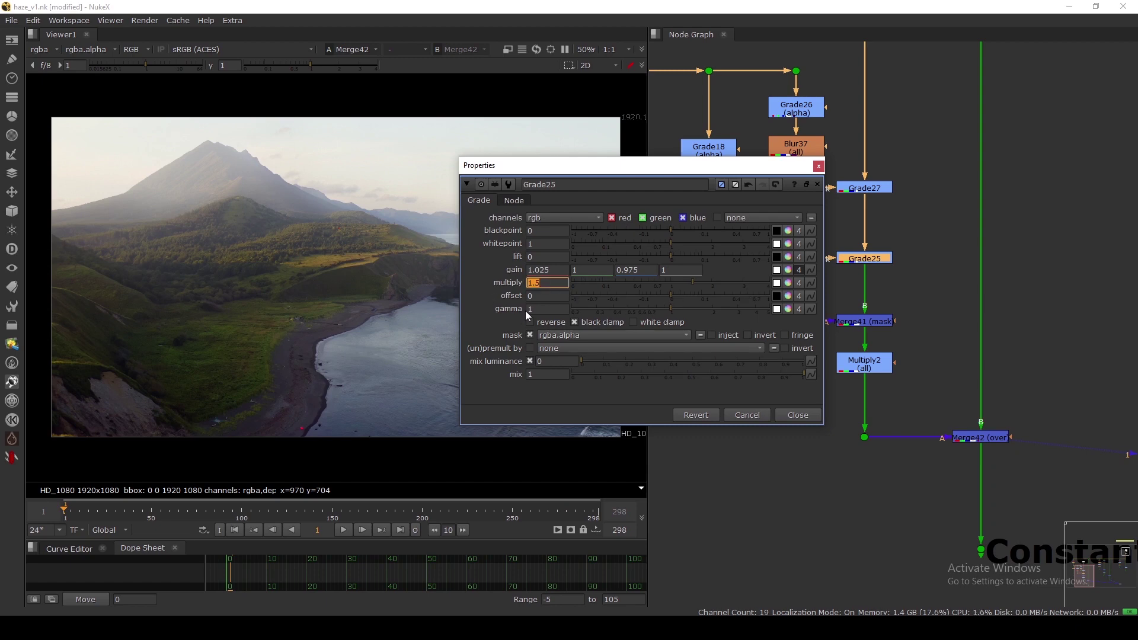
key(Return)
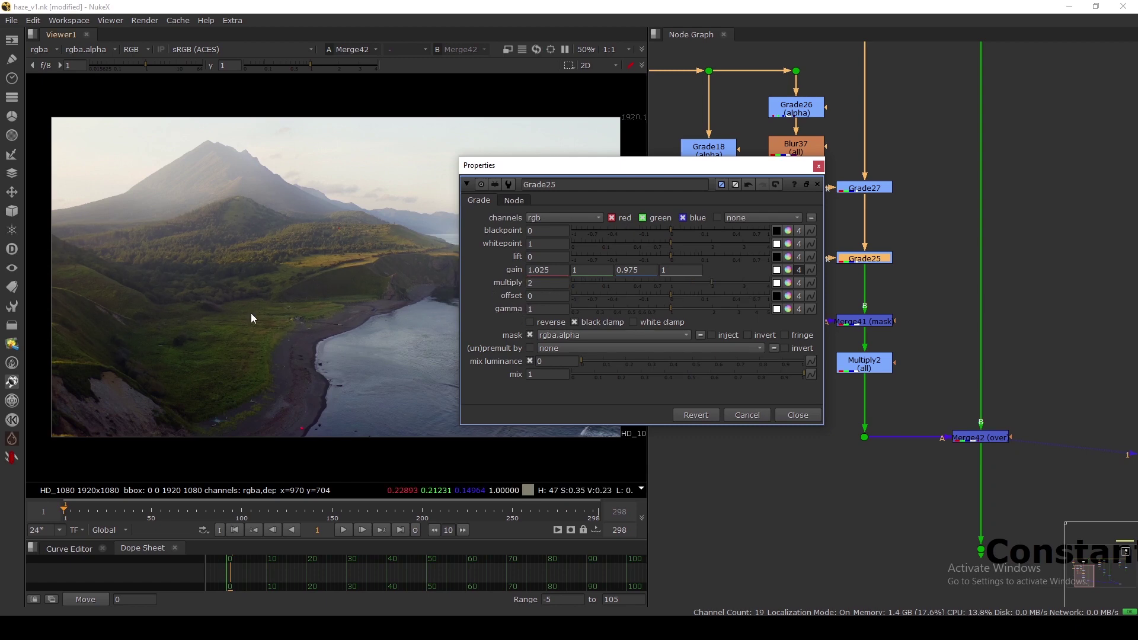
click(798, 415)
Try a stronger multiply of 5 on Grade27.
double_click(857, 188)
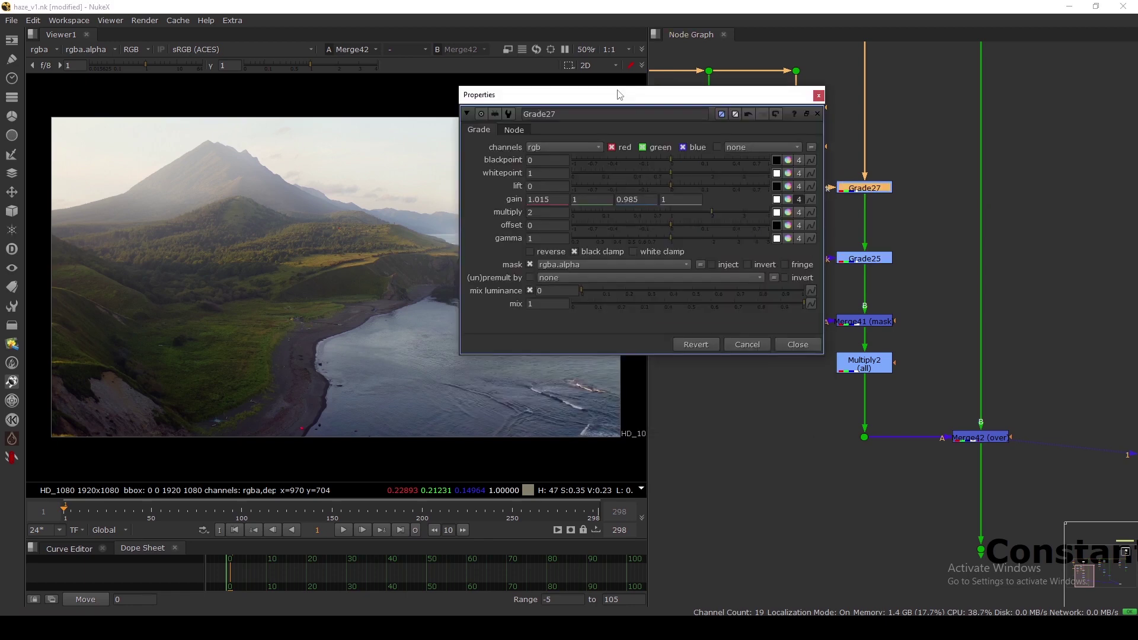
double_click(631, 212)
text(5)
key(Return)
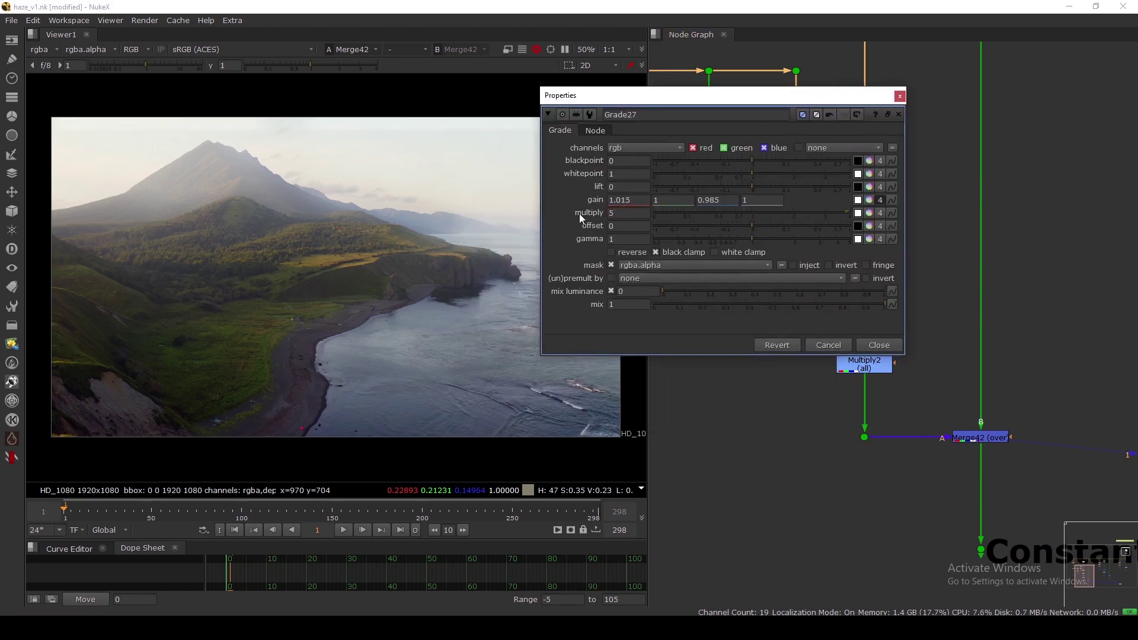
click(880, 345)
Show the alpha of the P_Ramp1 depth mask in the viewer, taken from the dot below it.
scroll(559, 285, down, 2)
middle_drag(522, 295, 469, 306)
scroll(471, 306, up, 3)
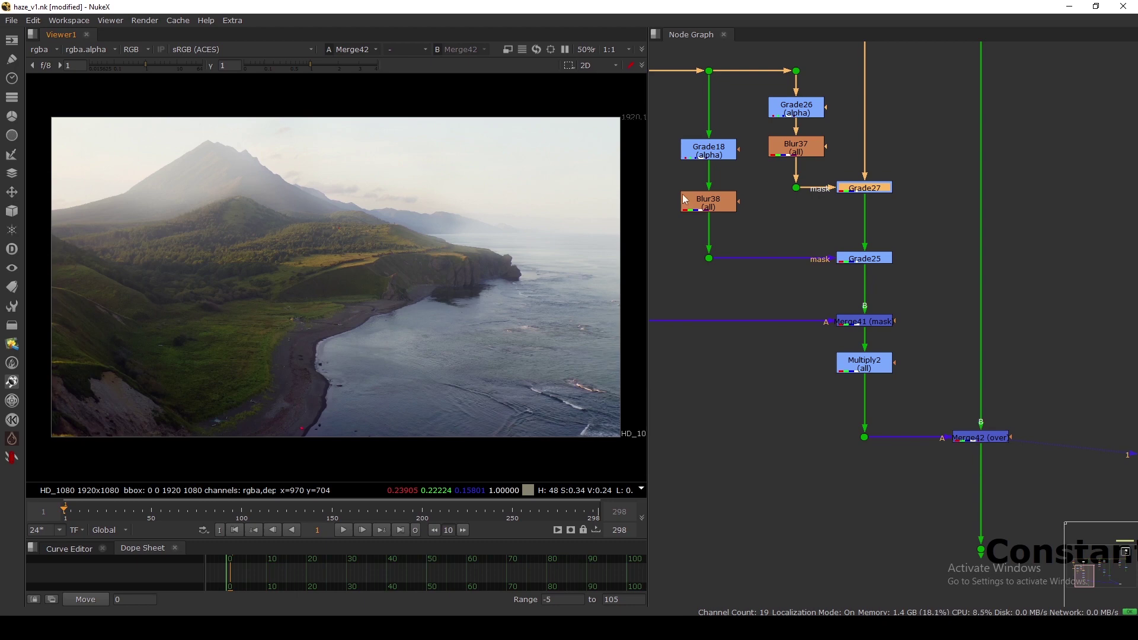
scroll(740, 172, down, 3)
middle_drag(740, 172, 893, 217)
scroll(821, 152, up, 3)
drag(840, 132, 789, 179)
key(1)
key(a)
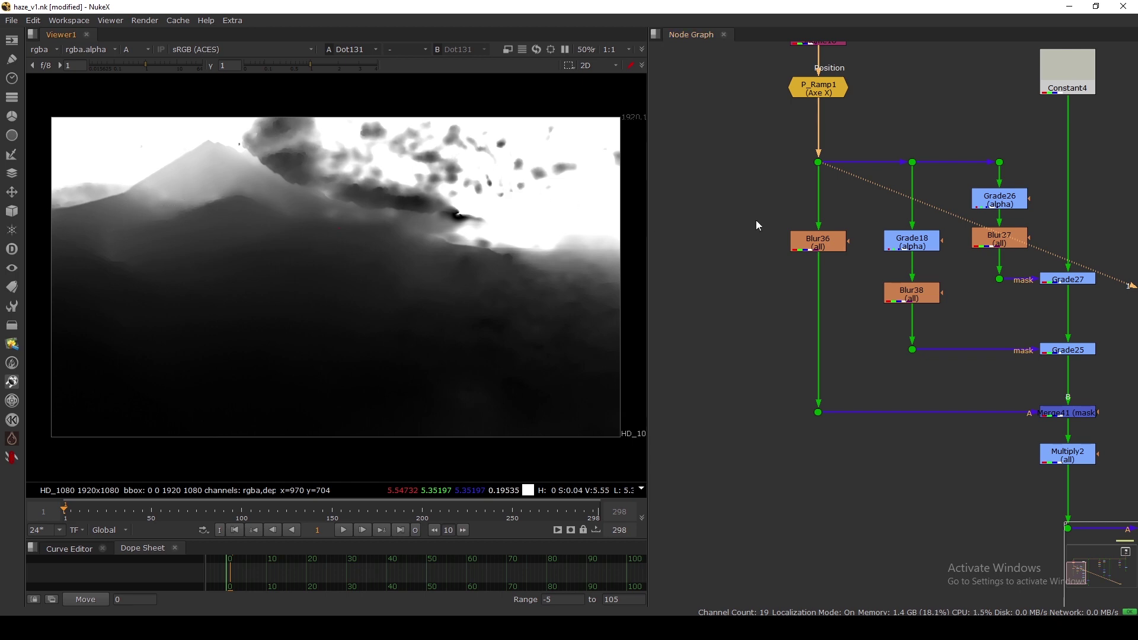
Show the final output of the Constant Color branch in the viewer.
scroll(882, 146, down, 6)
scroll(859, 165, up, 3)
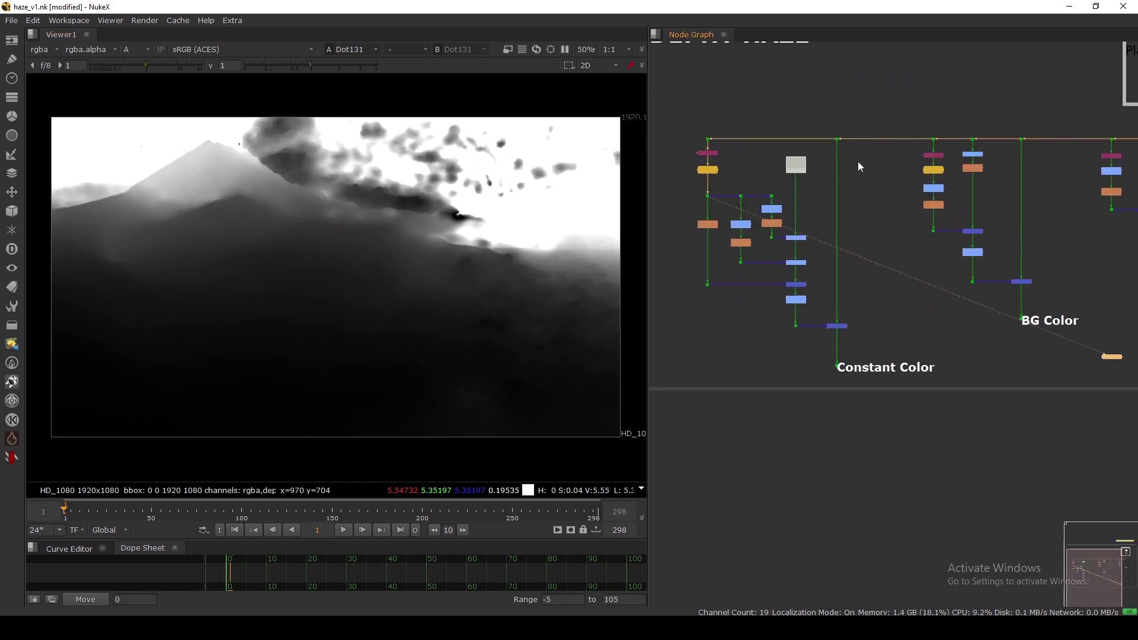
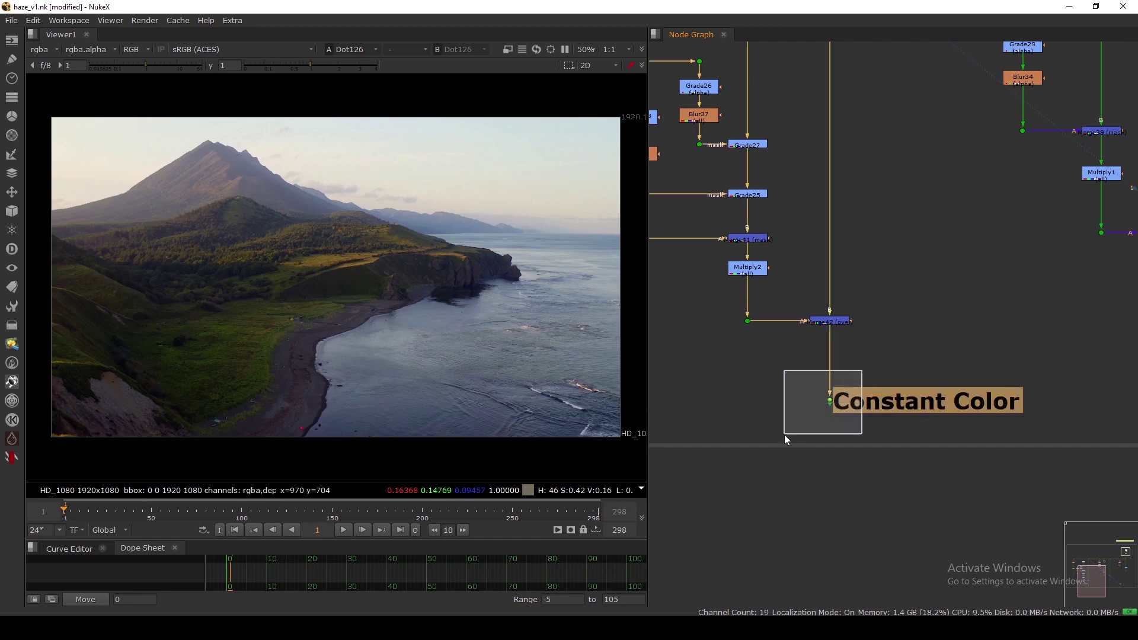
key(1)
Set Grade27's multiply to 2 and close its properties.
scroll(810, 223, down, 3)
middle_drag(740, 248, 742, 276)
scroll(786, 213, up, 4)
double_click(822, 185)
click(626, 217)
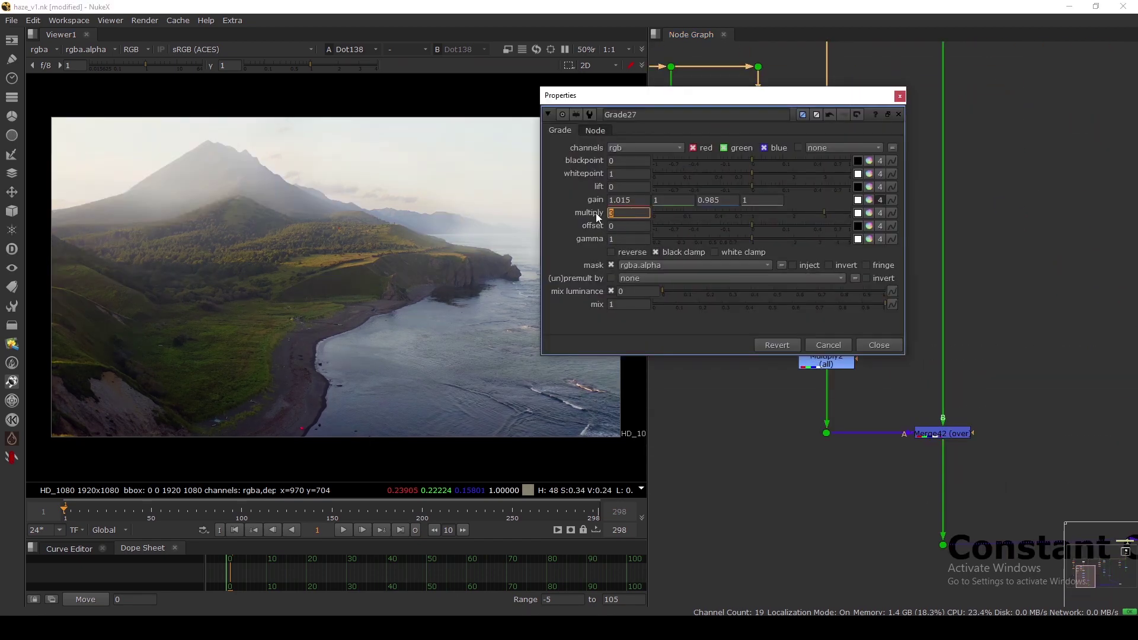
key(Return)
drag(132, 150, 389, 276)
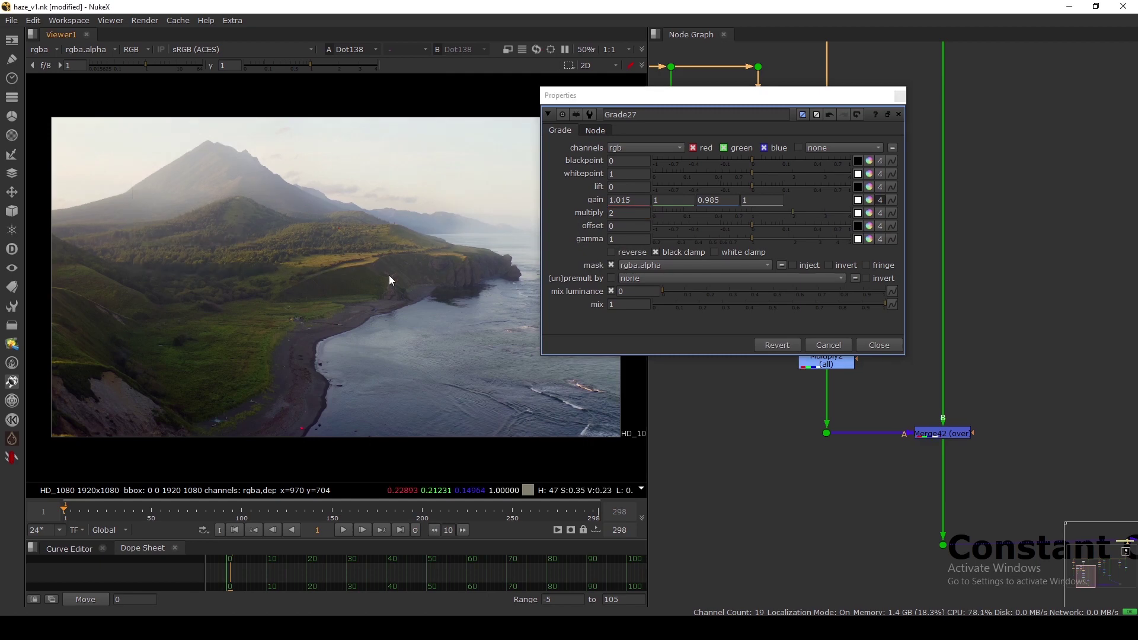
click(879, 345)
Compare the Constant Color output with the BG Color output in the viewer.
scroll(866, 181, down, 4)
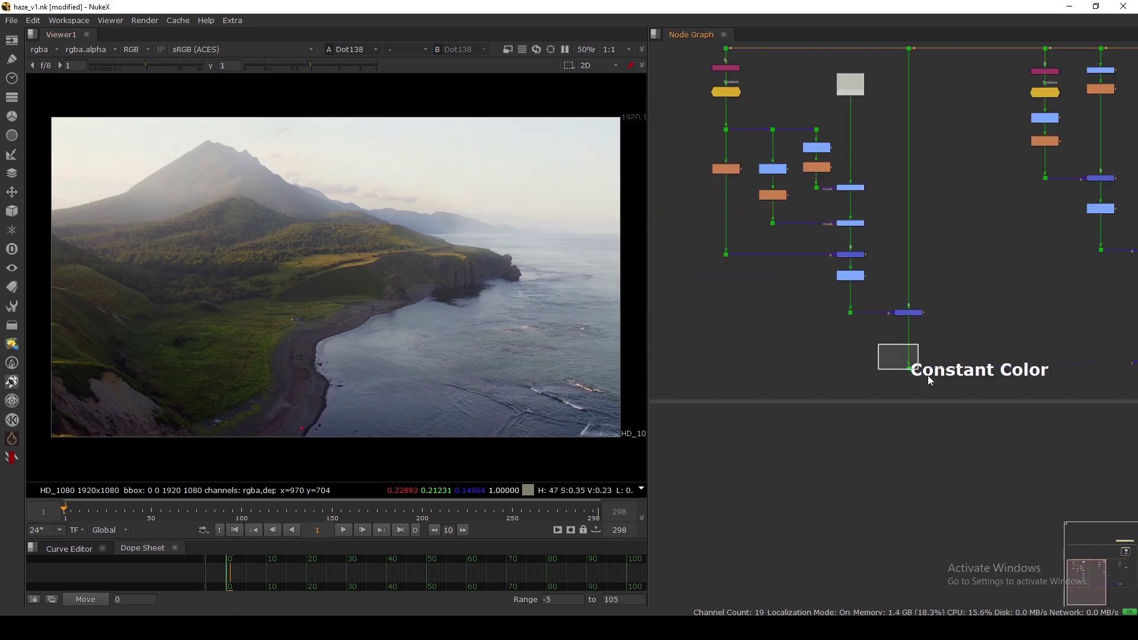
scroll(916, 356, down, 3)
scroll(984, 342, up, 3)
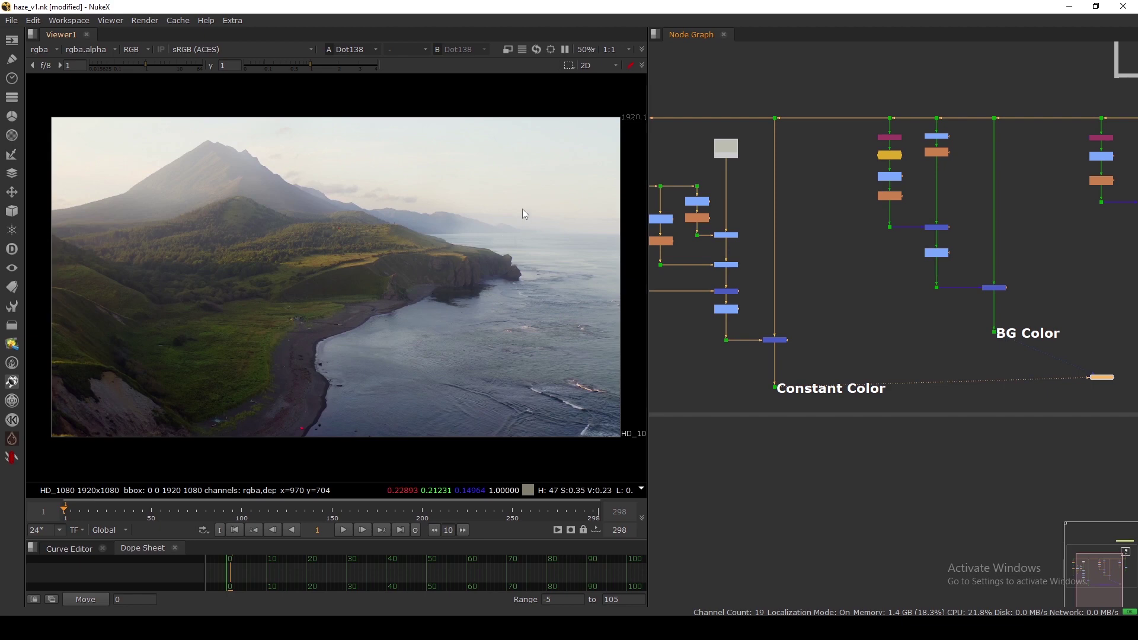
ctrl+shift+drag(521, 208, 632, 282)
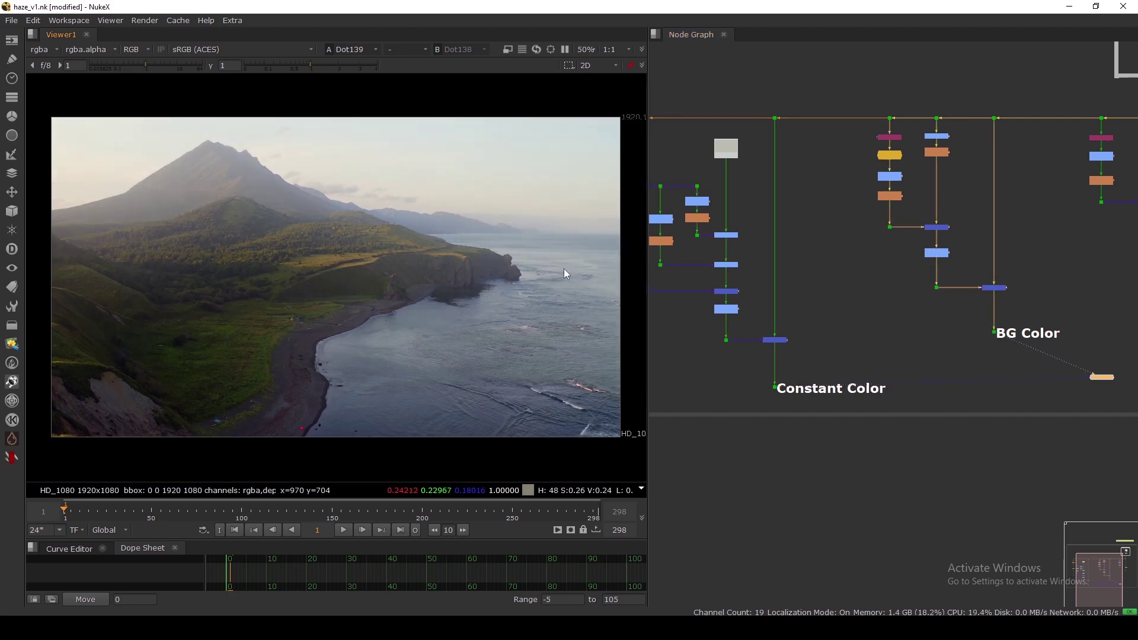
scroll(765, 267, down, 2)
scroll(687, 267, up, 2)
click(816, 156)
scroll(814, 241, up, 2)
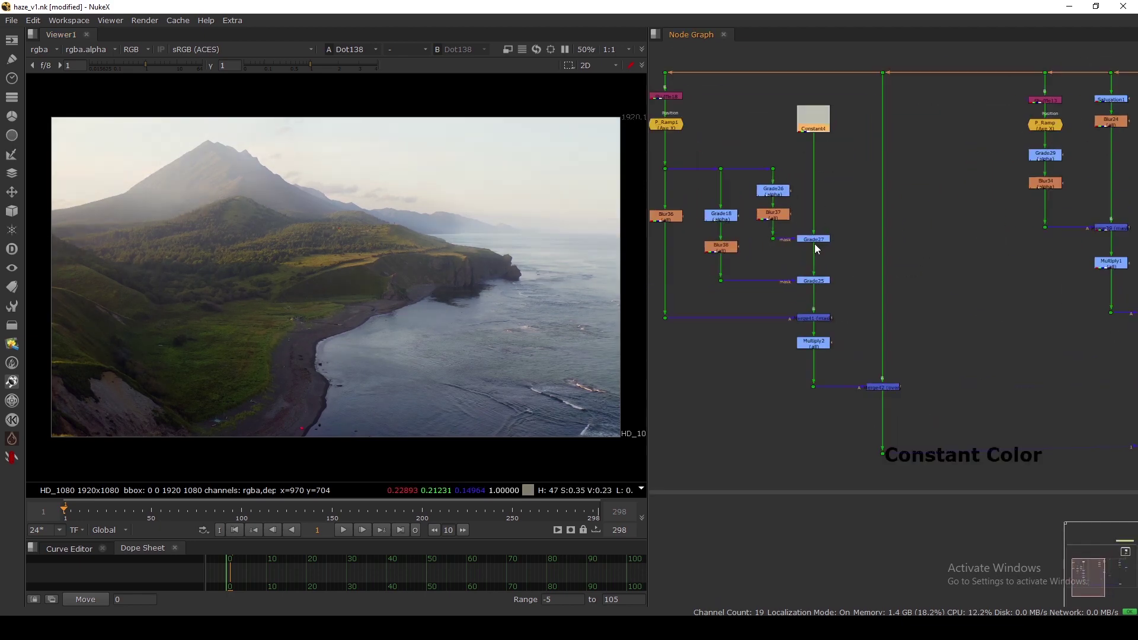
Toggle Grade27 and Grade25 off and on while viewing Multiply2, and return the viewer to Merge42.
click(815, 347)
key(1)
scroll(816, 346, down, 2)
middle_drag(816, 347, 850, 330)
drag(881, 229, 824, 308)
key(d)
key(d)
click(919, 401)
key(1)
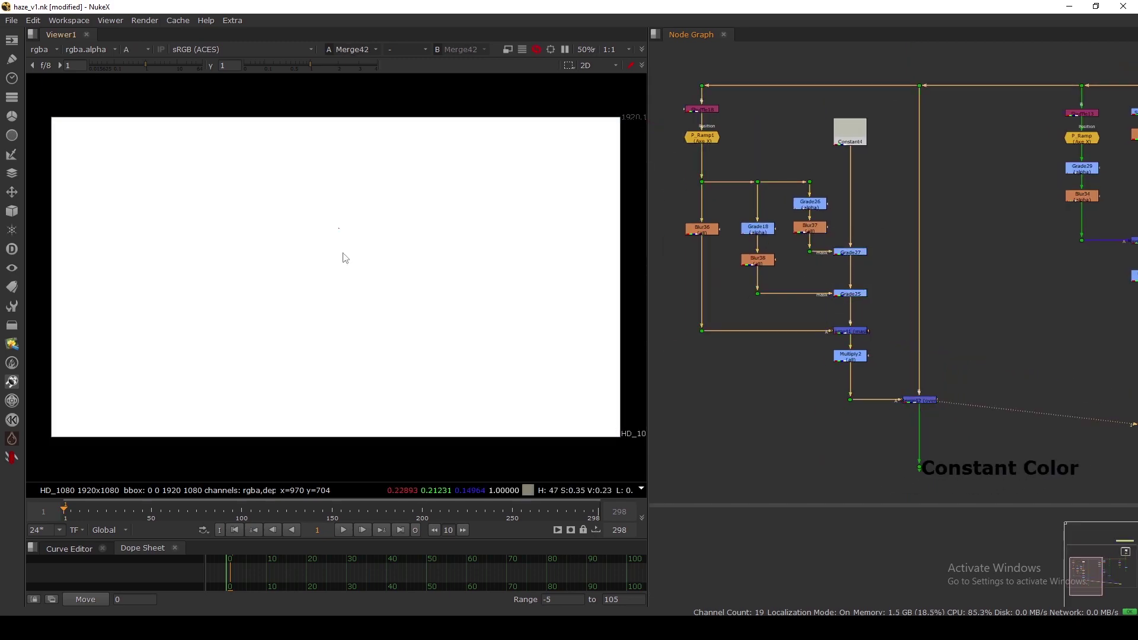
Tint Grade27's gain slightly toward blue in the color picker, with temperature 0.14 and magenta -0.004.
scroll(798, 223, up, 3)
double_click(892, 283)
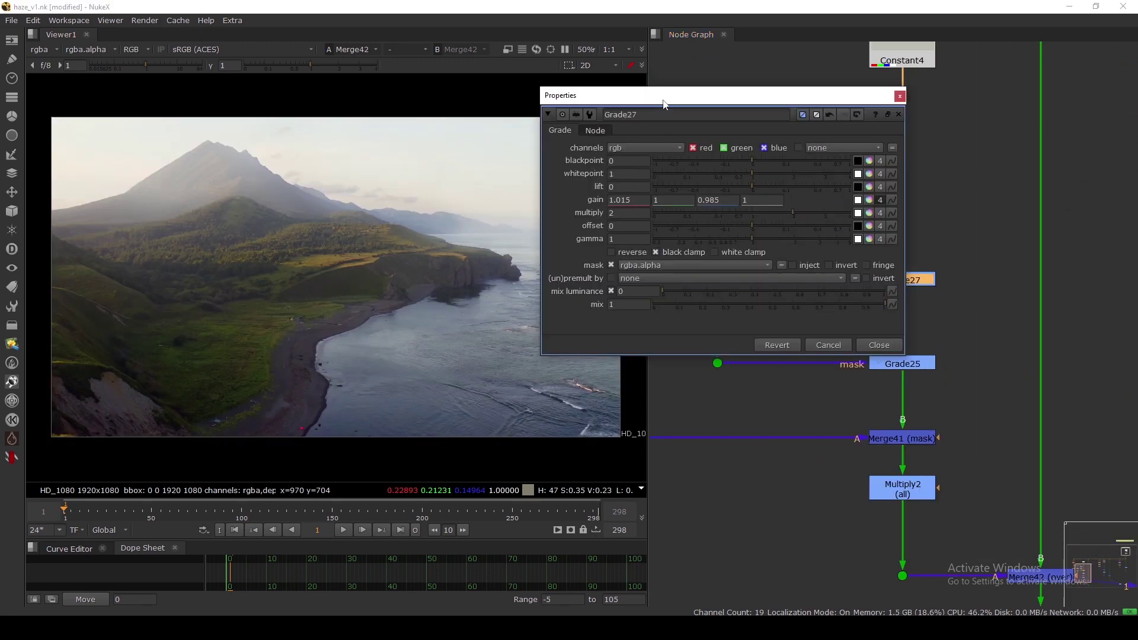
drag(663, 99, 700, 96)
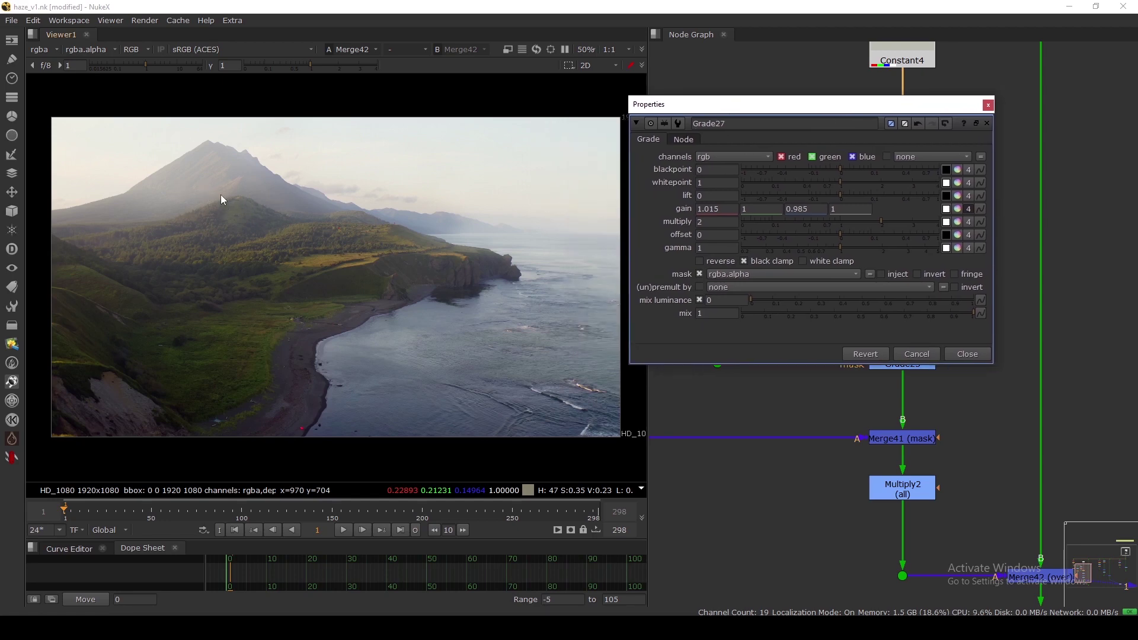
click(958, 208)
drag(673, 249, 733, 253)
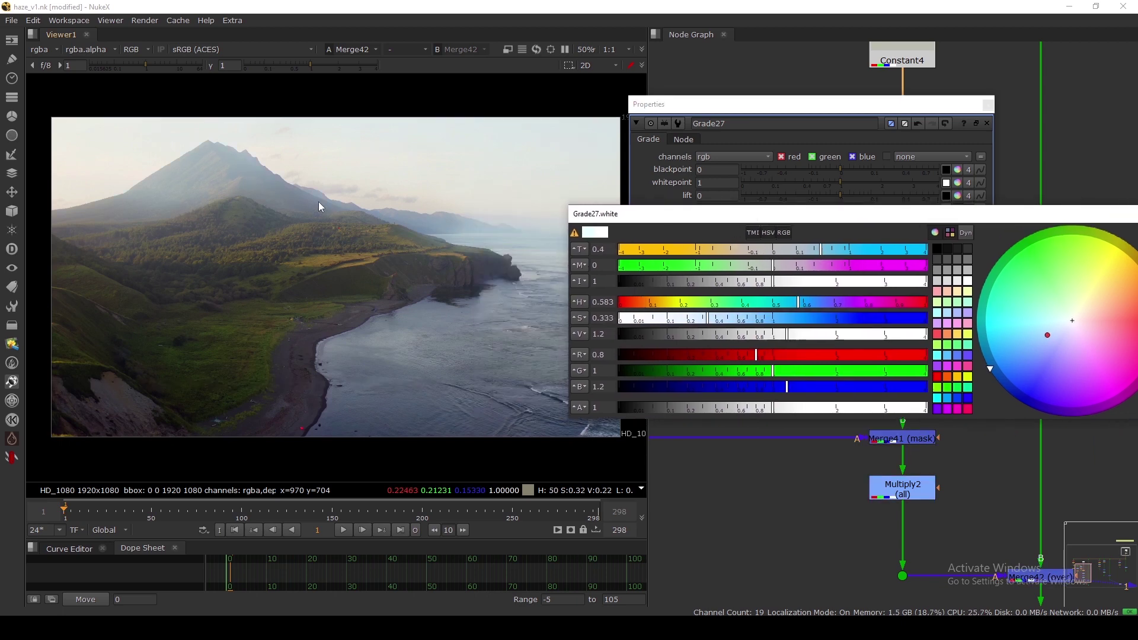
drag(644, 214, 686, 206)
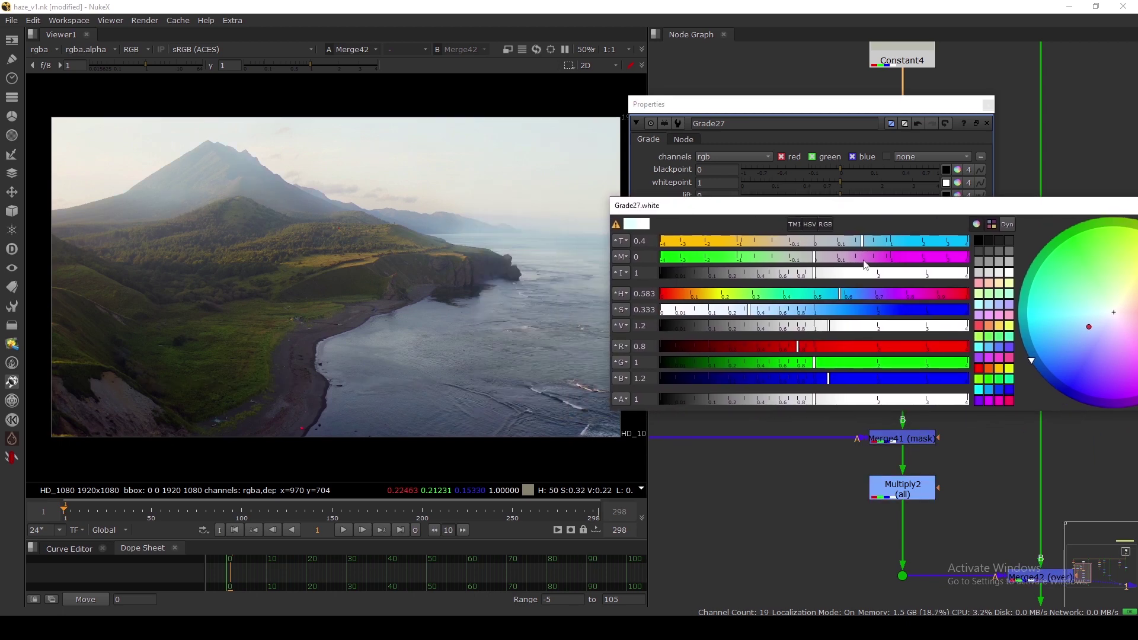
drag(862, 243, 809, 260)
drag(911, 210, 810, 220)
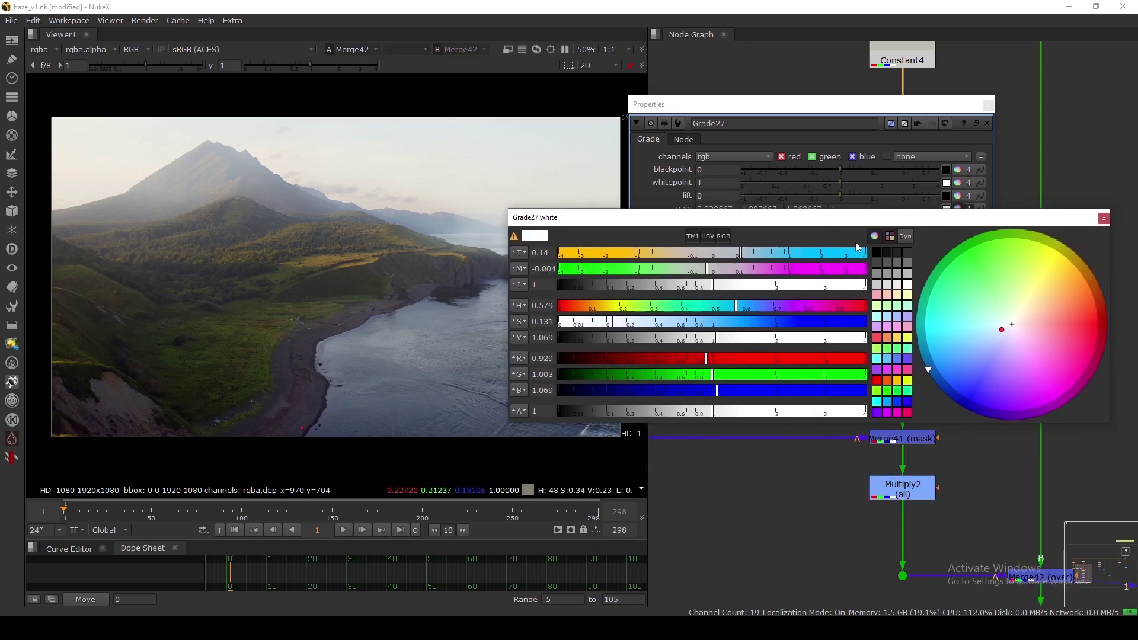
click(1104, 218)
click(988, 105)
click(1008, 366)
View the tinted Constant Color output and the BG Color output in turn to compare the two hazes.
scroll(935, 238, down, 3)
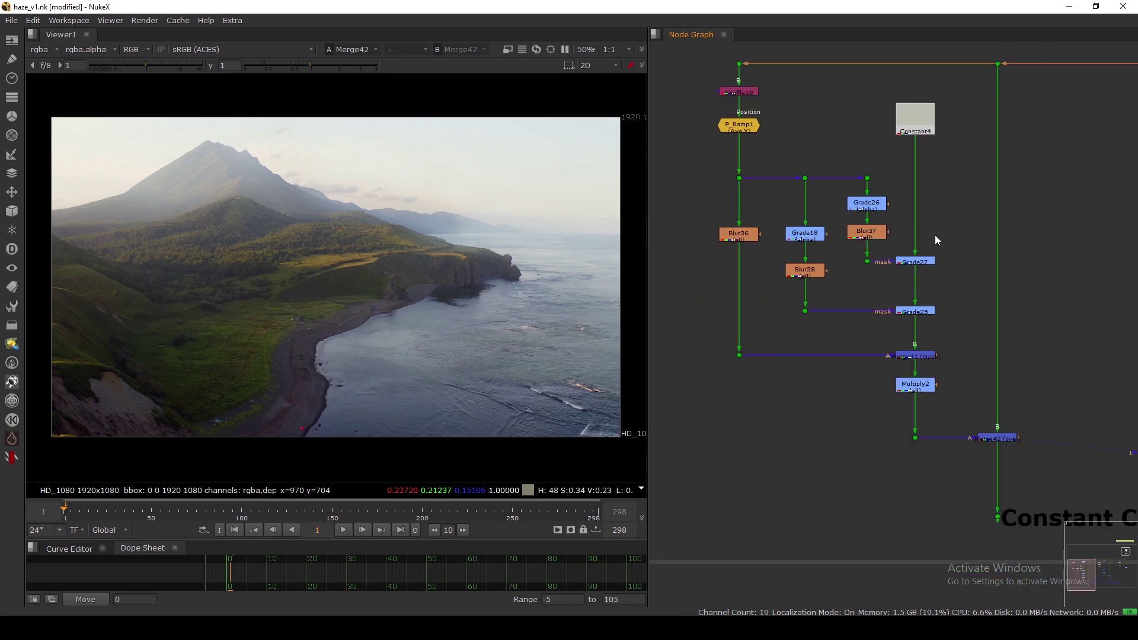
drag(958, 225, 885, 328)
click(884, 326)
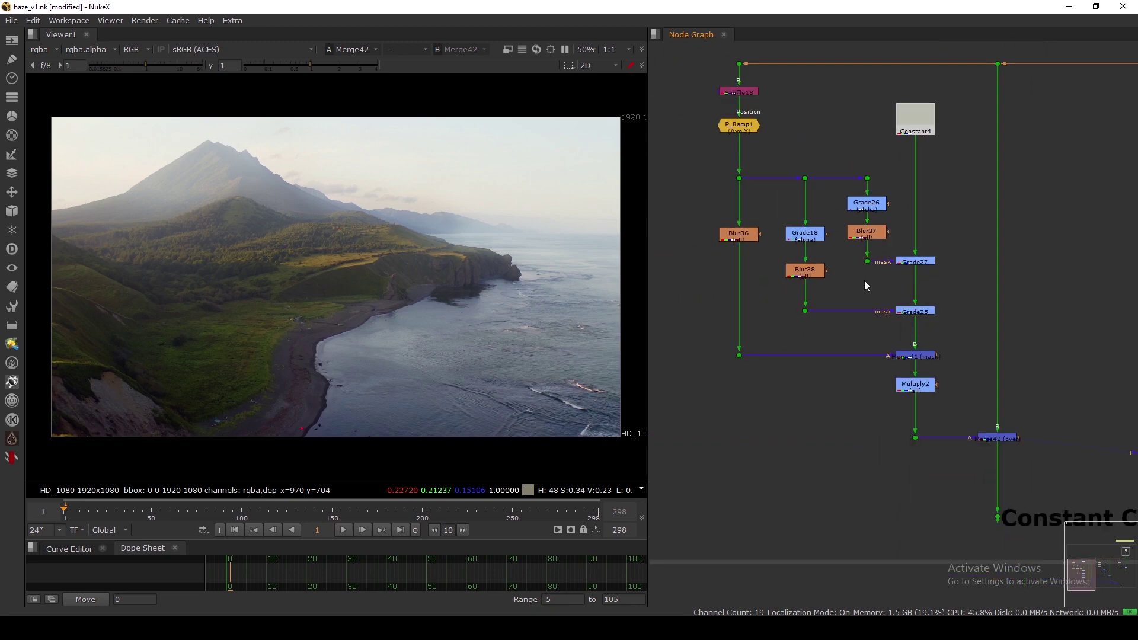
scroll(745, 309, down, 6)
drag(813, 372, 842, 391)
key(1)
scroll(946, 357, up, 3)
drag(946, 331, 977, 350)
key(1)
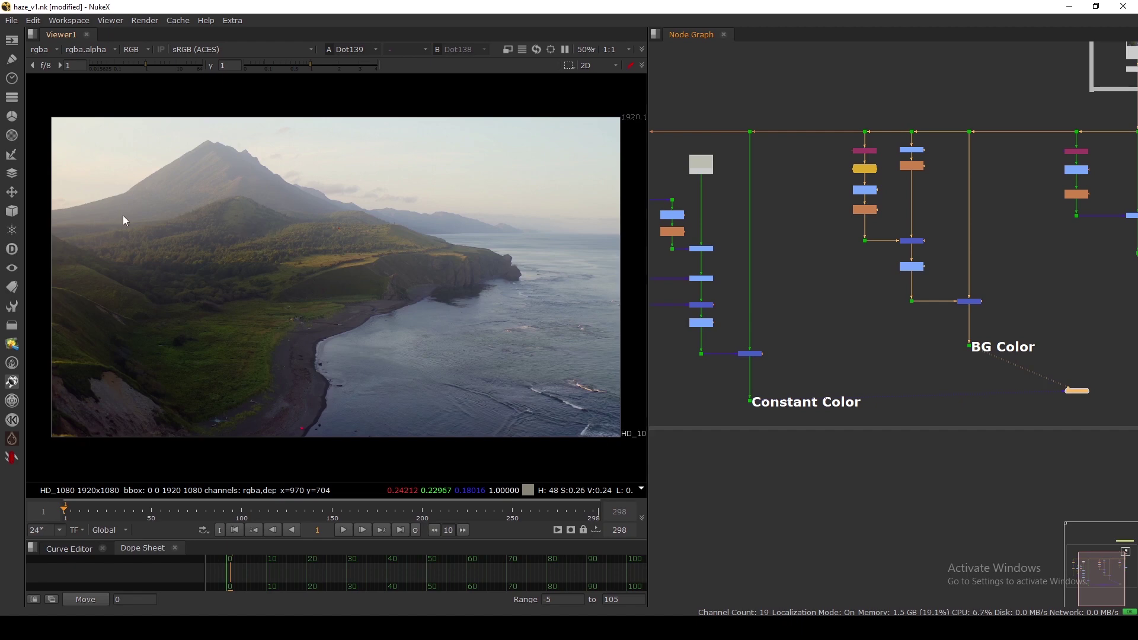
Show the BG Color branch's Blur24 result in the viewer, and switch back to the Constant Color output.
scroll(961, 181, up, 3)
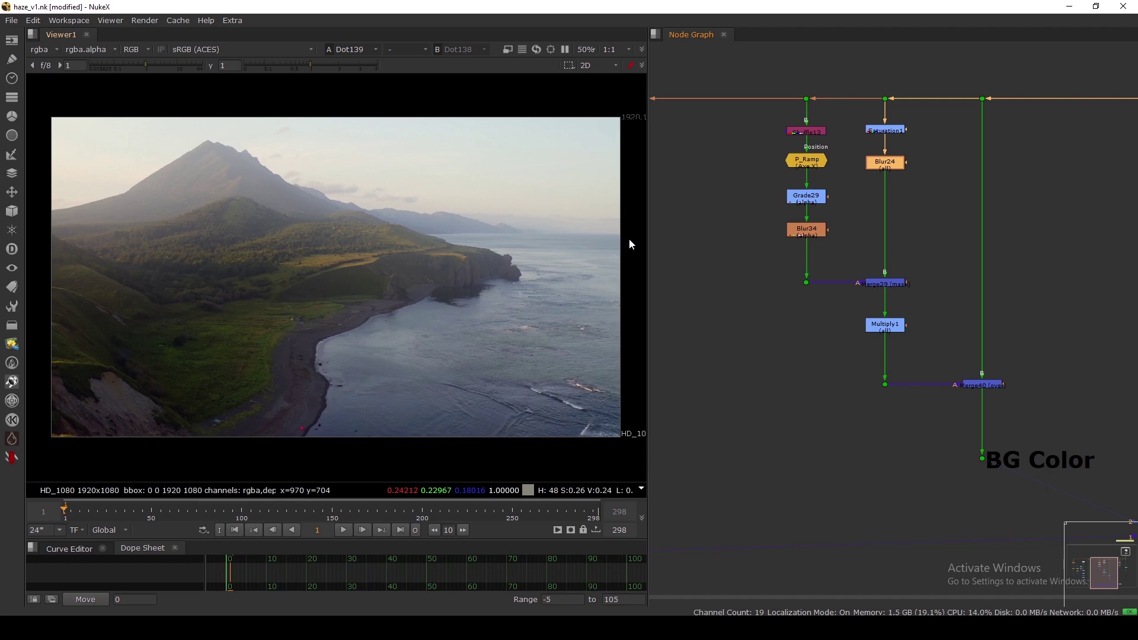
key(1)
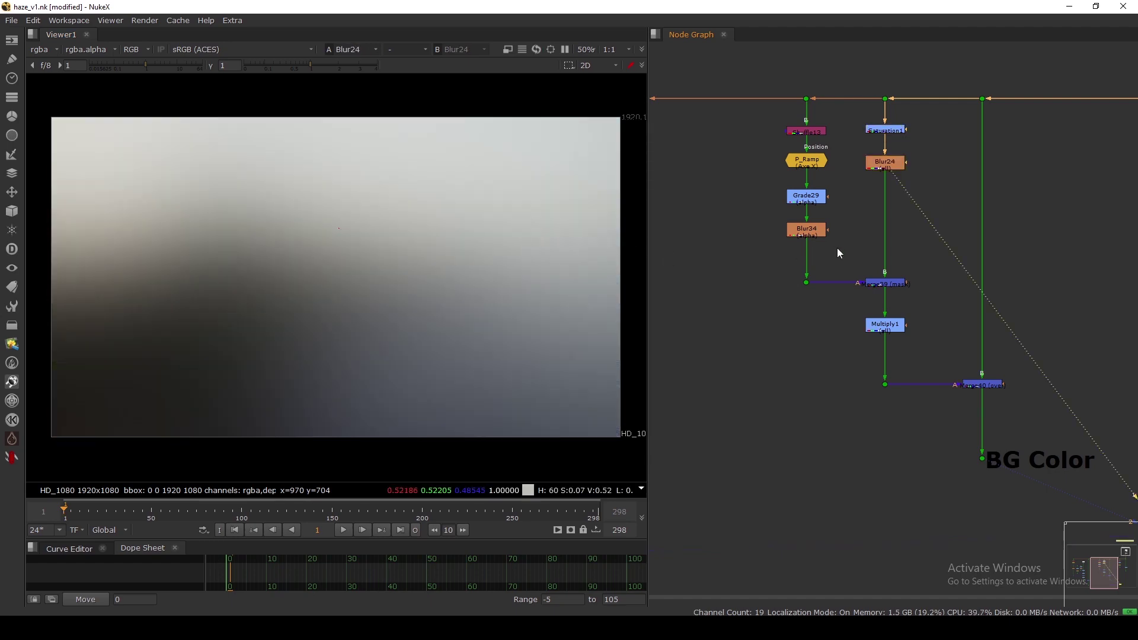
scroll(838, 248, down, 7)
scroll(865, 286, up, 6)
drag(894, 273, 823, 333)
key(1)
scroll(824, 330, down, 6)
scroll(906, 287, up, 5)
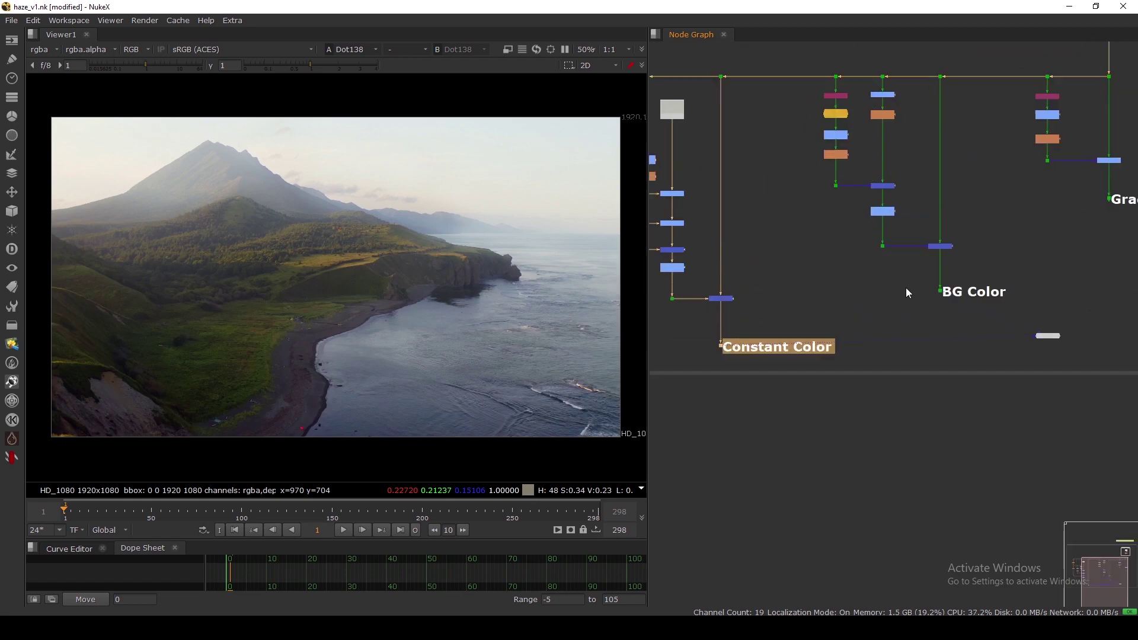
Frame the whole depth haze node graph and review the Grade, BG Color and Constant Color branches.
click(899, 279)
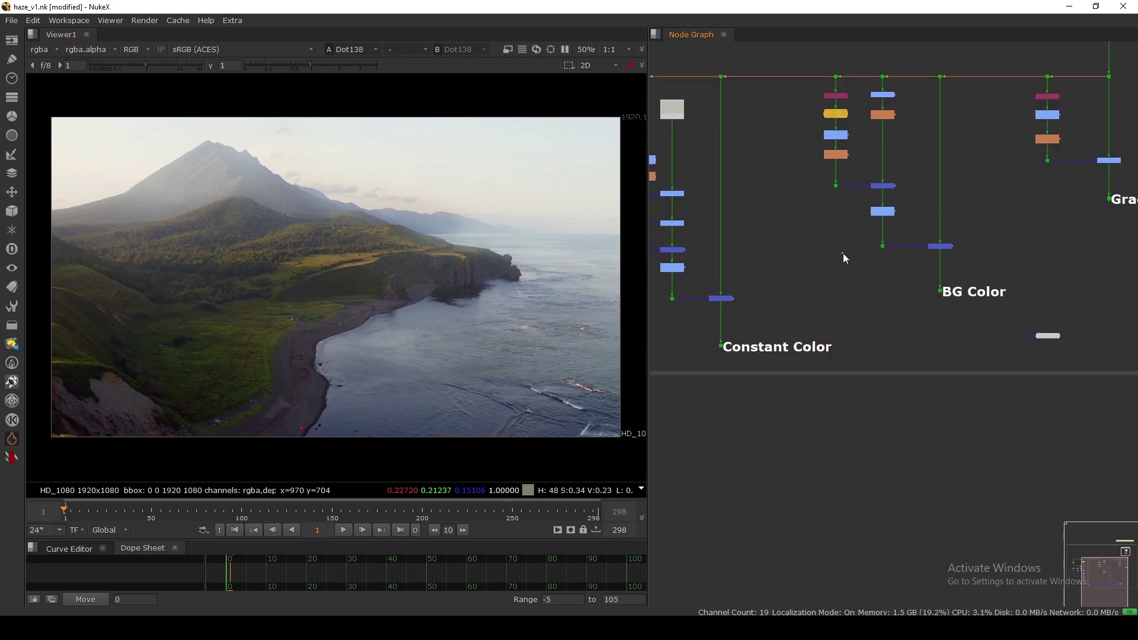
key(f)
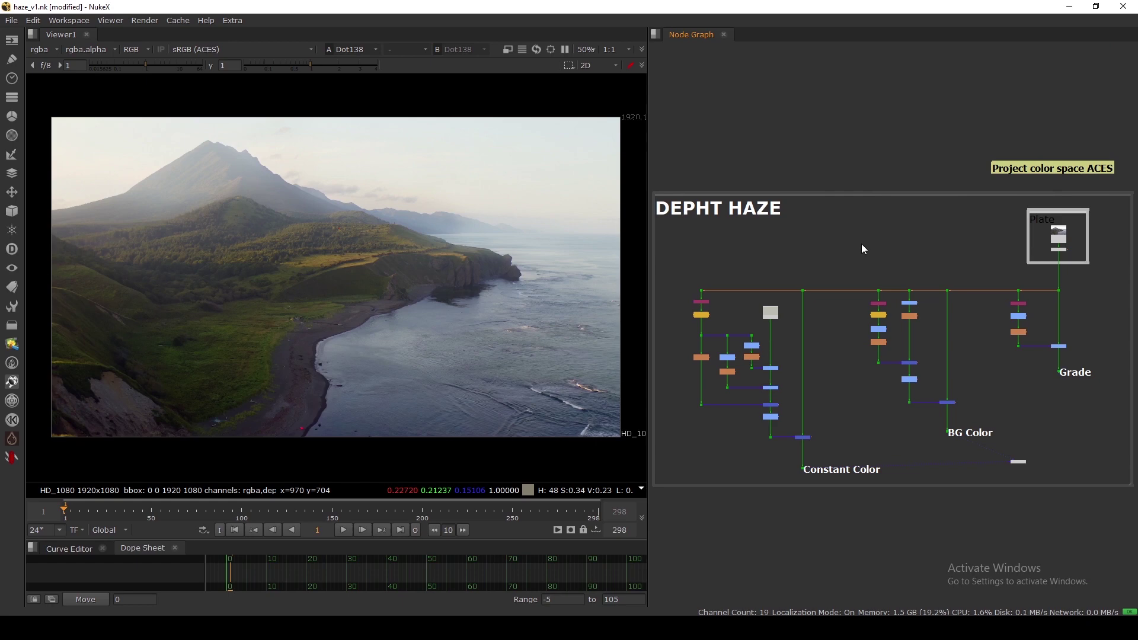
click(1090, 369)
drag(1019, 401, 1087, 366)
drag(1001, 361, 1035, 342)
drag(926, 440, 990, 420)
scroll(904, 409, up, 3)
scroll(905, 409, up, 1)
drag(902, 384, 1012, 465)
scroll(929, 421, down, 3)
middle_drag(776, 490, 809, 443)
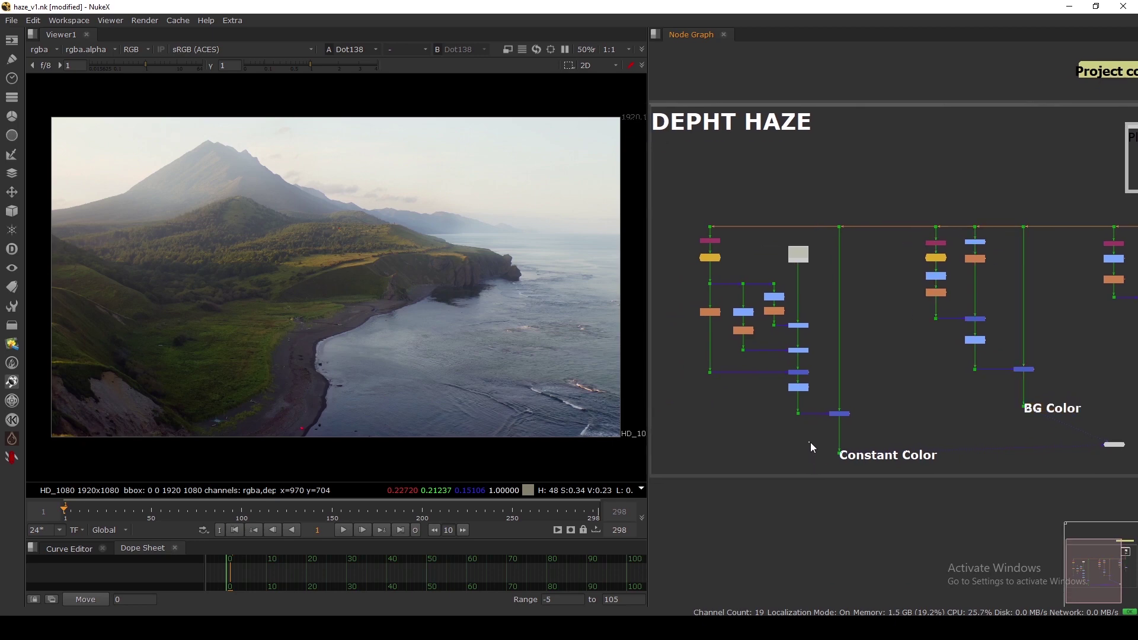
drag(810, 443, 883, 489)
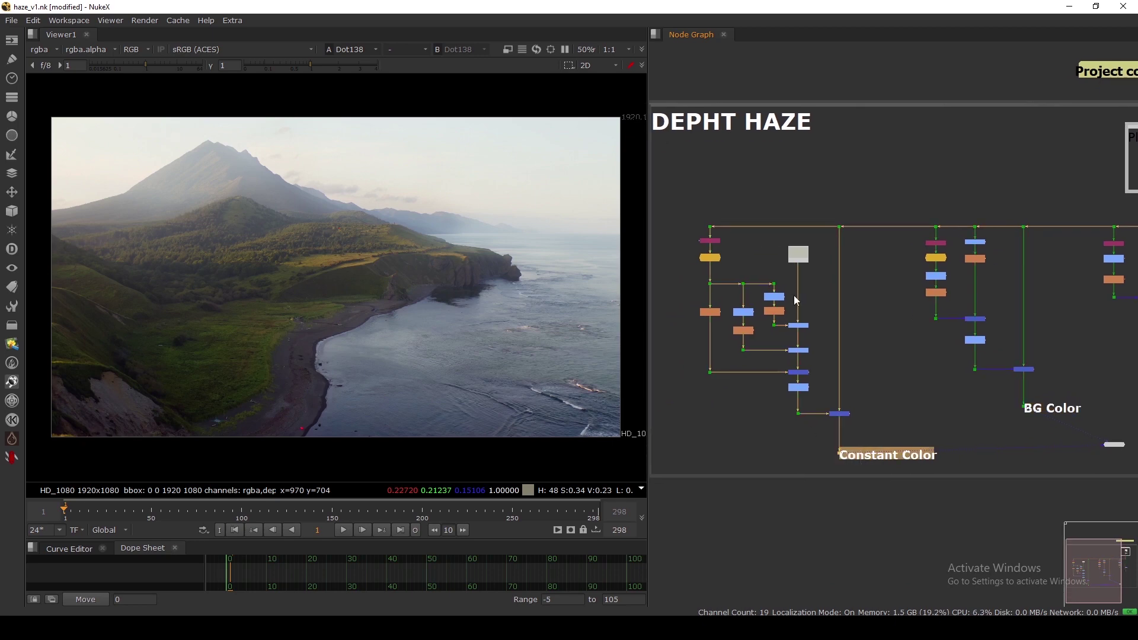
click(889, 314)
scroll(888, 314, down, 2)
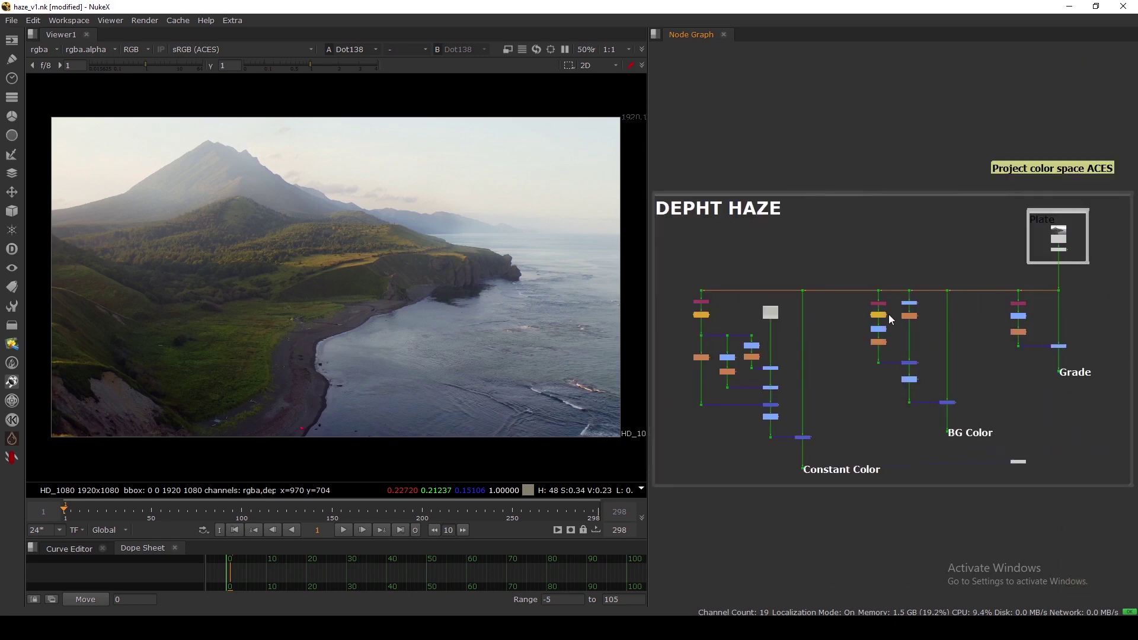